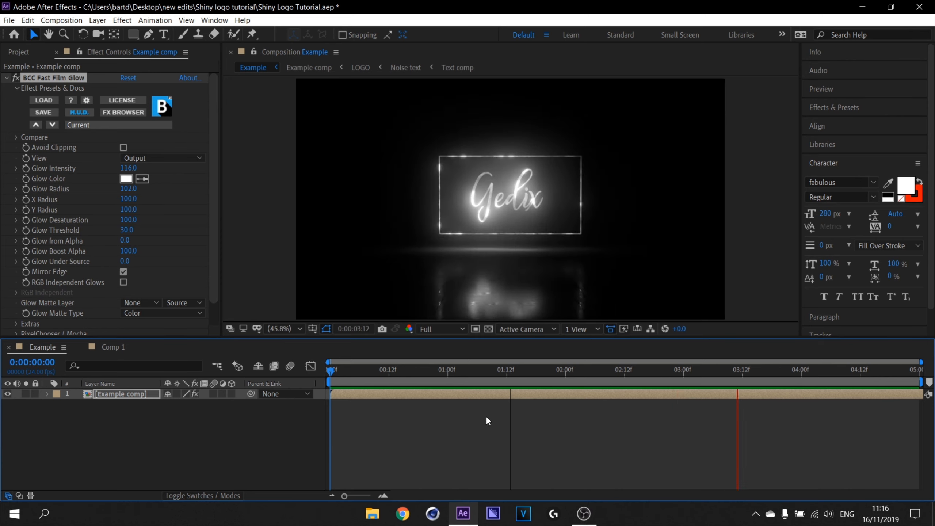
Step: Preview the finished Example composition and the Comp 1 composition from different points in time
left_click(477, 370)
key("space")
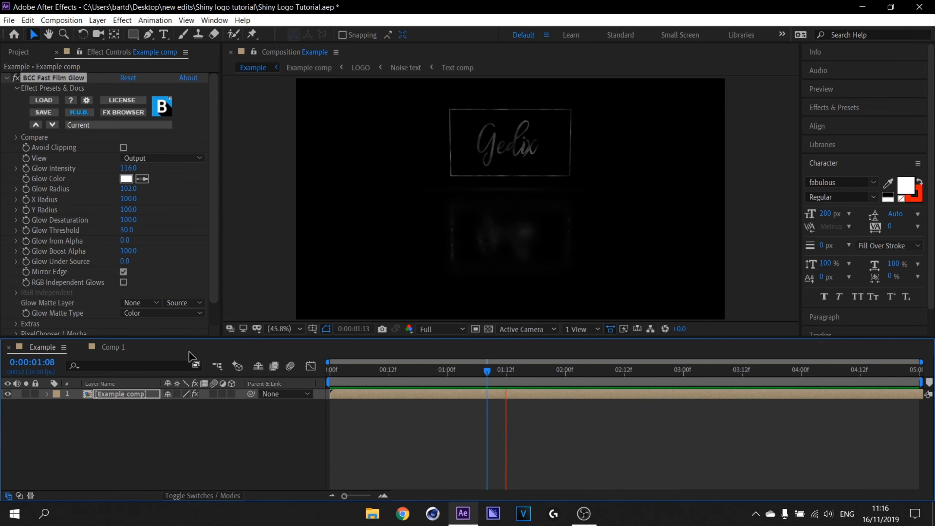
left_click(114, 346)
mouse_move(382, 370)
left_mouse_down()
mouse_move(581, 375)
mouse_move(380, 378)
left_mouse_up()
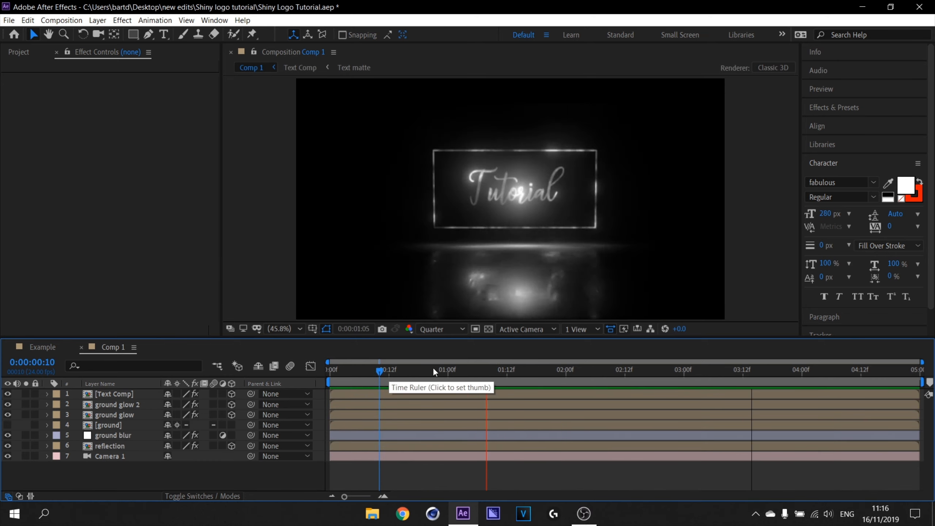
key("space")
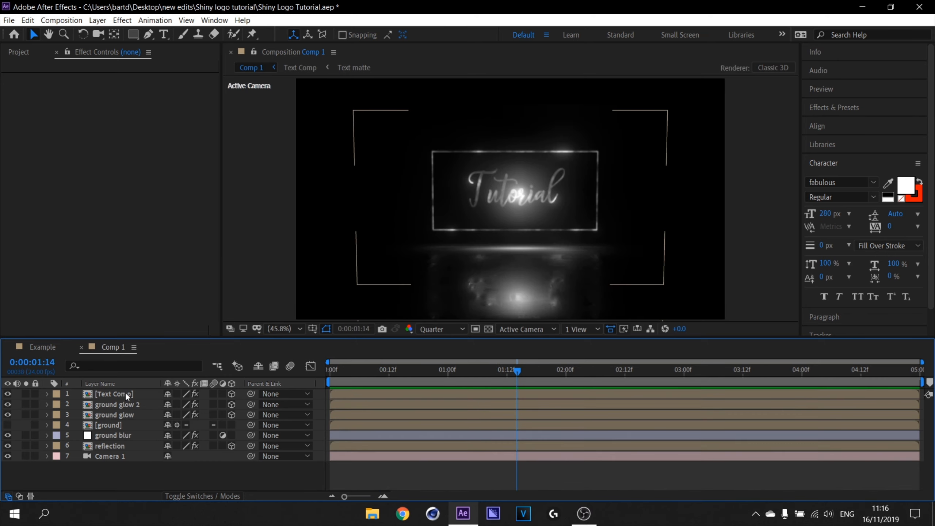
Step: Open the Text matte composition nested in Text Comp and replace its title text with "Sex"
double_click(125, 393)
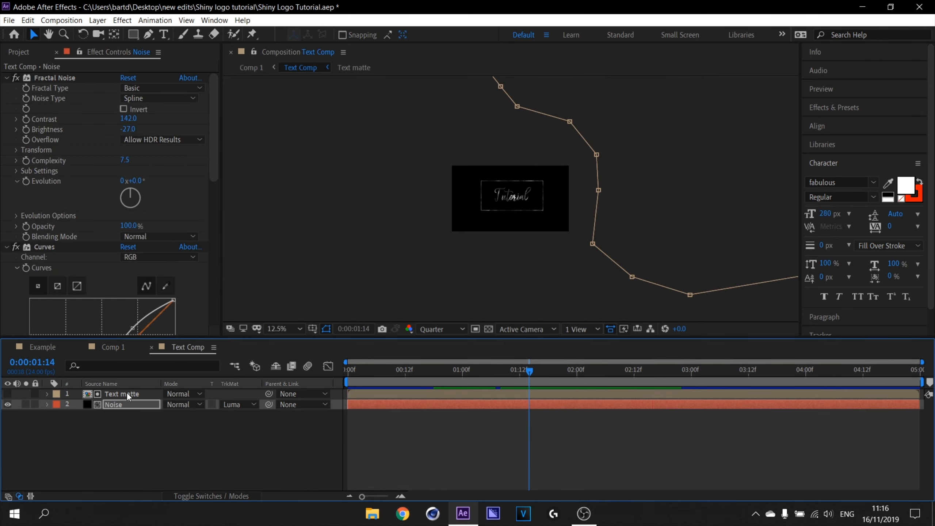
double_click(127, 393)
scroll(523, 207, "up", 5)
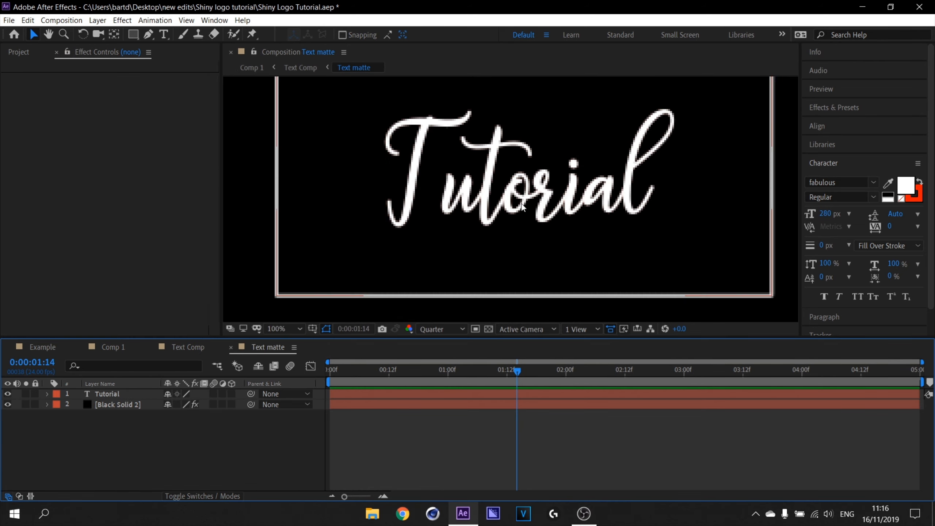
scroll(524, 207, "down", 3)
double_click(559, 199)
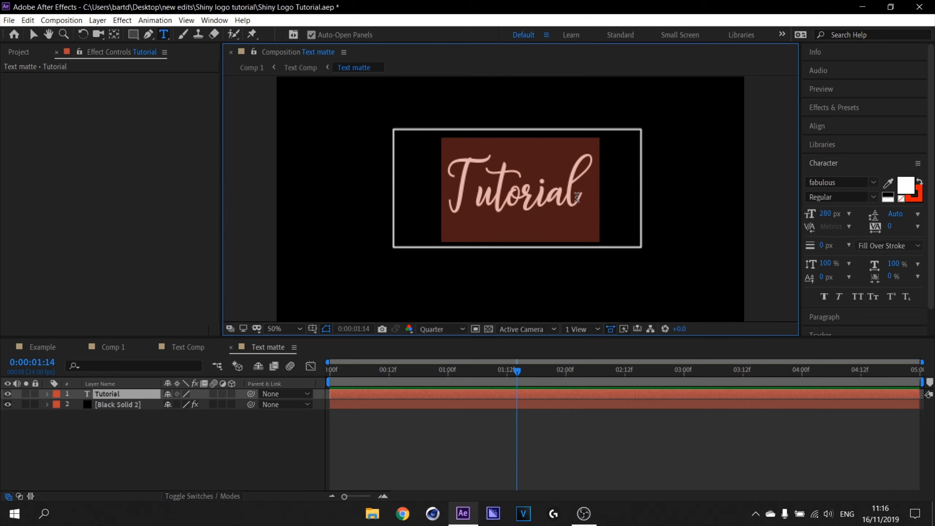
type("Sex")
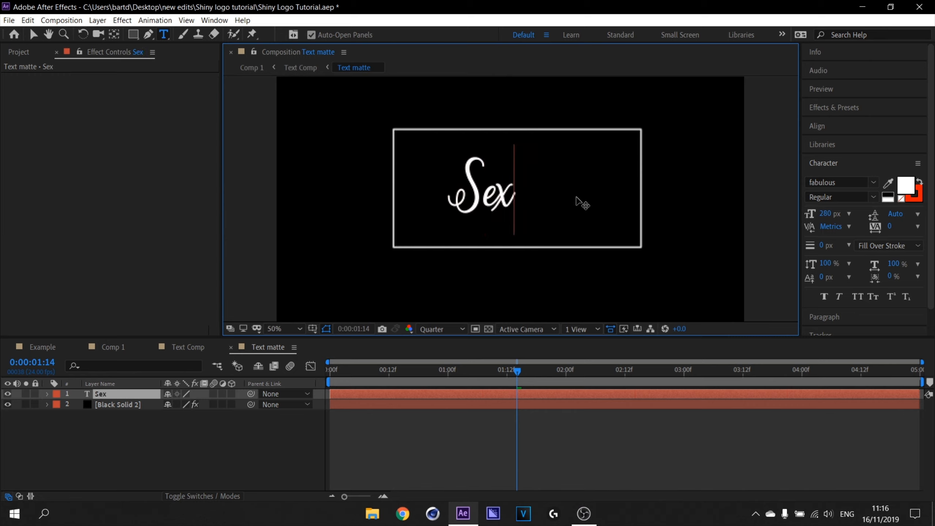
Step: Change the matte's title text to "Cum" and check the result in Comp 1
key("BackSpace")
key("BackSpace")
key("BackSpace")
type("Cum")
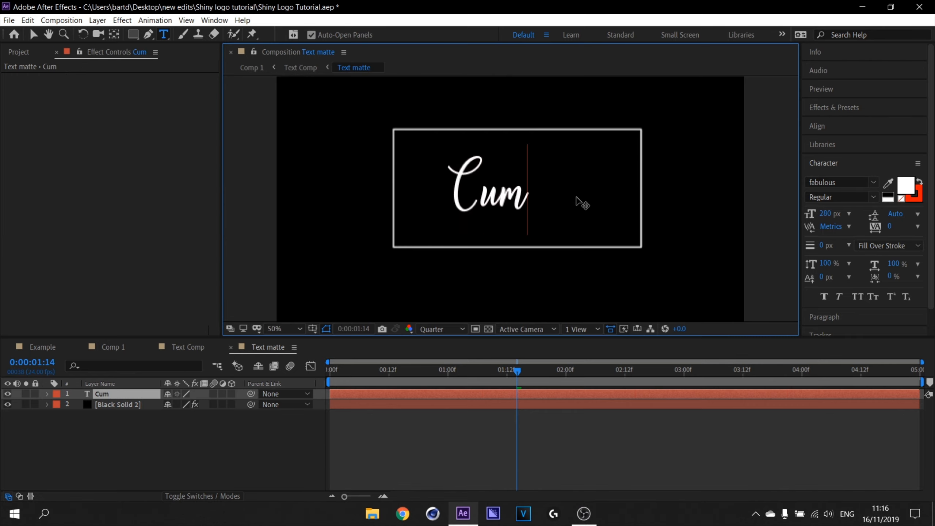
left_click(113, 347)
key("slash")
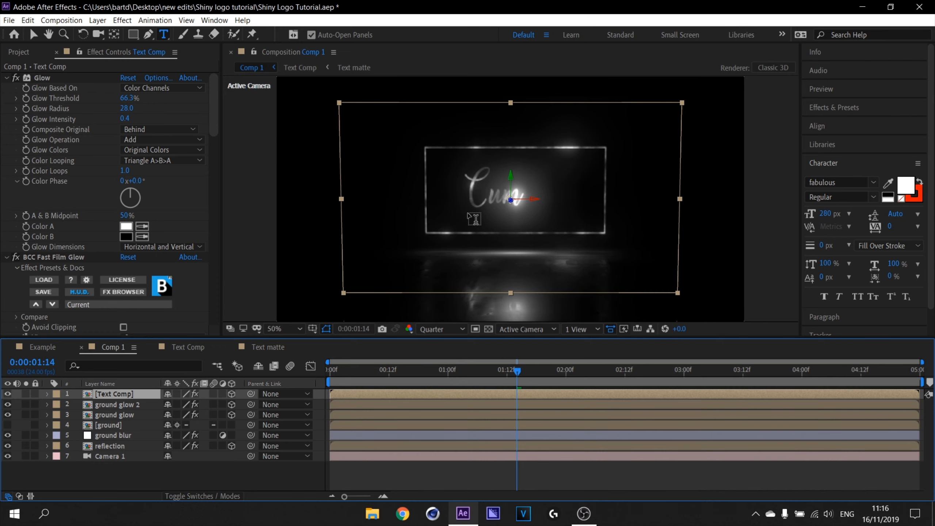
left_click_drag(431, 374, 445, 369)
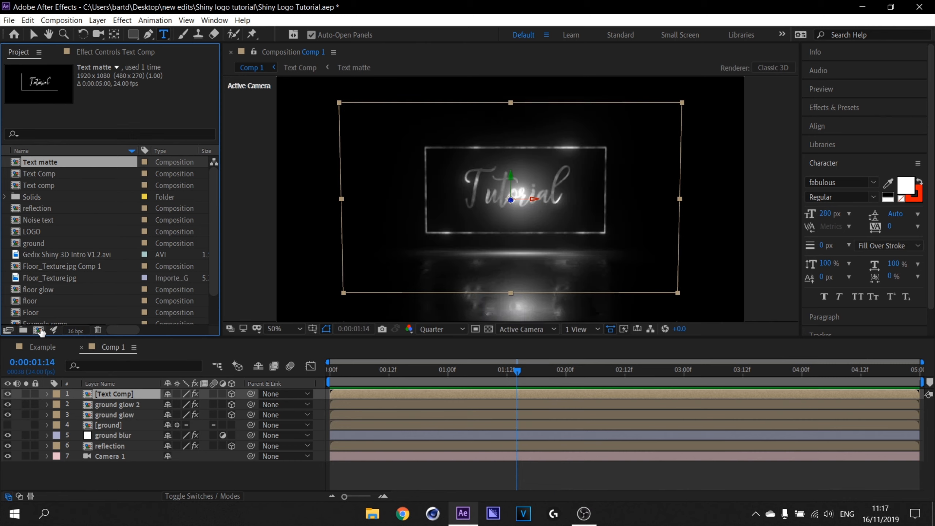
Step: Create a new 1920 x 1080 composition named "Tutorial" at 24 fps with a duration of 5 seconds
left_click(38, 330)
type("Tutorial")
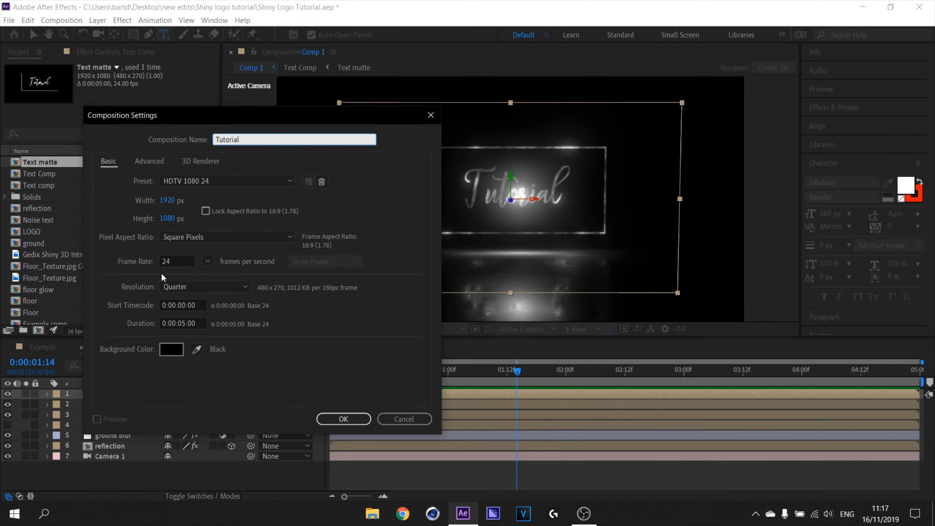
left_click(343, 419)
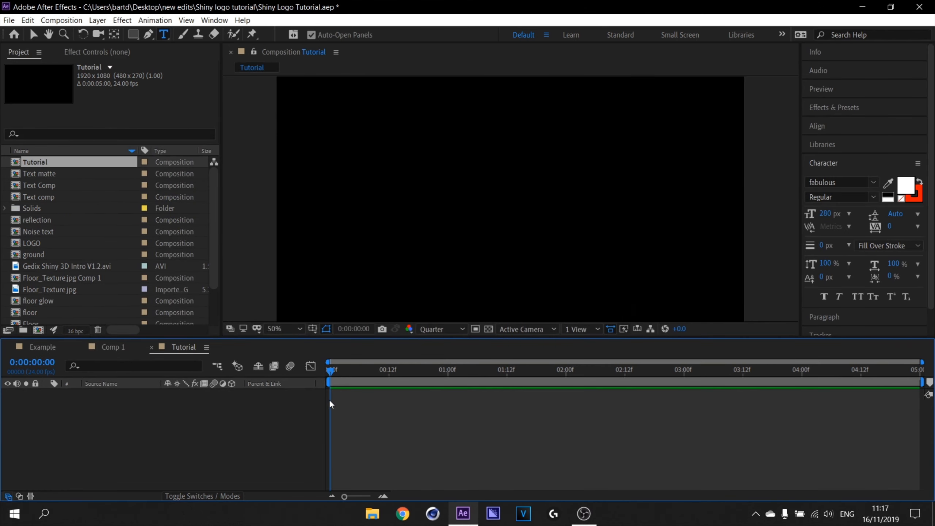
Step: Add a text layer reading "Tutorial" to the new composition
right_click(179, 399)
right_click(99, 416)
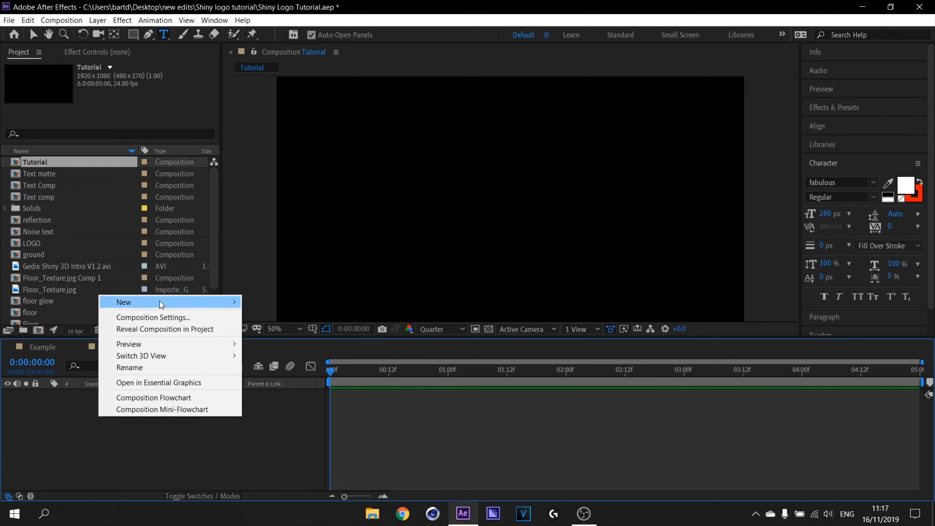
mouse_move(161, 305)
left_click(281, 314)
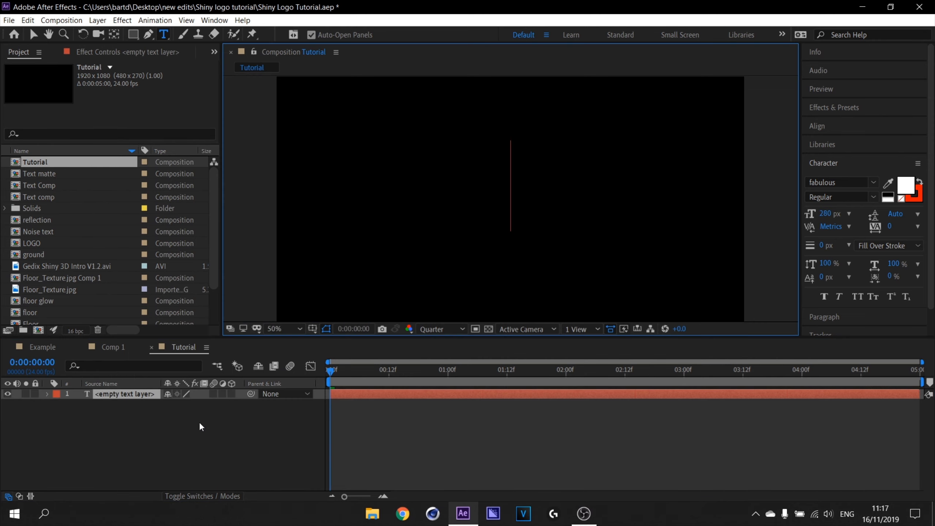
type("Tu")
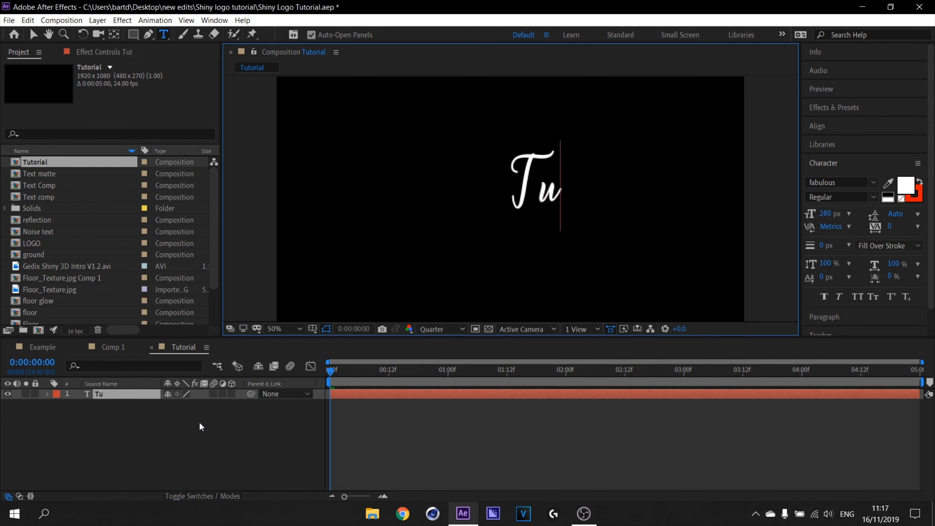
type("torial 2.0")
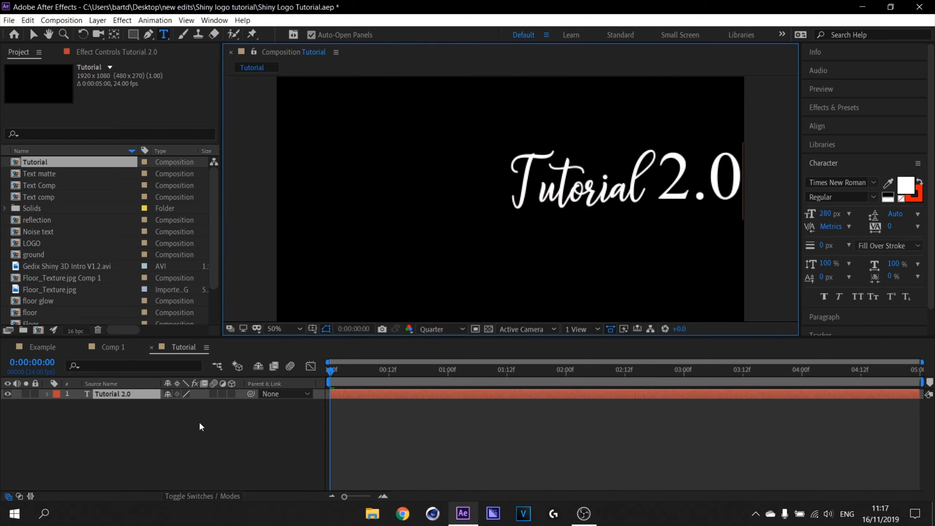
key("BackSpace")
key("BackSpace")
key("BackSpace")
key("BackSpace")
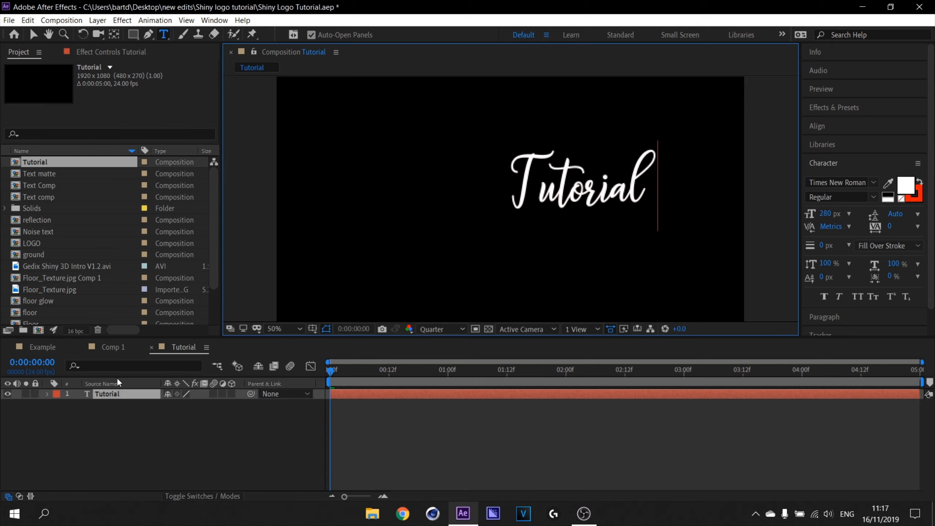
Step: Move the text layer's anchor point to the middle of the word and centre the text in the frame
left_click(112, 35)
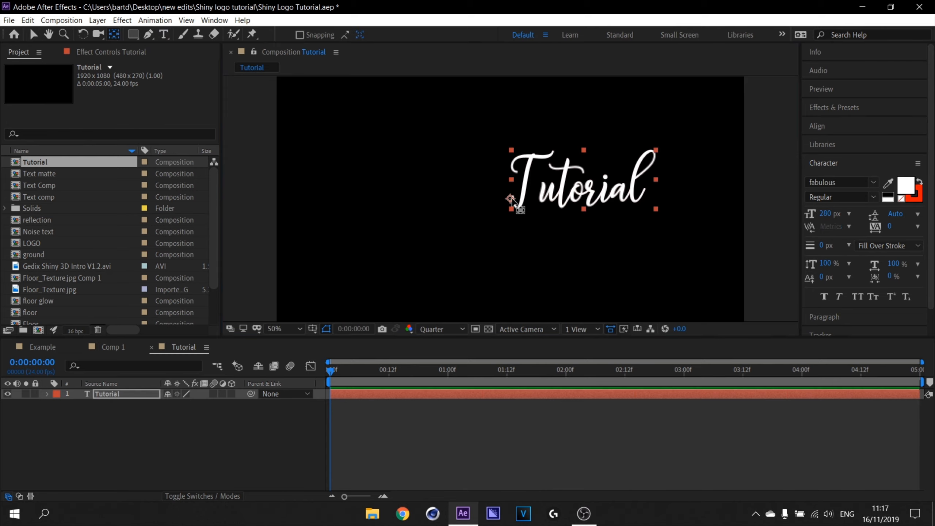
left_click_drag(583, 198, 543, 215)
left_click(33, 34)
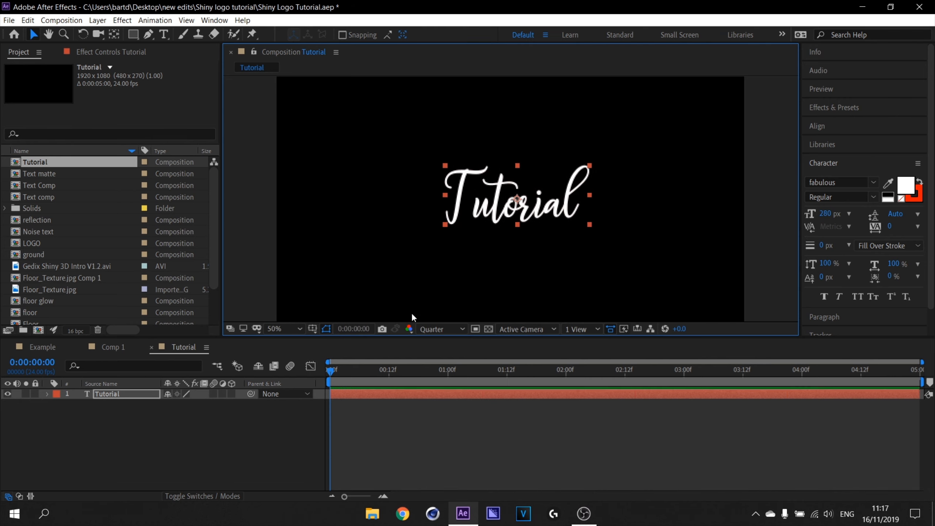
left_click(128, 447)
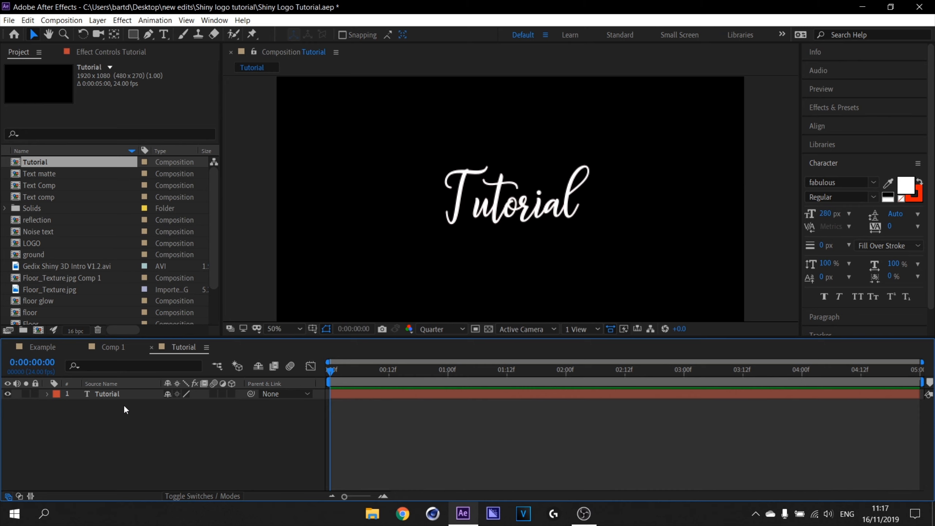
Step: Create a black (000000) solid and place it beneath the Tutorial text layer
key("ctrl+y")
left_click(248, 361)
left_click(99, 361)
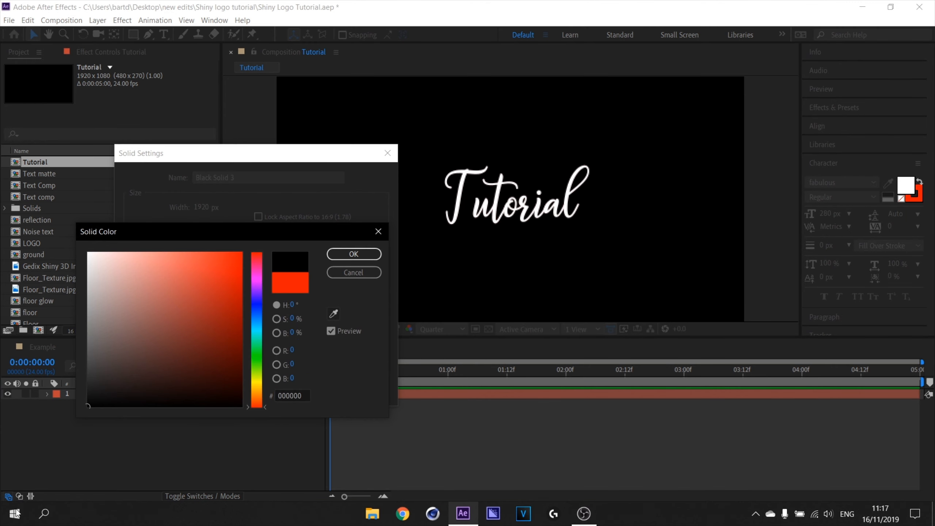
left_click(352, 255)
left_click(302, 390)
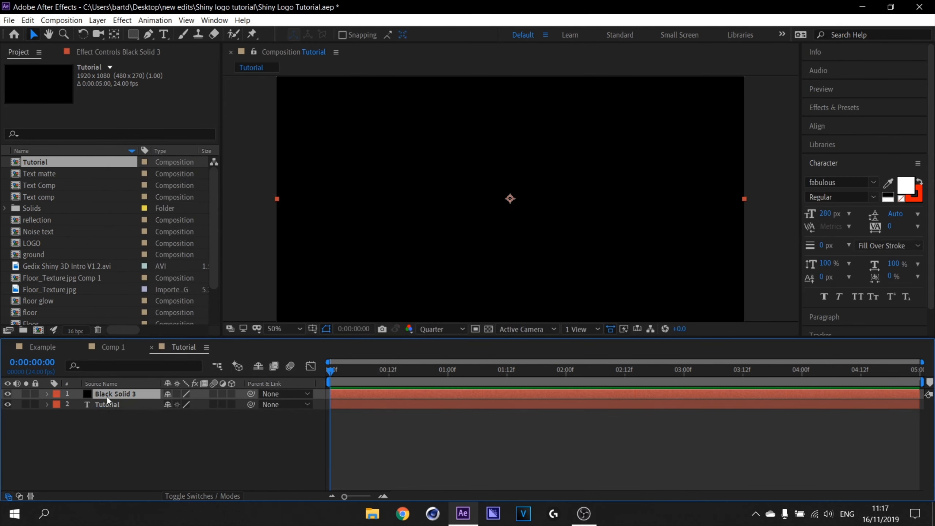
left_click_drag(104, 397, 112, 413)
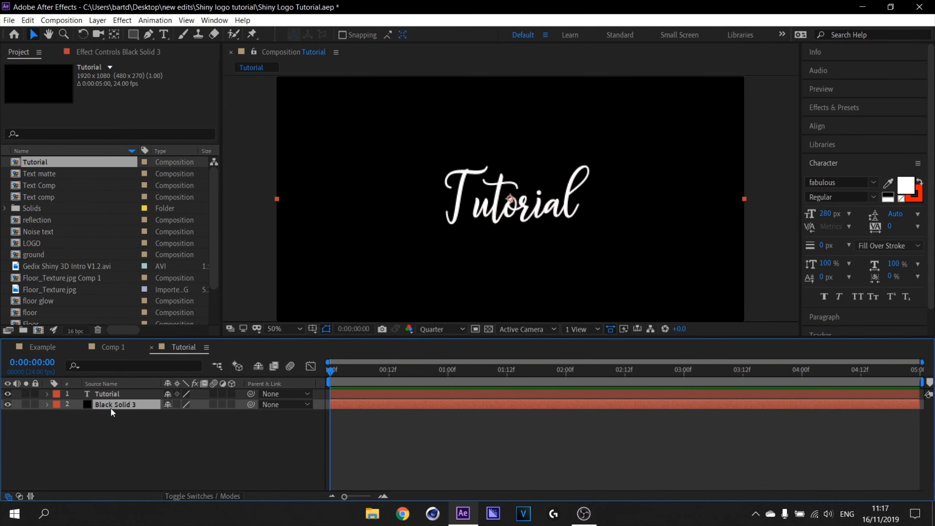
Step: Draw a rectangular mask on the black solid that frames the word Tutorial
left_click(132, 35)
left_click_drag(393, 139, 626, 253)
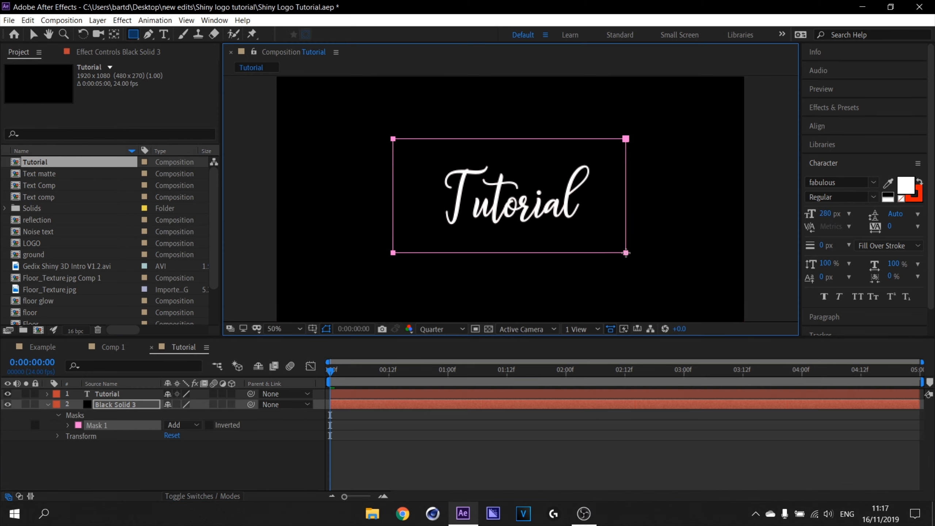
left_click(48, 404)
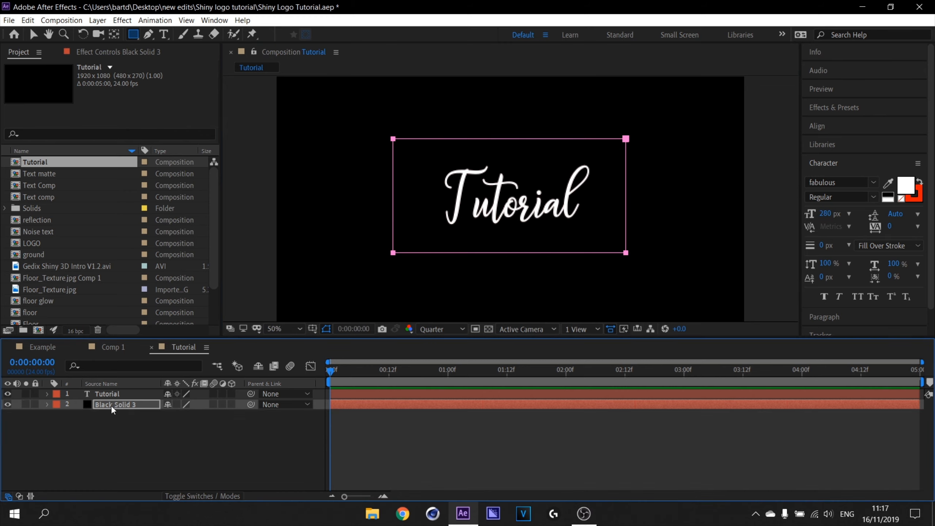
Step: Apply the Stroke effect to the masked black solid and set its brush size to 5
key("ctrl+space")
type("stroke")
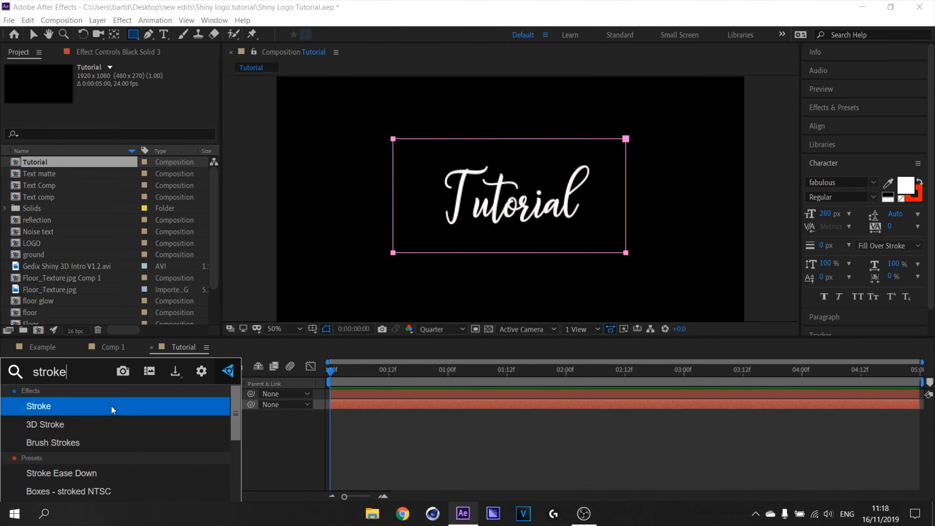
left_click(111, 404)
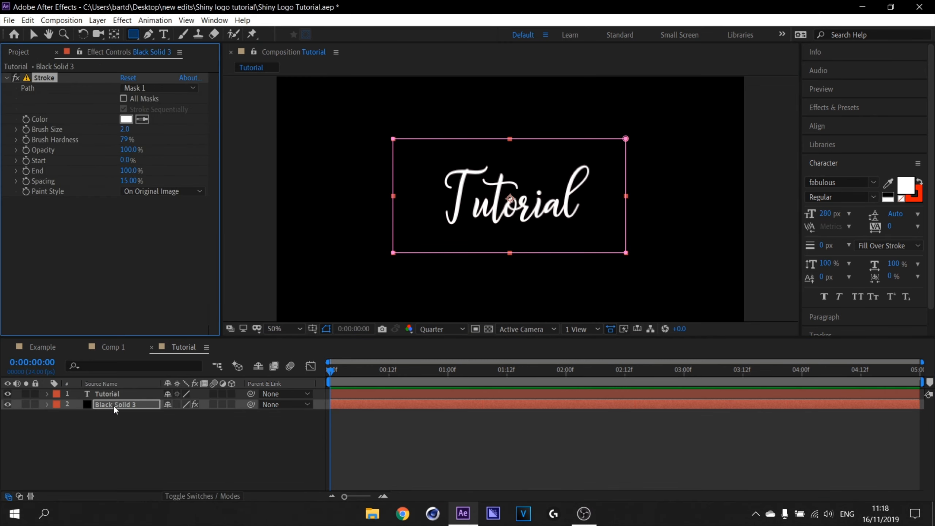
left_click(125, 129)
type("5")
key("Return")
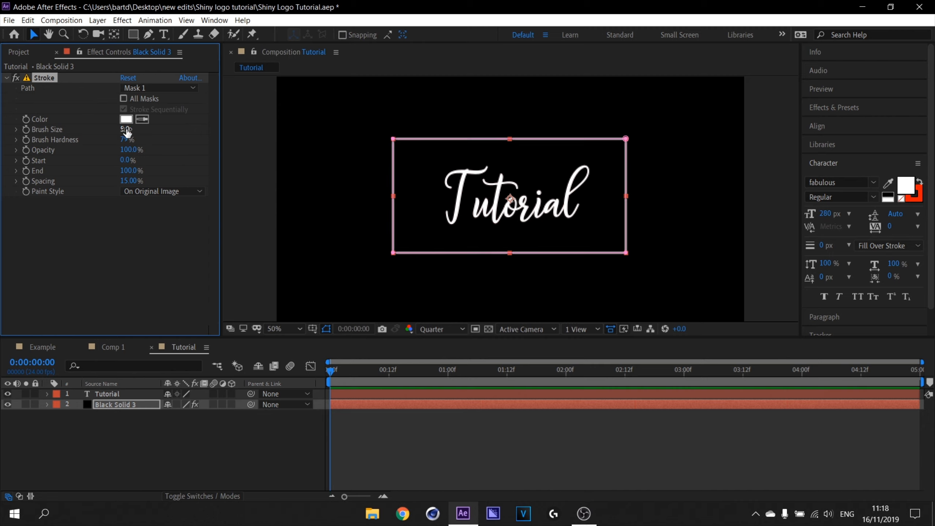
Step: Set the stroke's brush hardness to 100% and its paint style to On Transparent
left_click_drag(124, 139, 332, 141)
left_click(161, 190)
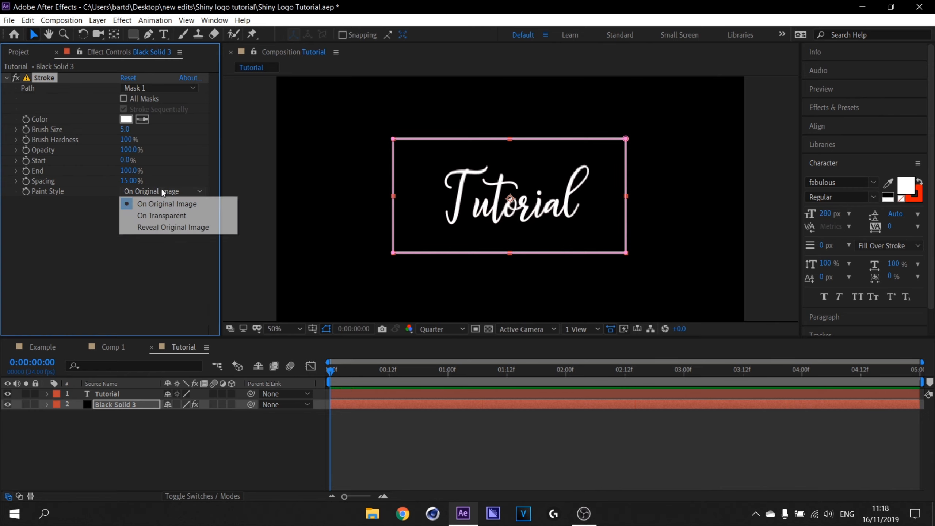
left_click(175, 217)
left_click(99, 414)
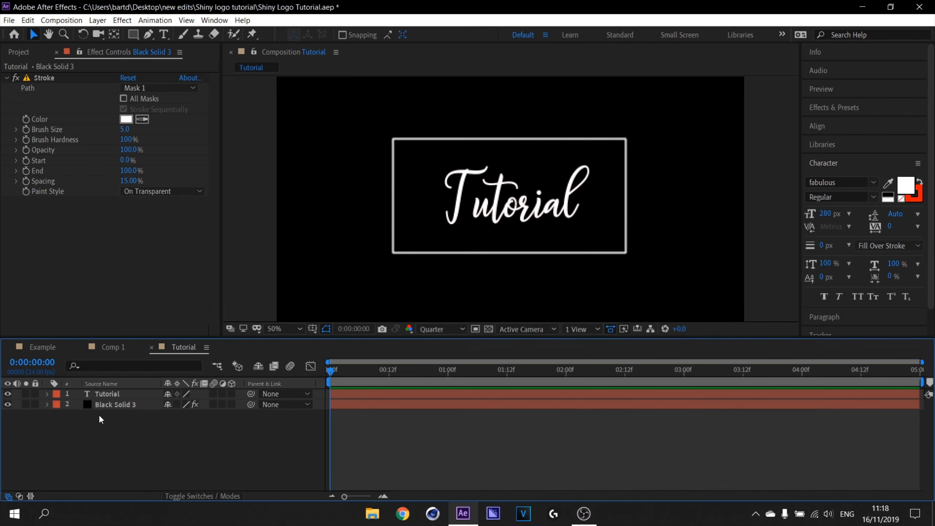
left_click(119, 404)
left_click(118, 424)
left_click(120, 404)
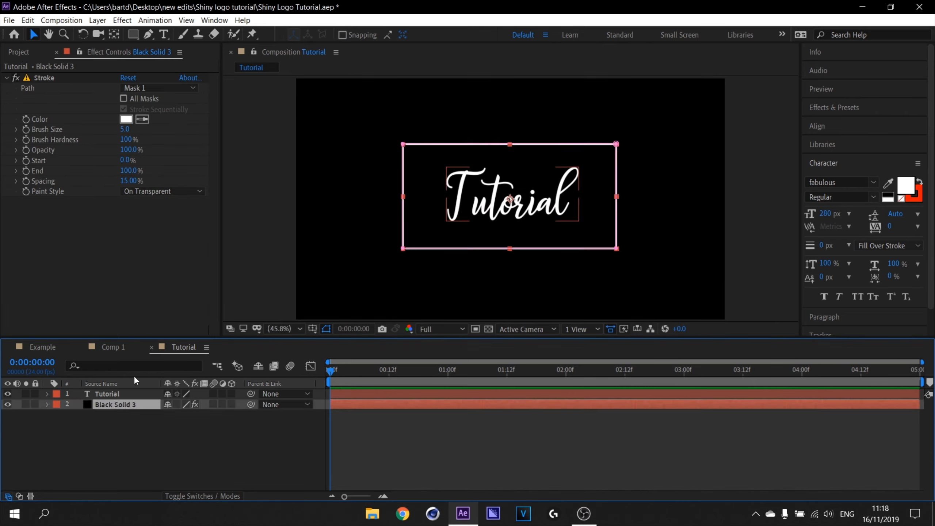
left_click(158, 192)
left_click(161, 248)
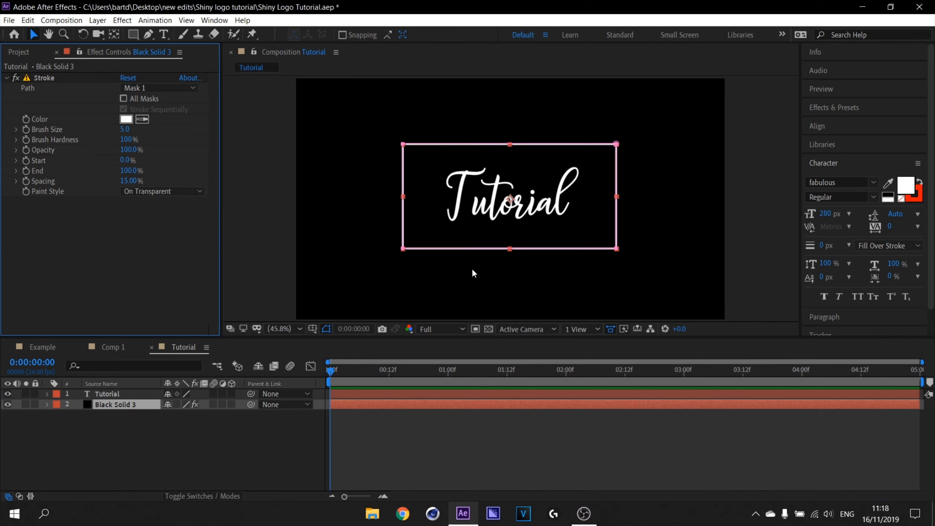
Step: Create a deep red (B72828) solid in the Tutorial composition
right_click(166, 454)
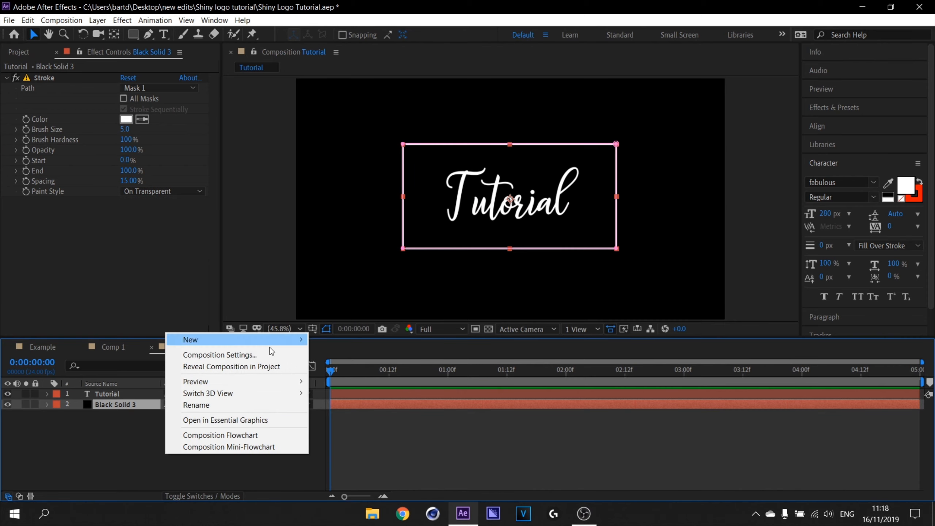
mouse_move(261, 343)
left_click(354, 367)
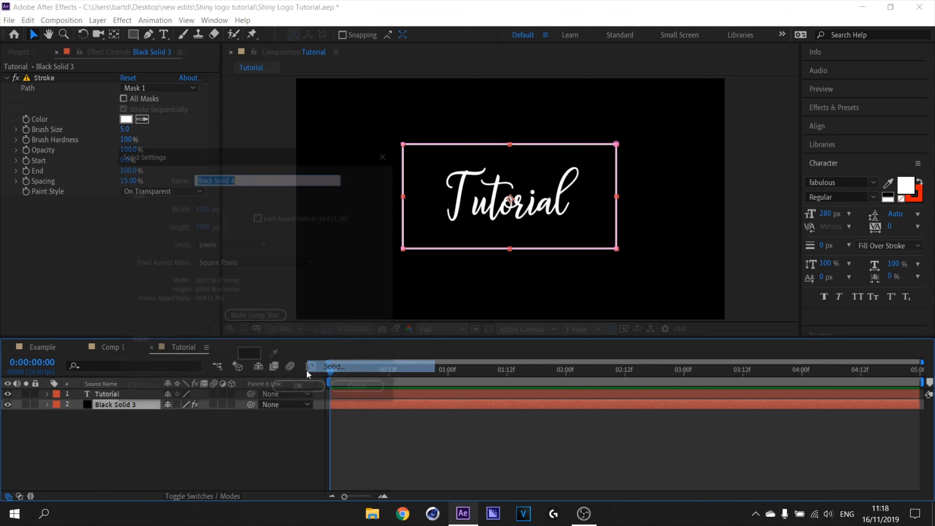
left_click(258, 358)
left_click(206, 294)
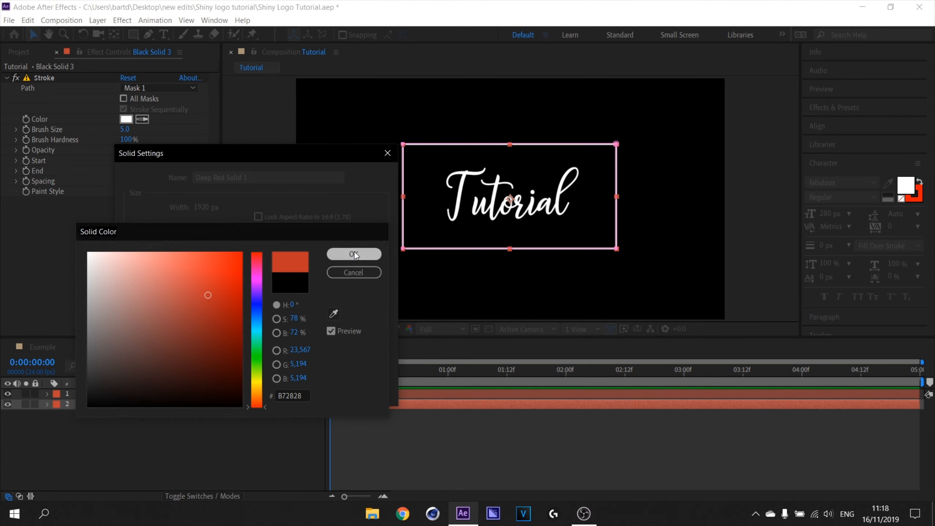
left_click(354, 252)
left_click(300, 391)
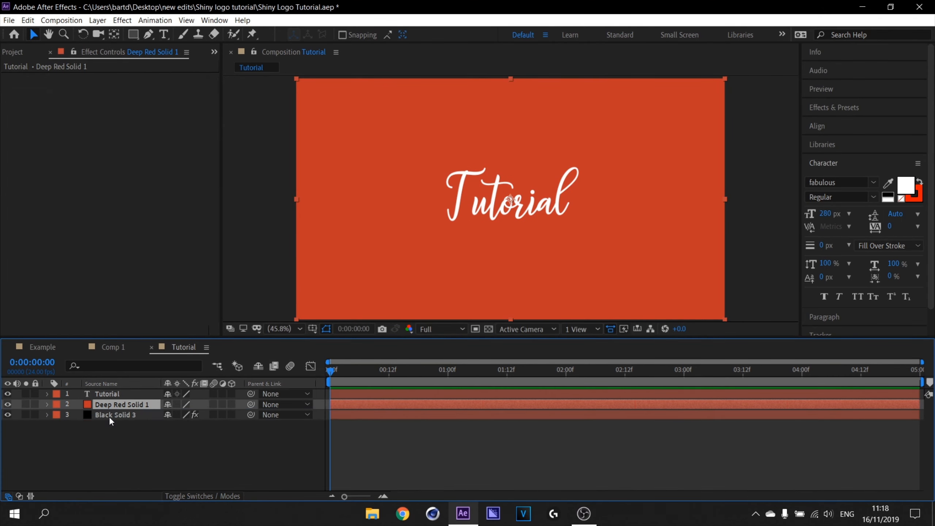
Step: Move the red solid beneath the masked black solid to check the frame's transparency, and delete the red solid
left_click_drag(109, 417, 135, 432)
left_click(133, 415)
key("Delete")
Step: Pre-compose the Tutorial text and the stroked black solid, moving all attributes into a composition named Text matte
left_click(129, 402)
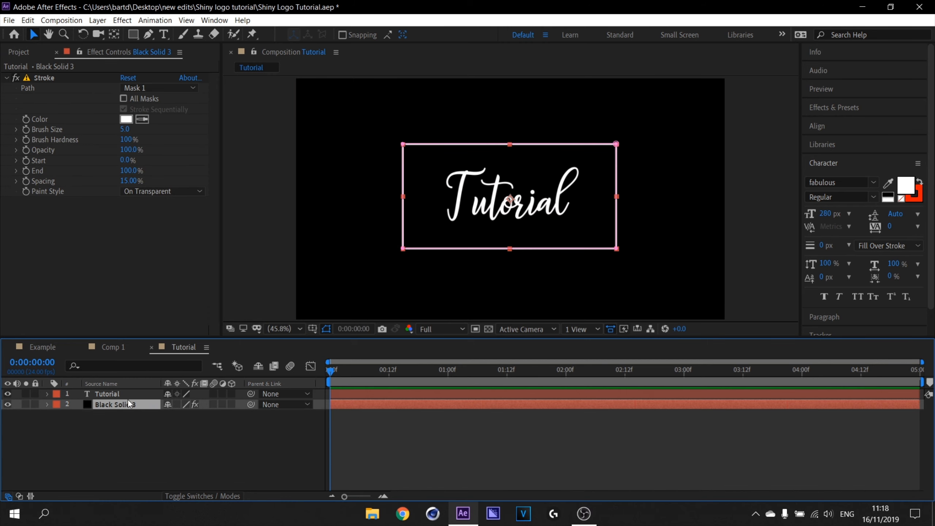
left_click(126, 396, "shift")
key("ctrl+shift+c")
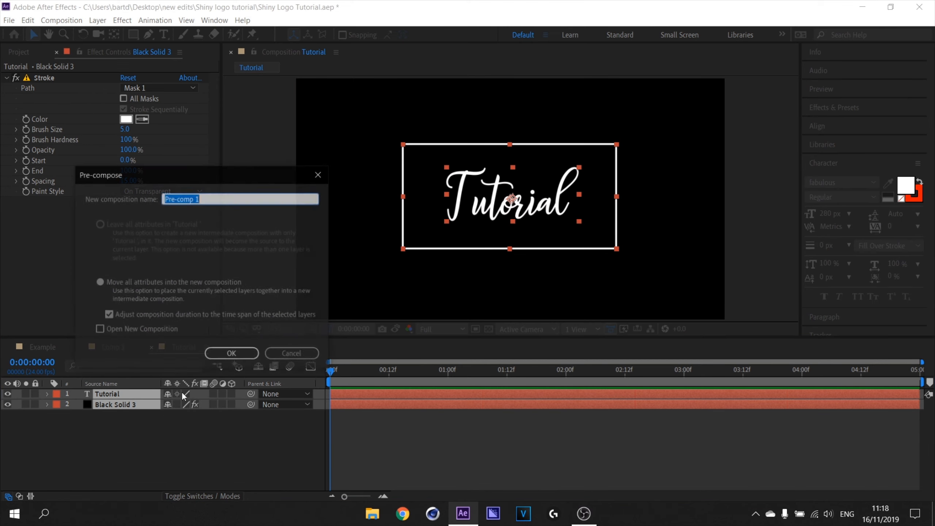
left_click(98, 282)
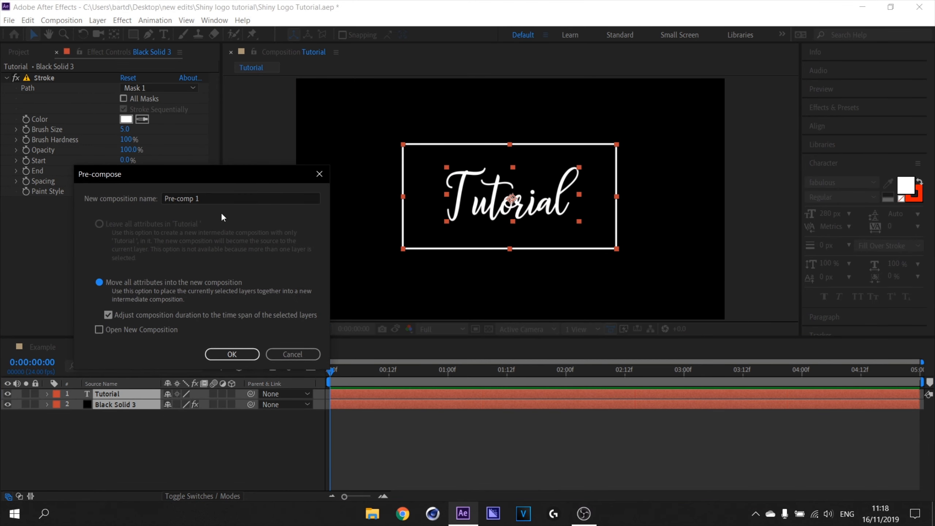
left_click(217, 199)
type("Text matte")
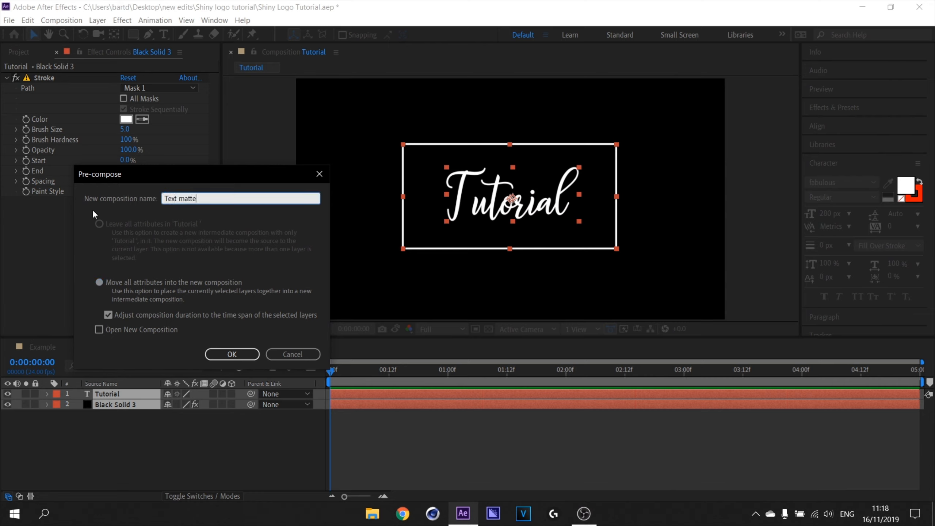
left_click(236, 355)
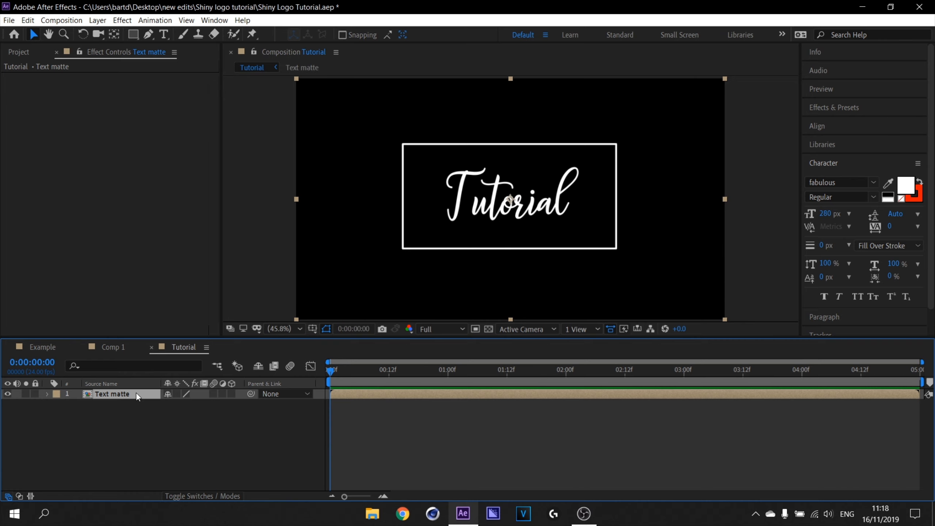
Step: Create a black (000000) solid named le smoke above the Text matte layer
key("ctrl+y")
type("f")
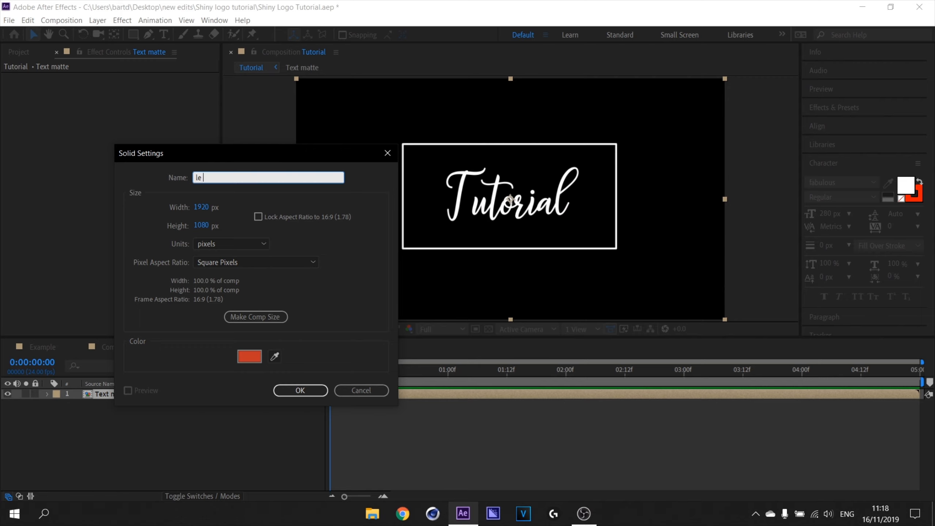
left_click(249, 357)
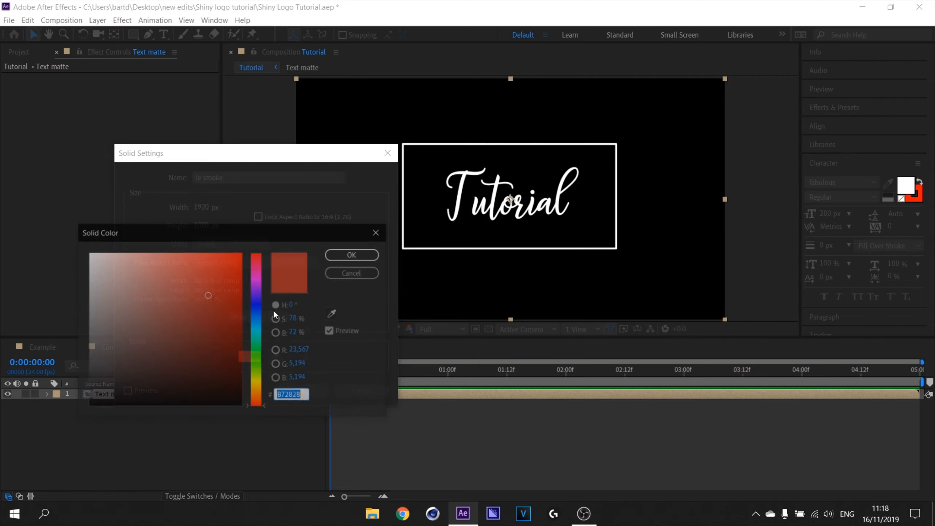
type("000000")
left_click(348, 255)
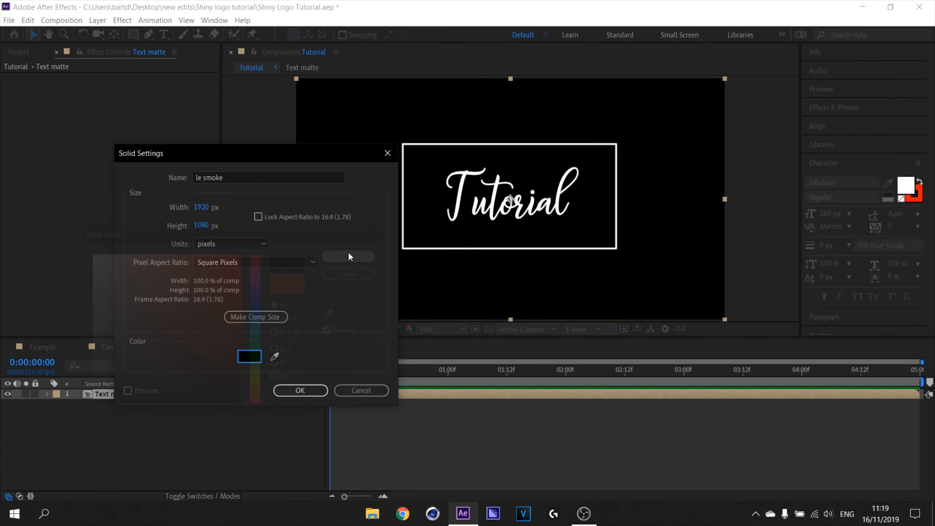
left_click(306, 387)
Step: Apply the Fractal Noise effect to the le smoke solid
key("ctrl+space")
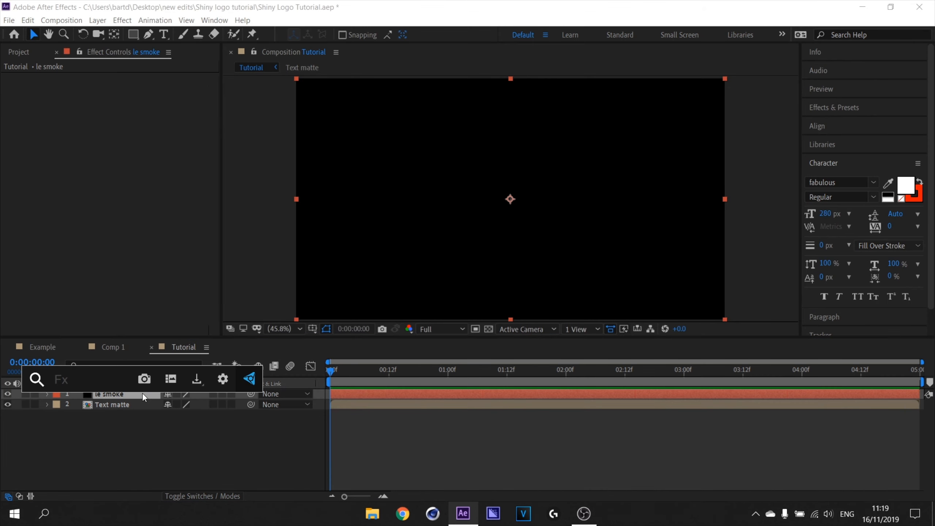
type("fa")
key("BackSpace")
type("rc")
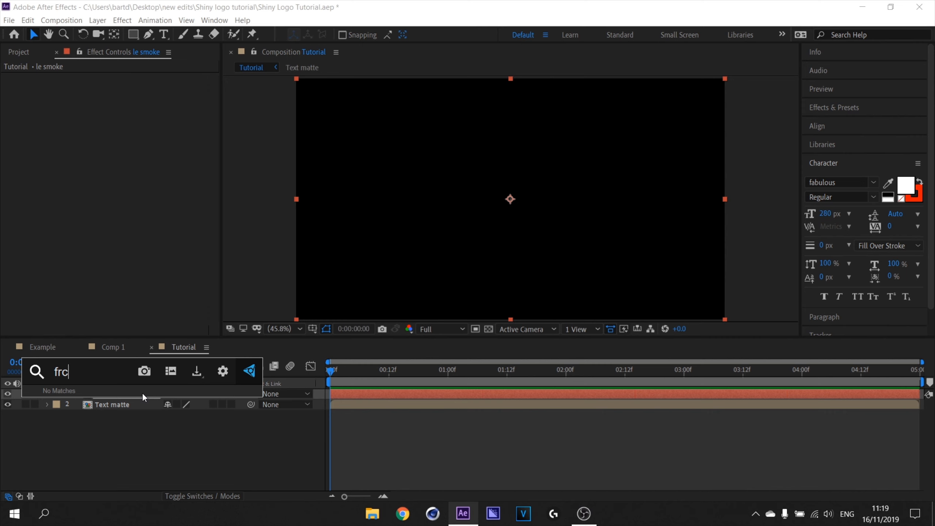
key("BackSpace")
type("a")
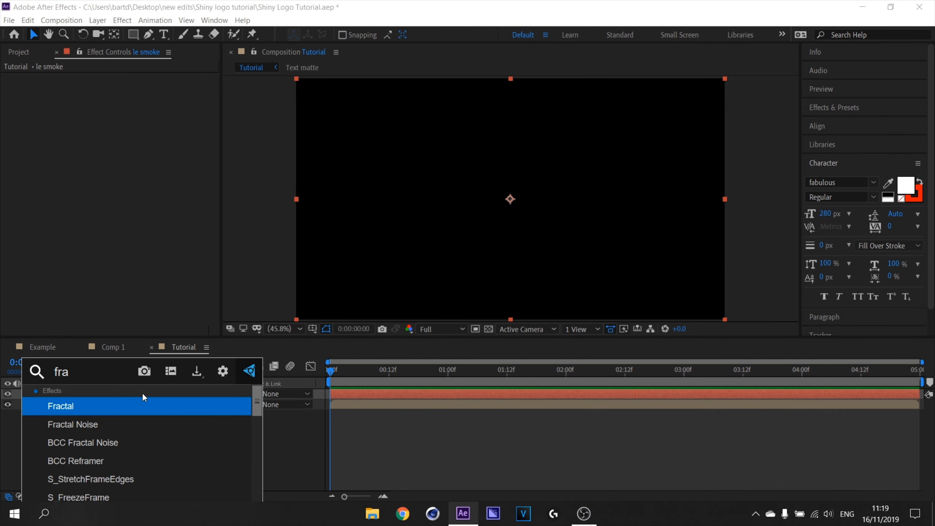
key("Down")
key("Return")
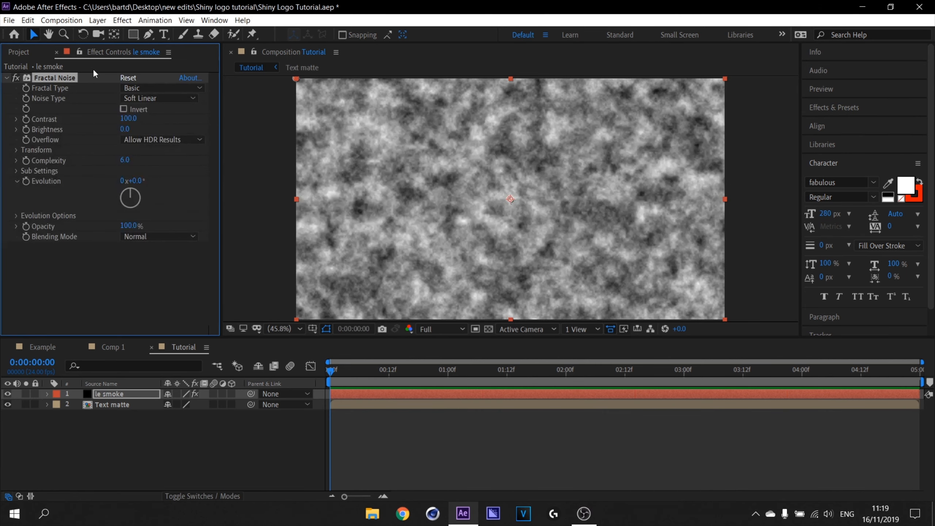
Step: Set the Fractal Noise to the Spline noise type with contrast 156 and brightness -25
left_click(150, 99)
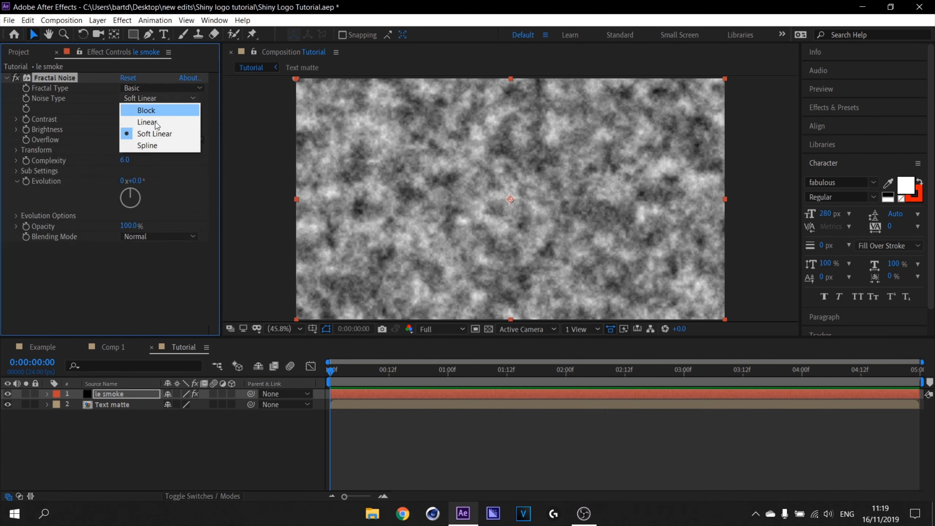
left_click(157, 149)
left_click_drag(122, 129, 149, 118)
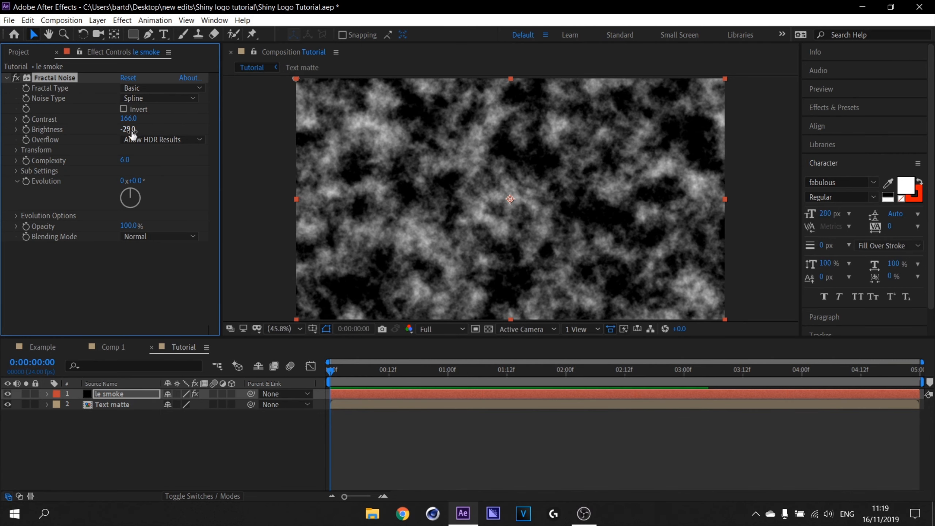
mouse_move(129, 129)
left_mouse_down()
mouse_move(126, 119)
mouse_move(136, 119)
mouse_move(111, 120)
mouse_move(132, 130)
mouse_move(50, 126)
mouse_move(167, 123)
mouse_move(124, 130)
mouse_move(180, 117)
mouse_move(126, 119)
mouse_move(129, 129)
left_mouse_up()
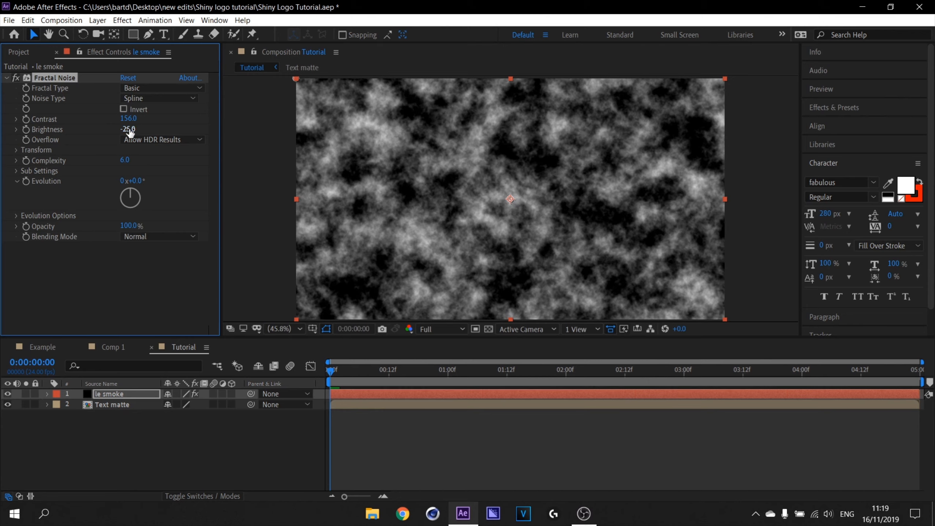
left_click(136, 266)
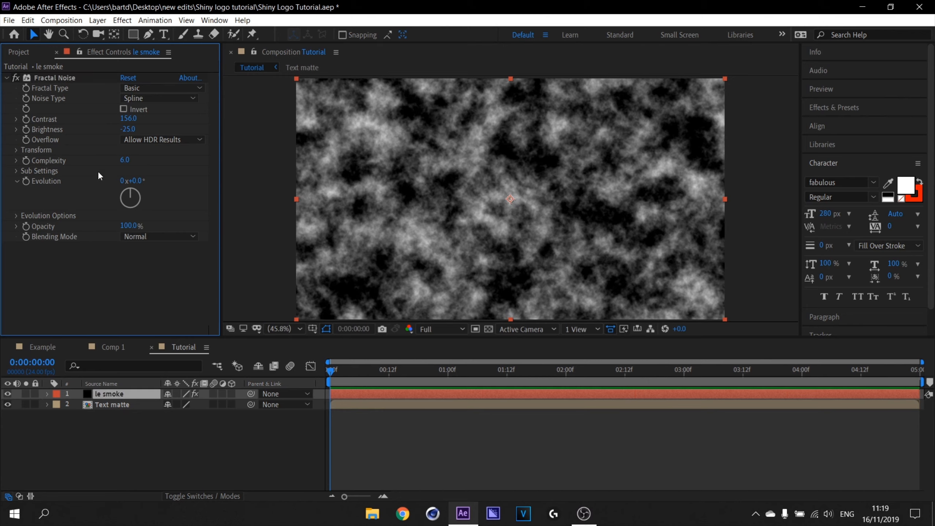
Step: Set the Fractal Noise transform's uniform scale to 147
left_click(15, 150)
left_click(26, 180)
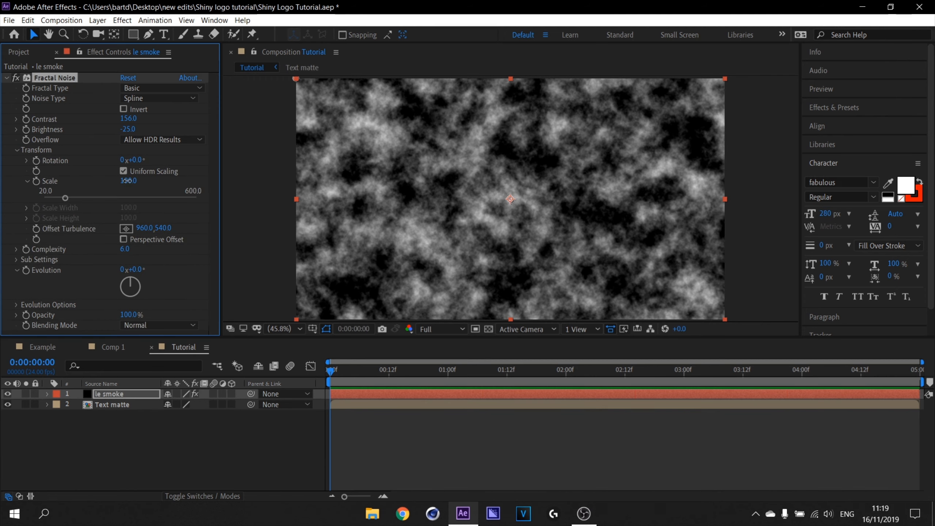
left_click_drag(131, 180, 151, 178)
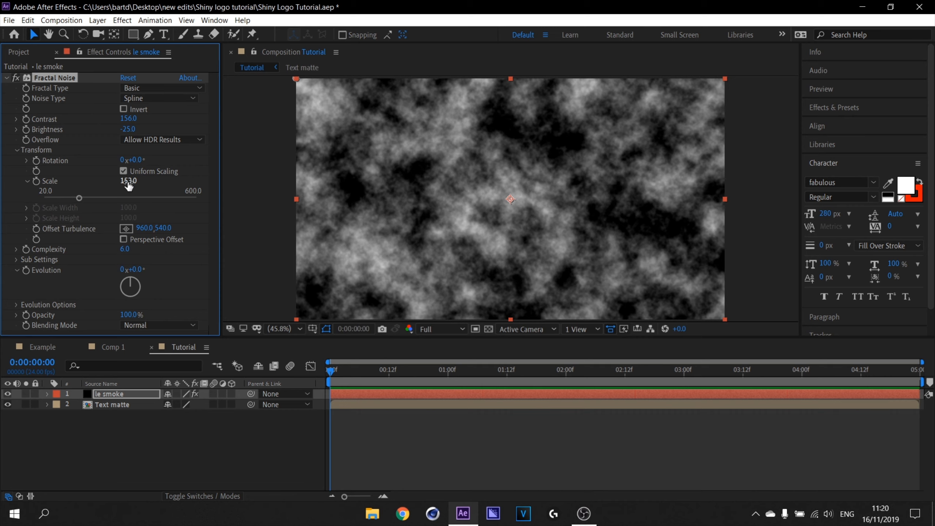
left_click_drag(129, 182, 102, 172)
Step: Apply the Curves effect to le smoke, shaping a slight RGB S-curve with a raised black point
left_click(120, 392)
key("ctrl+space")
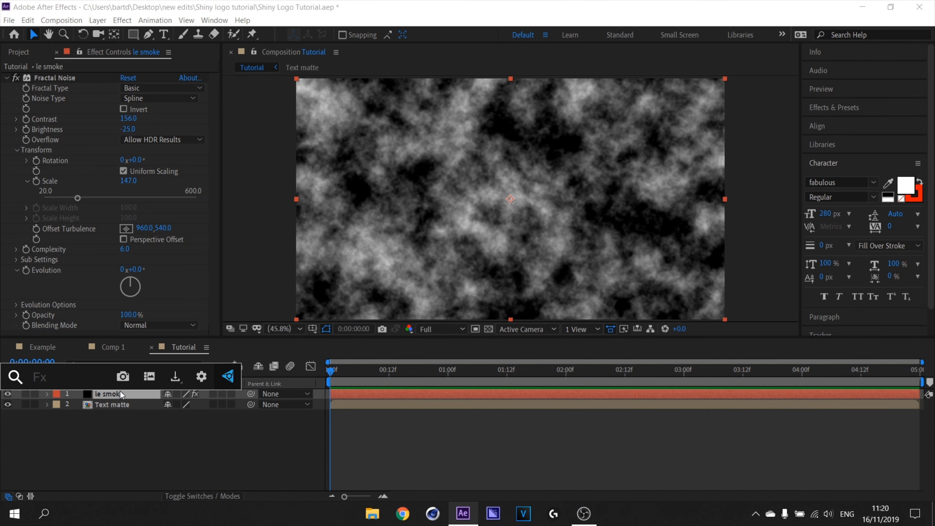
type("curv")
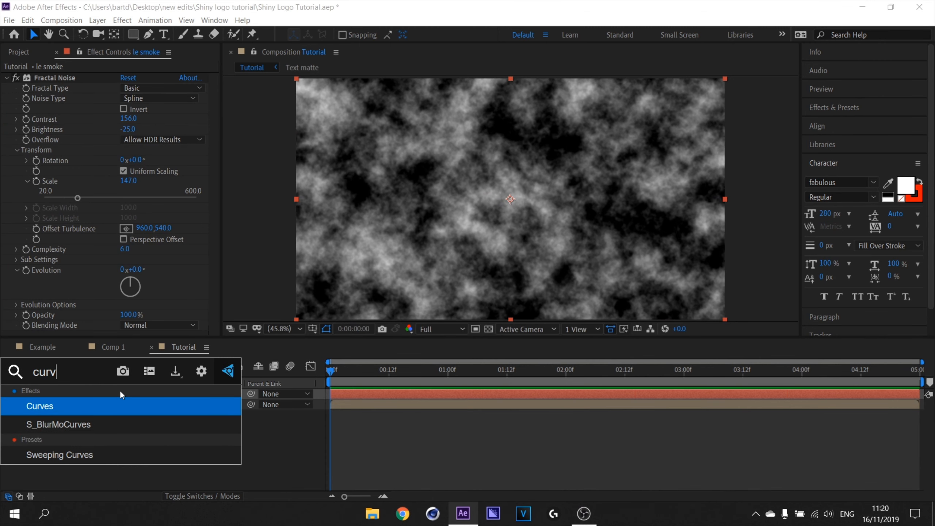
key("Return")
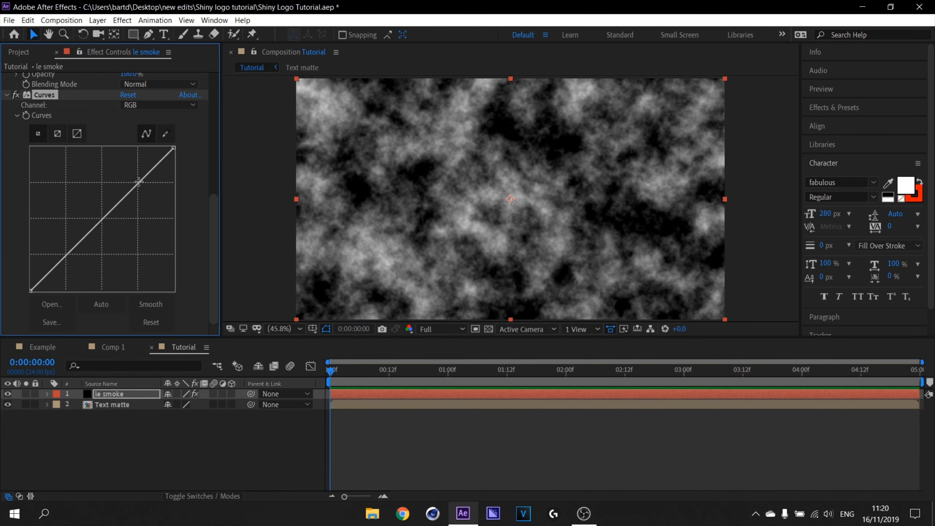
left_click_drag(138, 181, 135, 177)
mouse_move(84, 236)
left_mouse_down()
mouse_move(84, 251)
mouse_move(82, 244)
left_mouse_up()
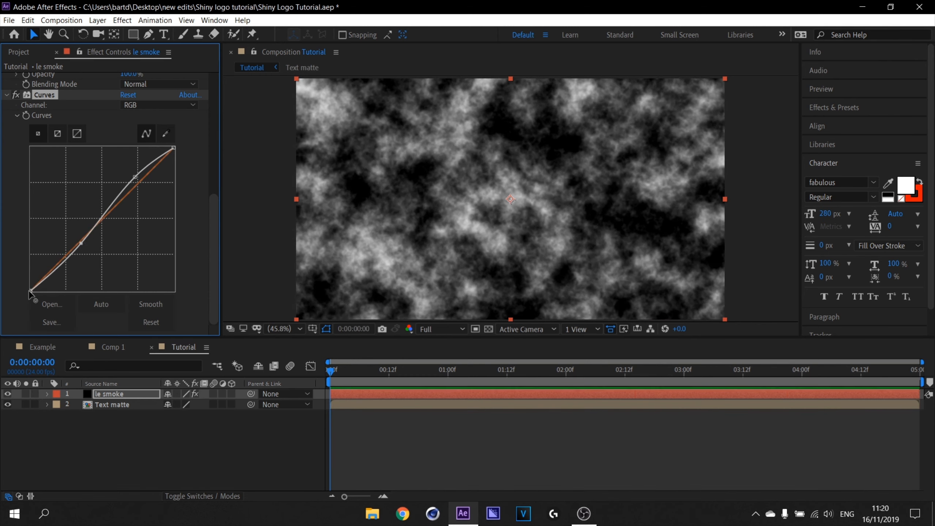
left_click_drag(30, 290, 5, 271)
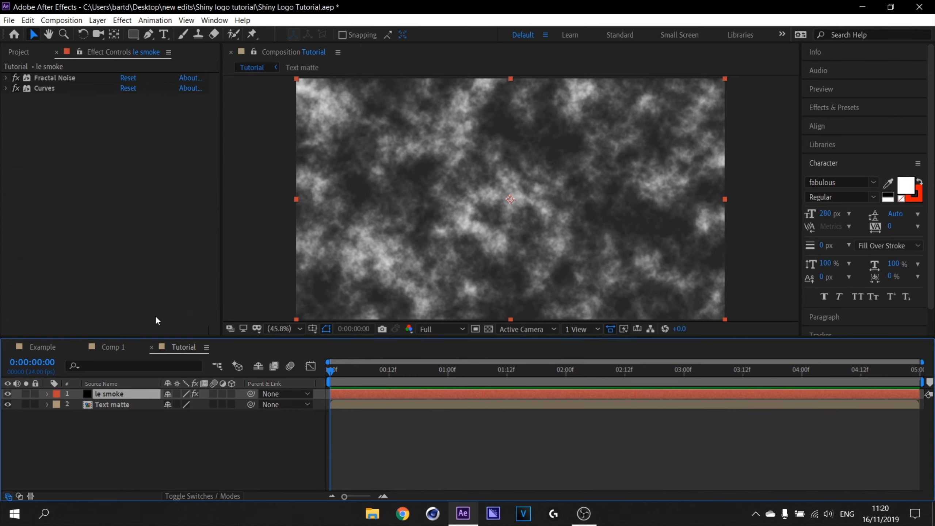
Step: Place le smoke beneath Text matte and set its track matte to Luma Matte "Text matte"
left_click_drag(130, 393, 128, 411)
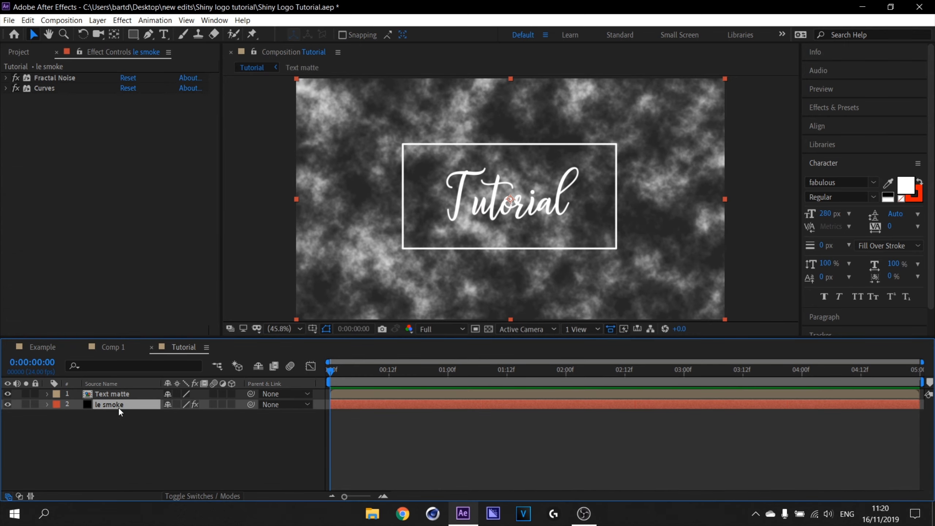
left_click(123, 395)
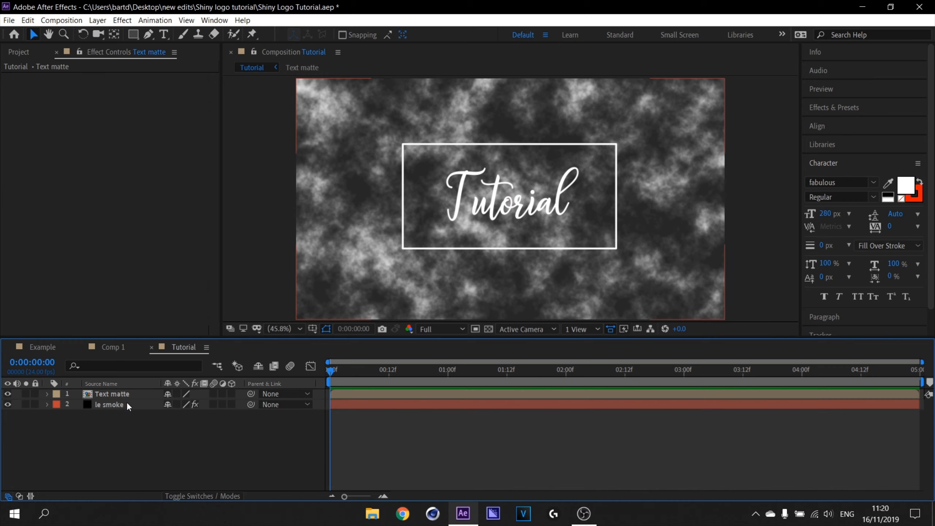
left_click(203, 407)
left_click(203, 496)
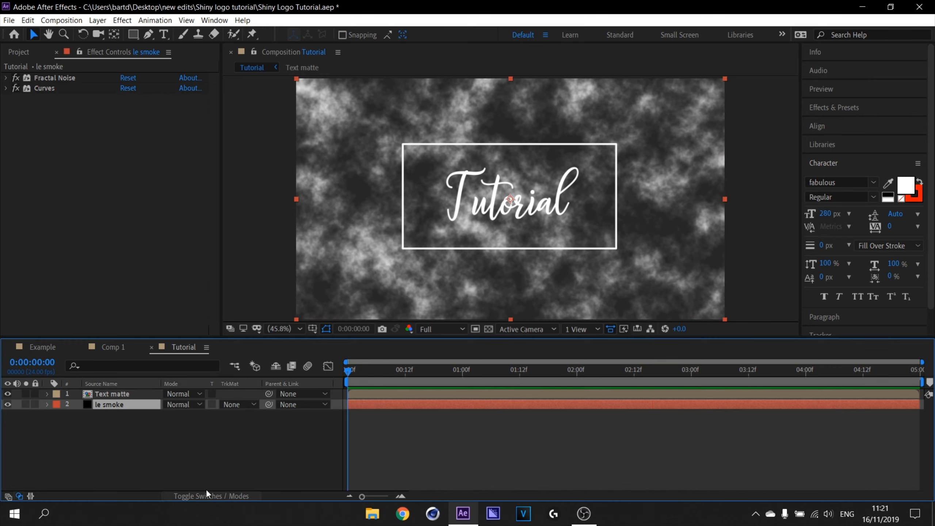
left_click(235, 405)
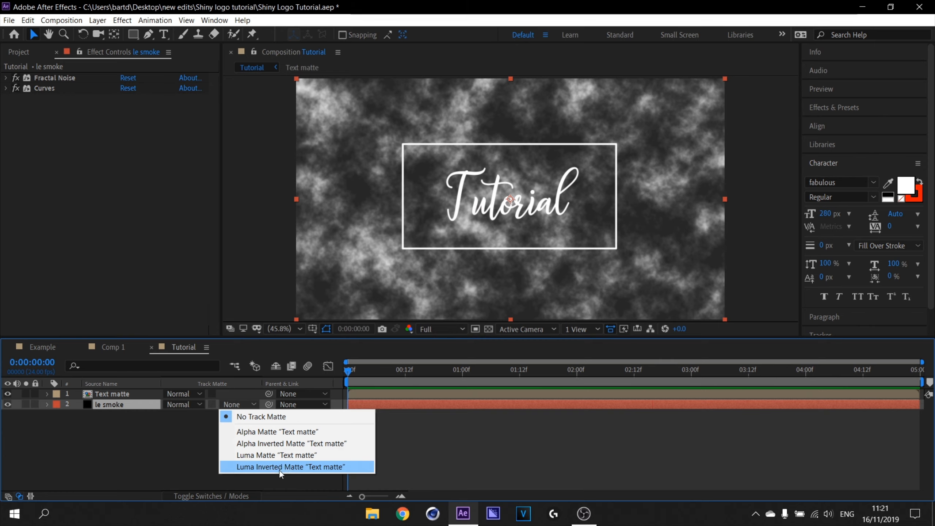
left_click(274, 456)
Step: Preview the matted text up to about 0:00:01:01 and set le smoke back to No Track Matte
scroll(473, 198, "up", 3)
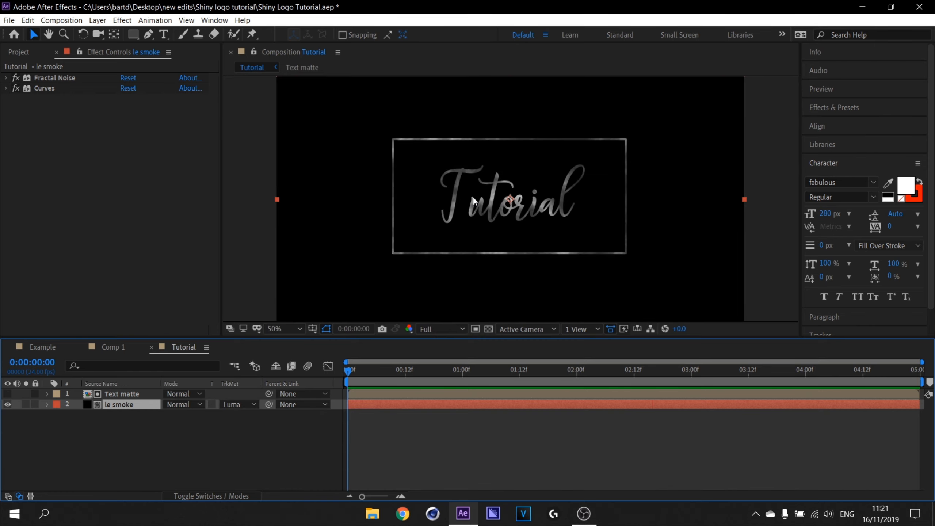
scroll(474, 198, "down", 2)
left_click_drag(368, 370, 468, 373)
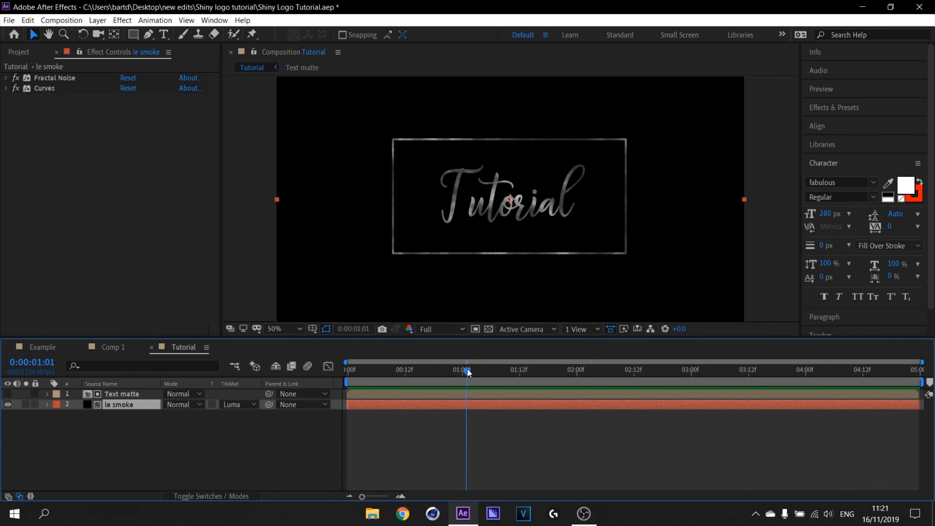
left_click(237, 405)
left_click(240, 416)
Step: Return to the first frame and start keyframing the Fractal Noise Offset Turbulence on le smoke
left_click(363, 371)
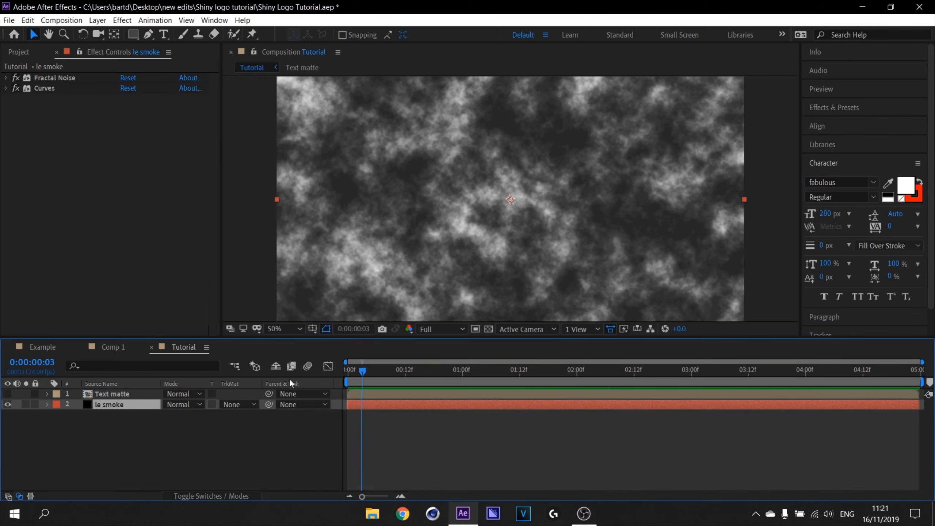
key("Home")
left_click(5, 77)
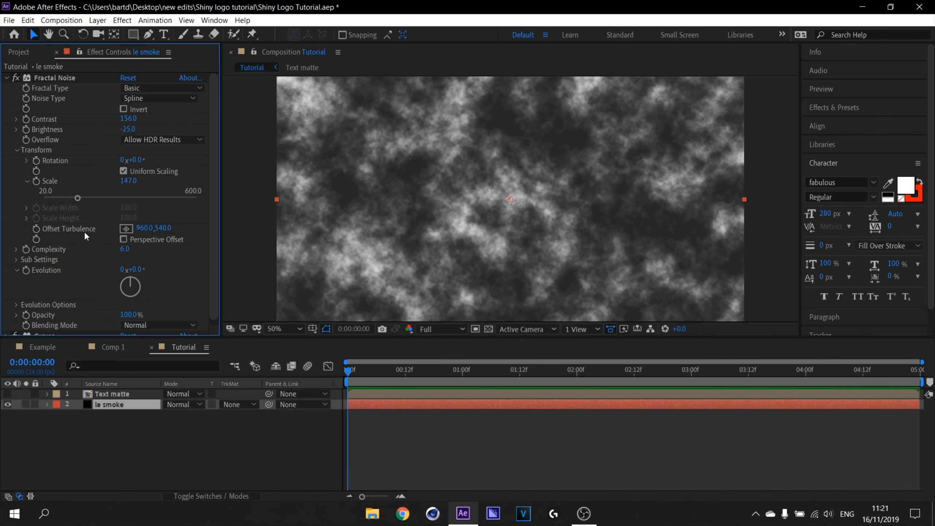
scroll(63, 233, "down", 1)
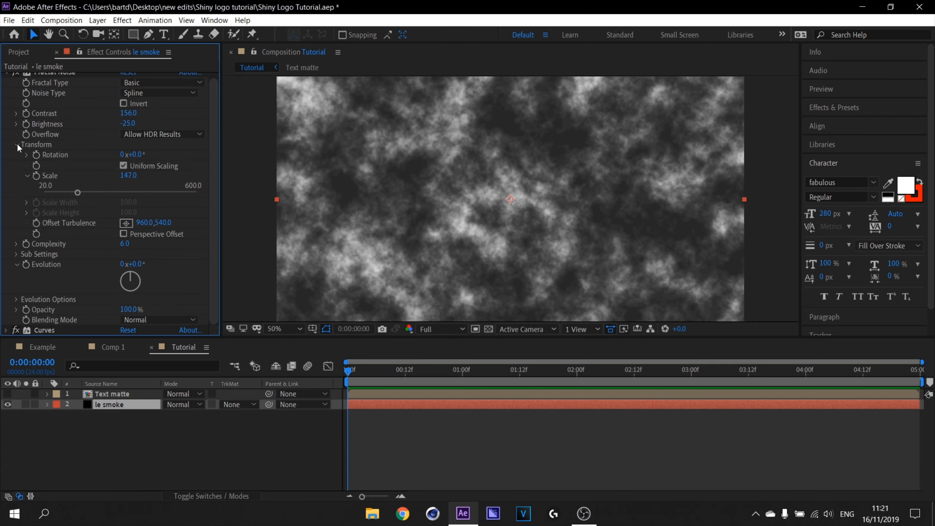
left_click(36, 223)
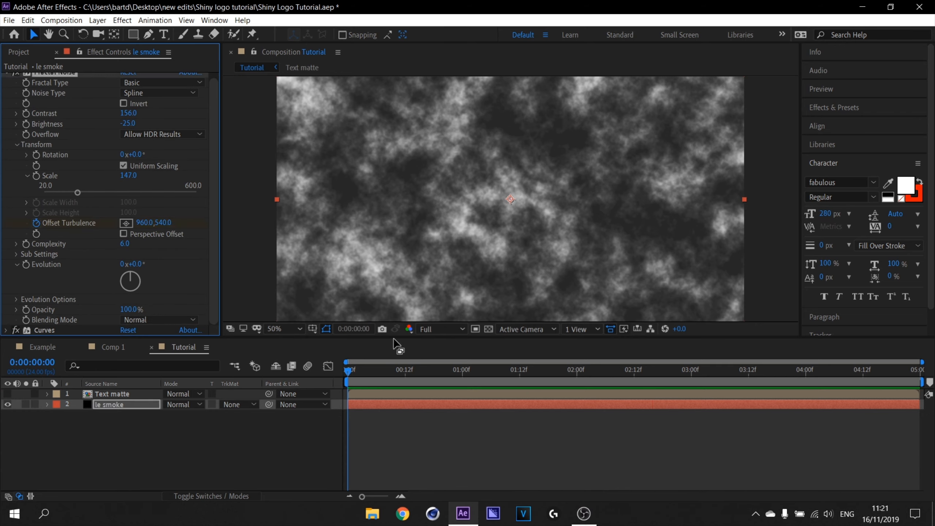
Step: At 0:00:04:23, keyframe the Offset Turbulence down and to the left, with its Y value at 977
left_click_drag(372, 371, 930, 385)
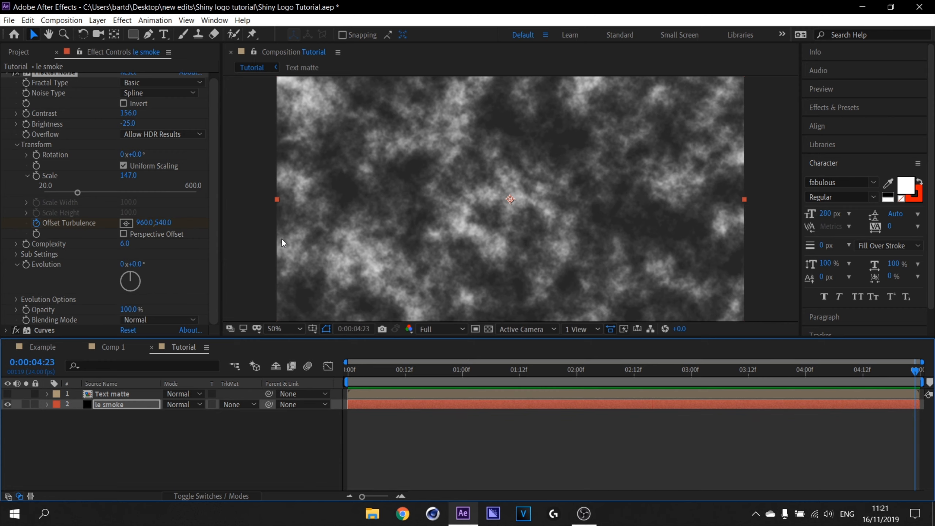
mouse_move(161, 223)
left_mouse_down()
mouse_move(324, 223)
mouse_move(36, 229)
left_mouse_up()
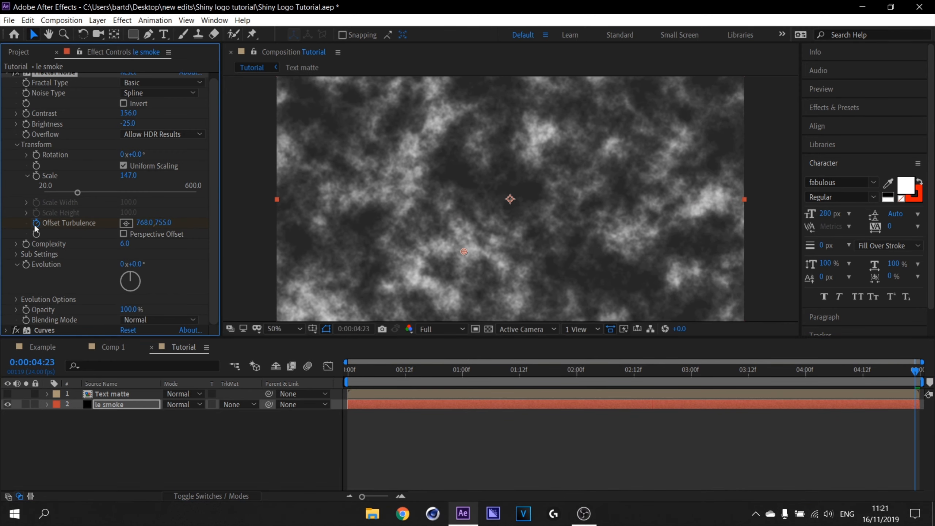
left_click_drag(139, 225, 331, 225)
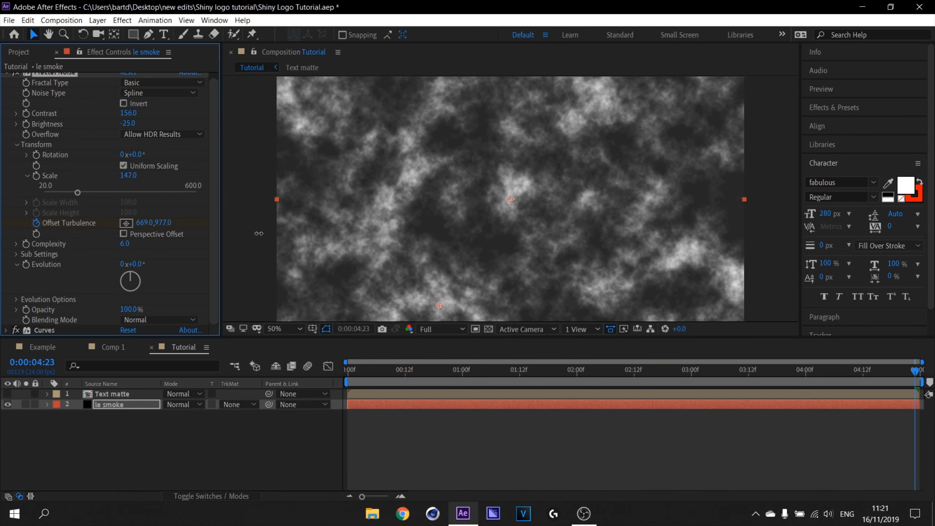
left_click_drag(143, 225, 76, 226)
Step: Preview the smoke movement from the start, reveal le smoke's keyframes and scrub to 0:00:02:04
left_click_drag(368, 369, 346, 370)
key("space")
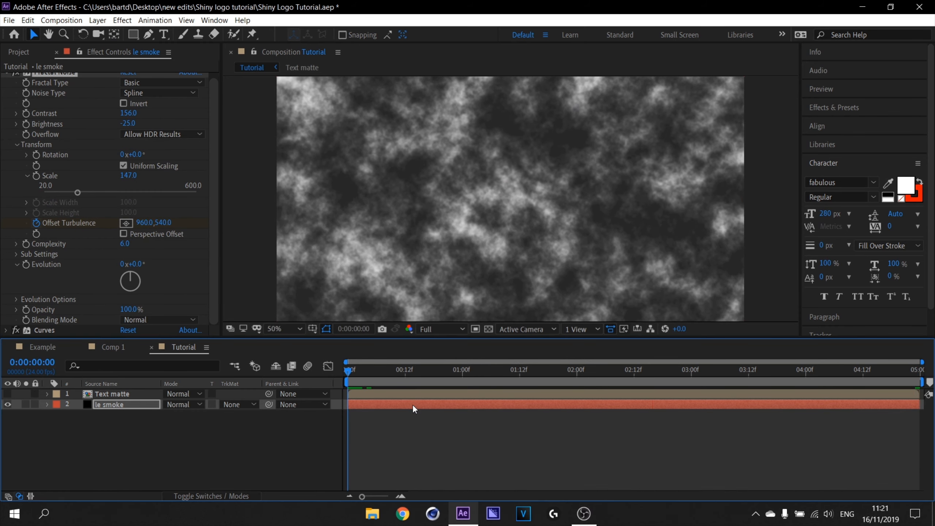
key("space")
key("u")
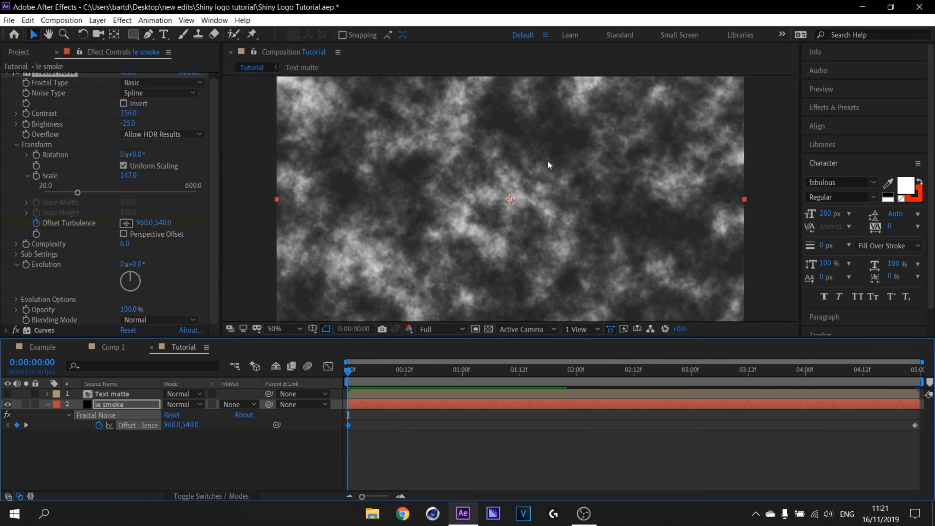
left_click_drag(556, 377, 595, 370)
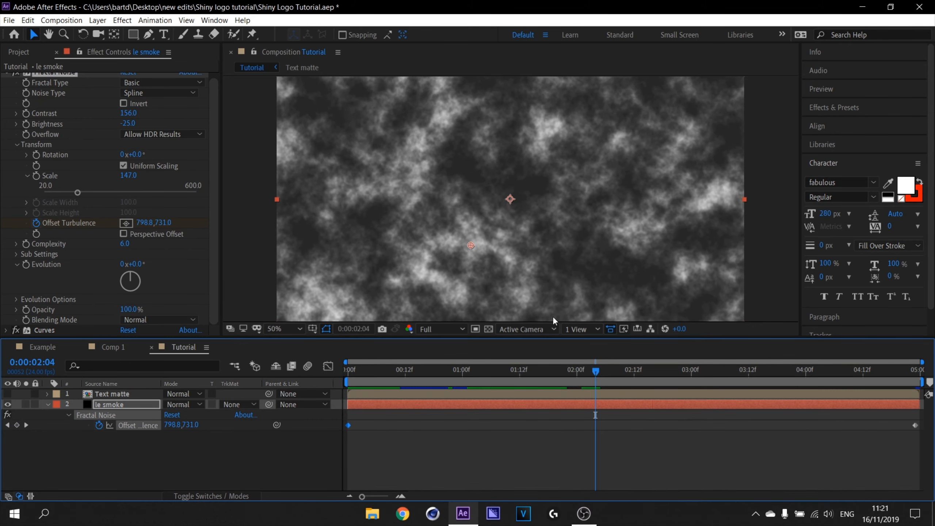
Step: Set the Offset Turbulence keyframe at the first frame to 1326, 165 and preview the smoke movement
key("Home")
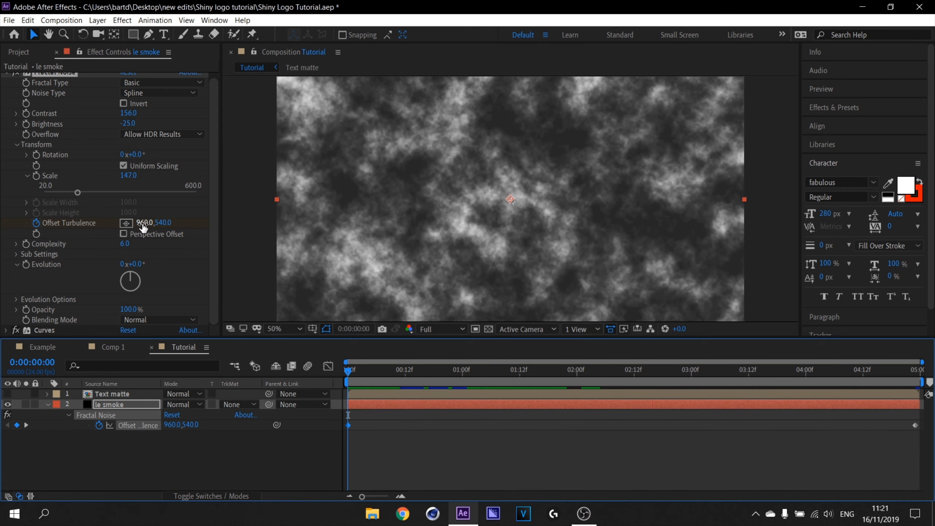
left_click_drag(144, 223, 200, 386)
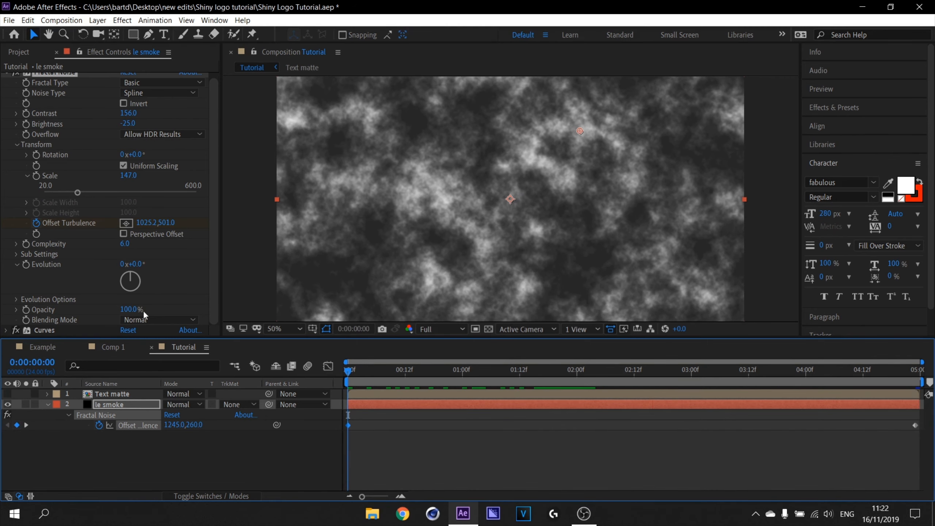
left_click_drag(148, 223, 123, 223)
left_click_drag(363, 374, 236, 368)
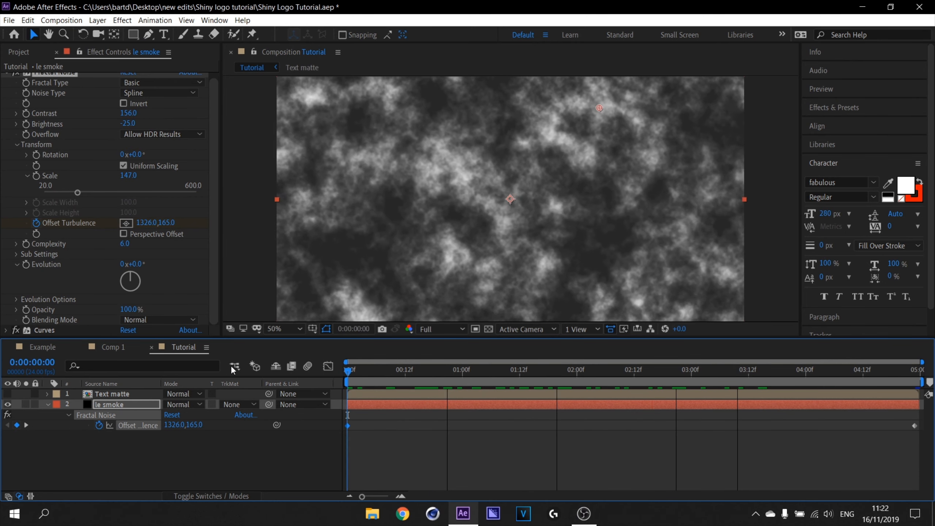
key("space")
Step: Temporarily set le smoke to Luma Matte "Text matte", preview the moving shine on the text, and restore No Track Matte
left_click(239, 404)
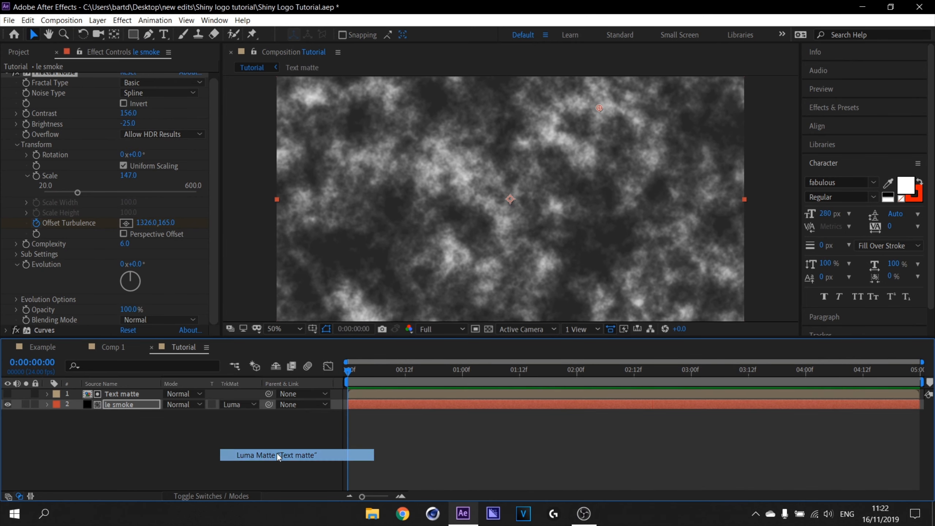
left_click(277, 453)
key("space")
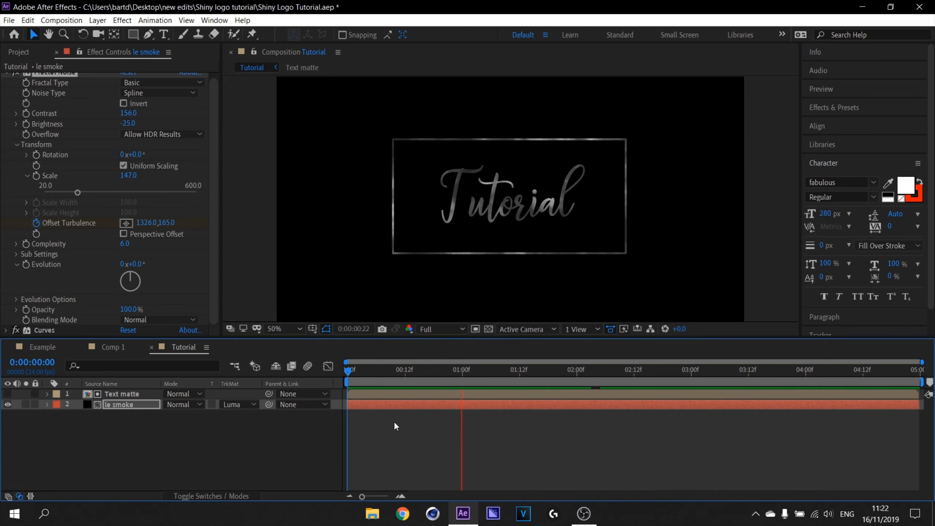
key("space")
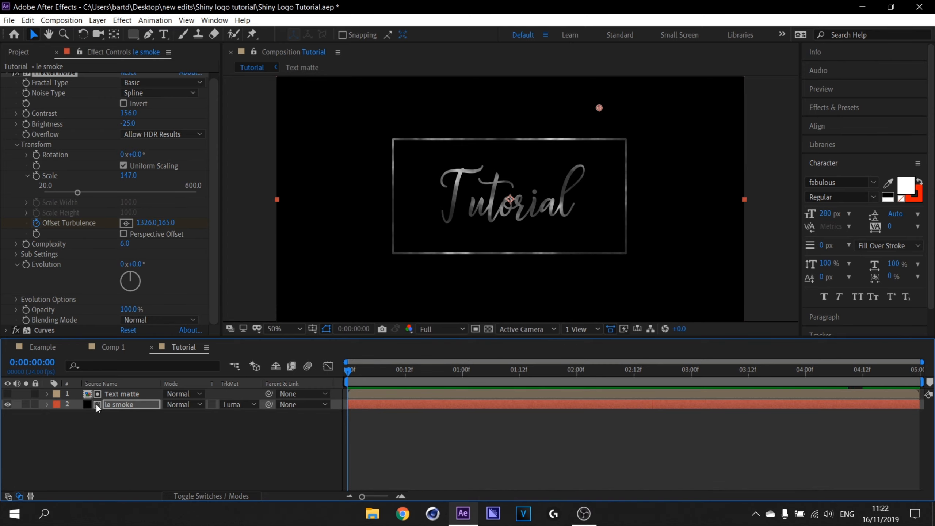
left_click(250, 406)
left_click(248, 415)
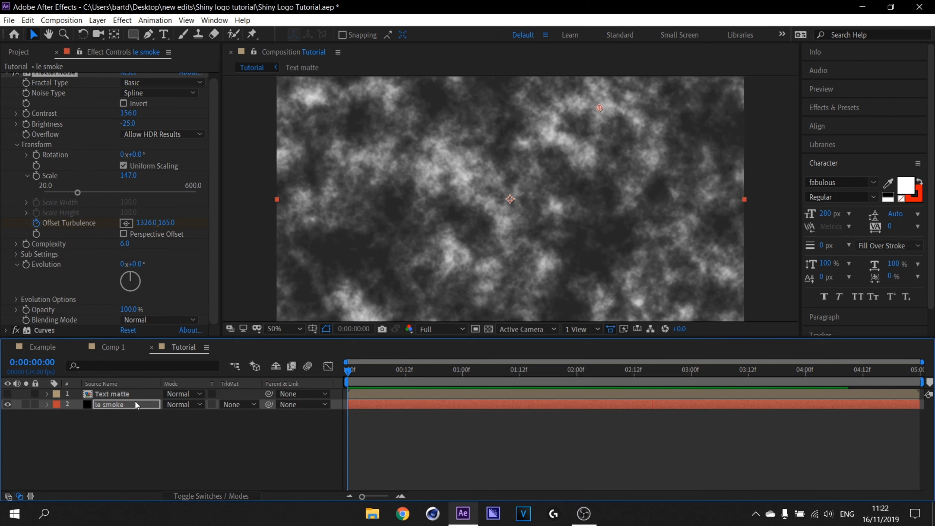
Step: Search the available effects for "flicker" with le smoke selected, and clear the search
left_click(134, 401)
key("ctrl+space")
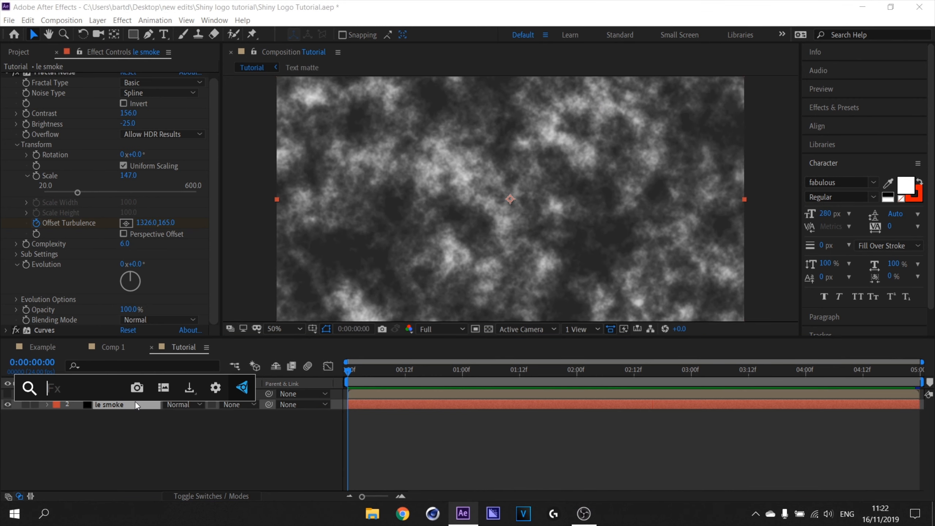
type("flic")
key("BackSpace")
key("BackSpace")
key("BackSpace")
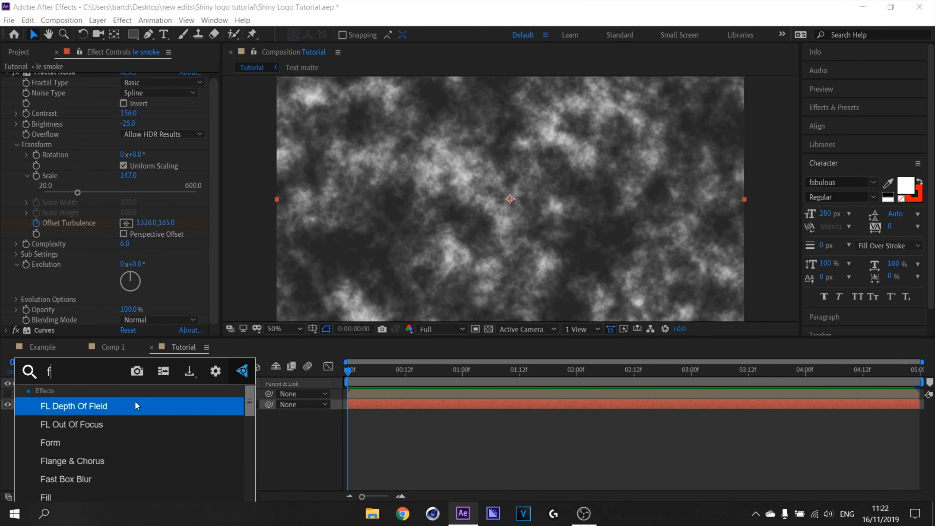
key("BackSpace")
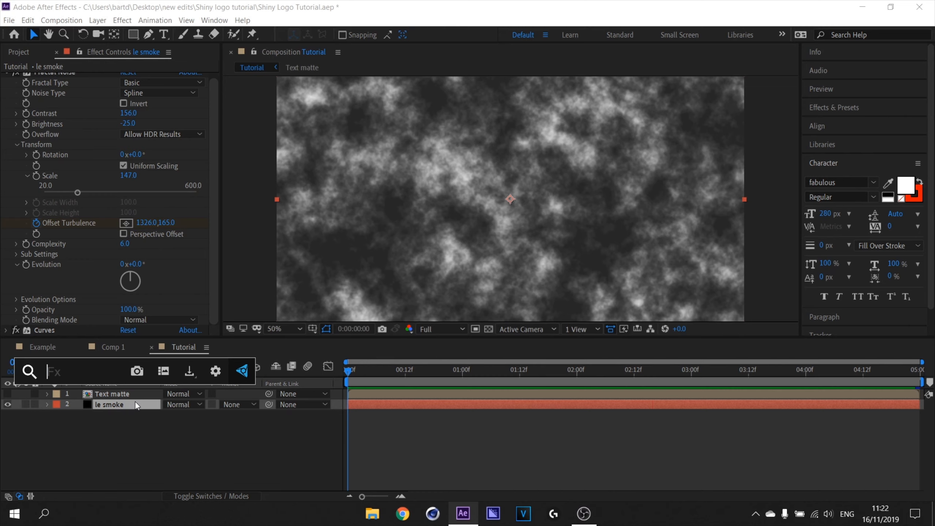
type("flivke")
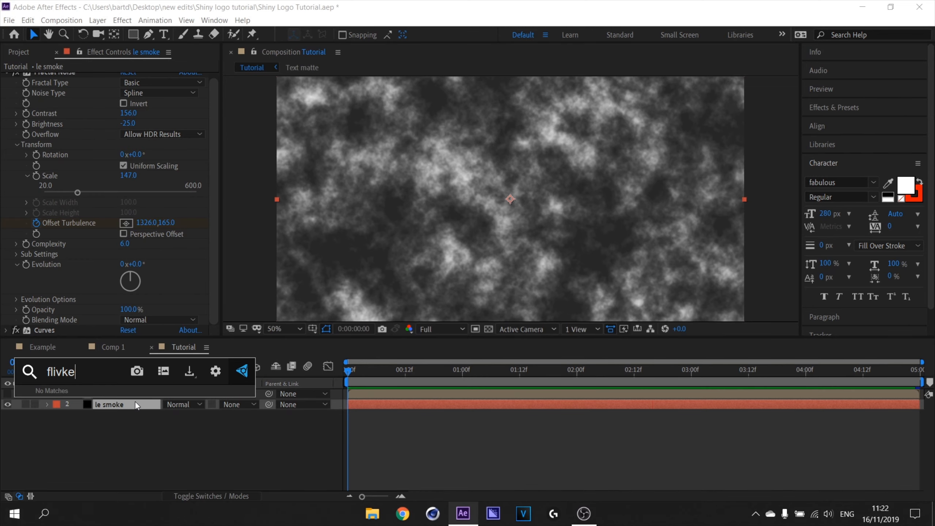
key("BackSpace")
key("BackSpace")
key("BackSpace")
type("cker")
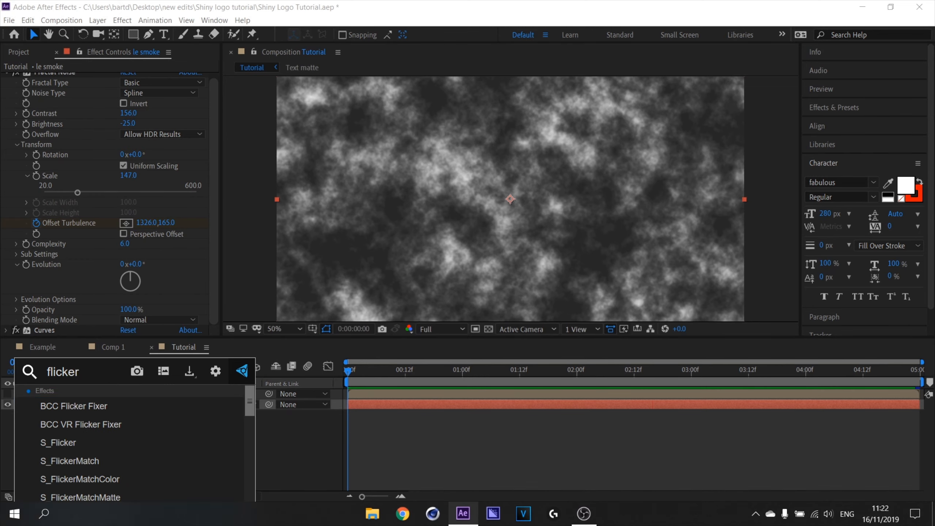
key("BackSpace")
key("BackSpace")
key("BackSpace")
key("BackSpace")
key("BackSpace")
key("BackSpace")
key("BackSpace")
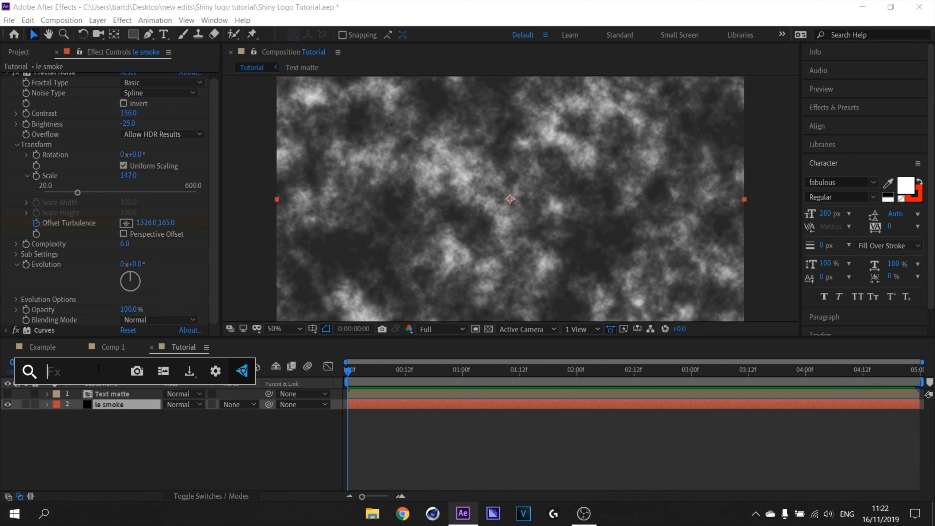
Step: Try Brightness & Contrast on le smoke with Brightness 10 and the expression wiggle(15,50) on Brightness, and preview it
type("bright")
key("Escape")
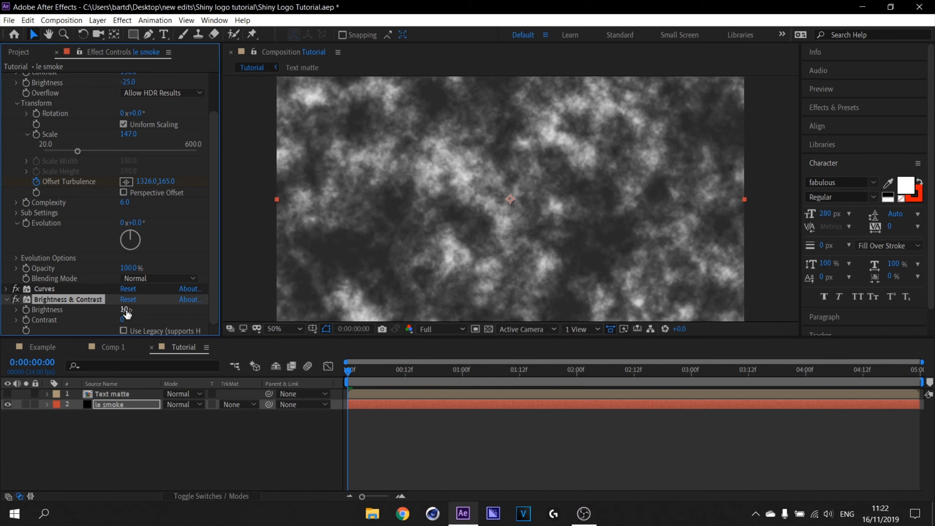
left_click(26, 309, "alt")
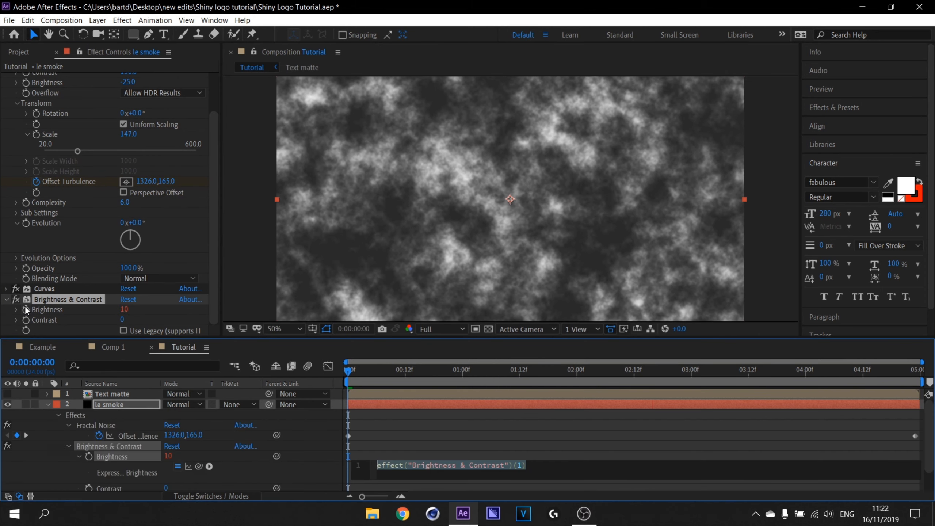
type("wiggle")
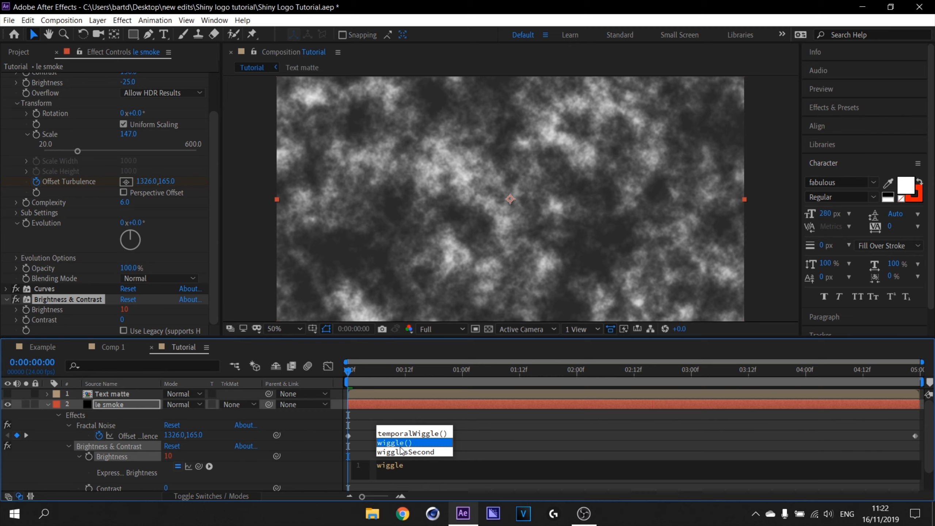
key("Return")
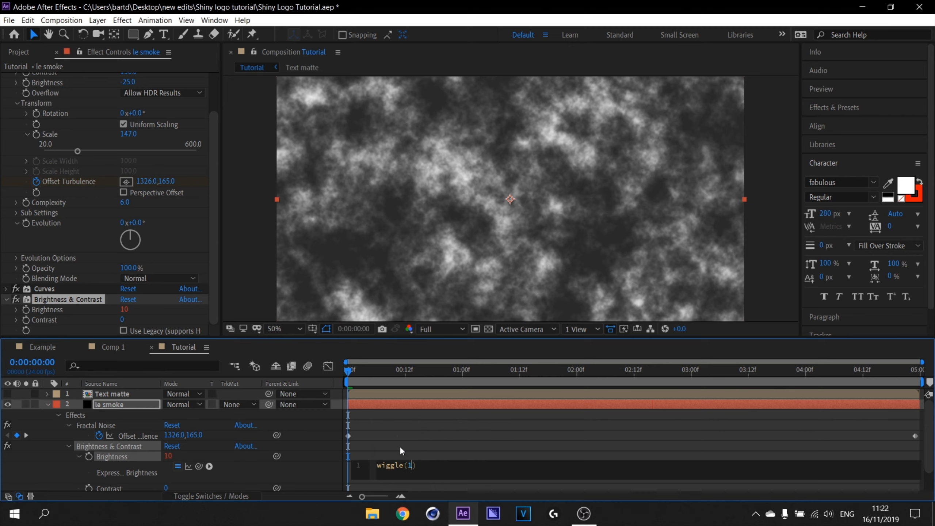
type("15,50")
left_click(353, 371)
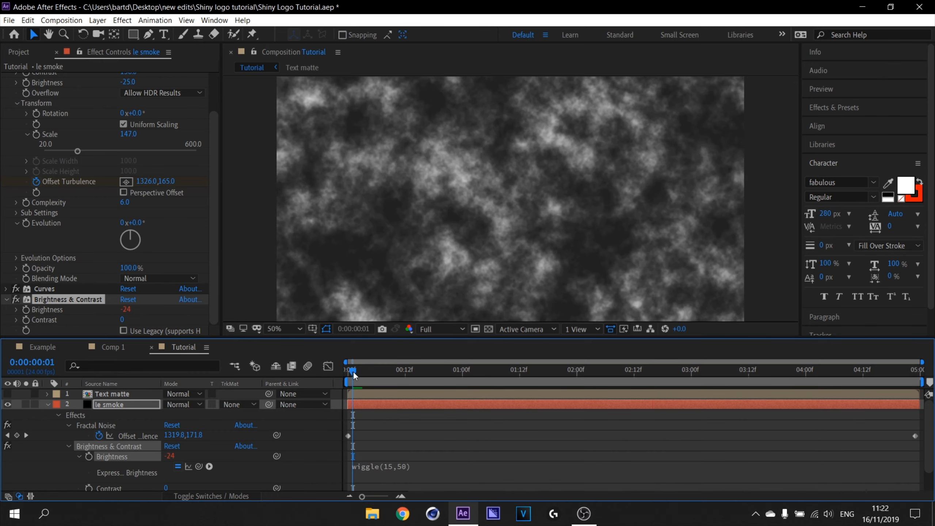
key("space")
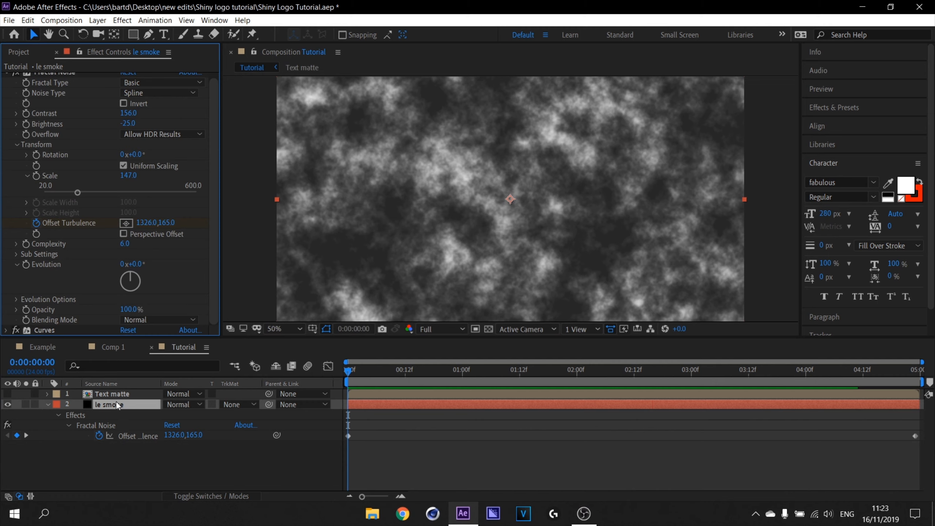
Step: Apply the S_Flicker effect to le smoke and keyframe its Brightness at the first frame
key("ctrl+space")
type("flicker")
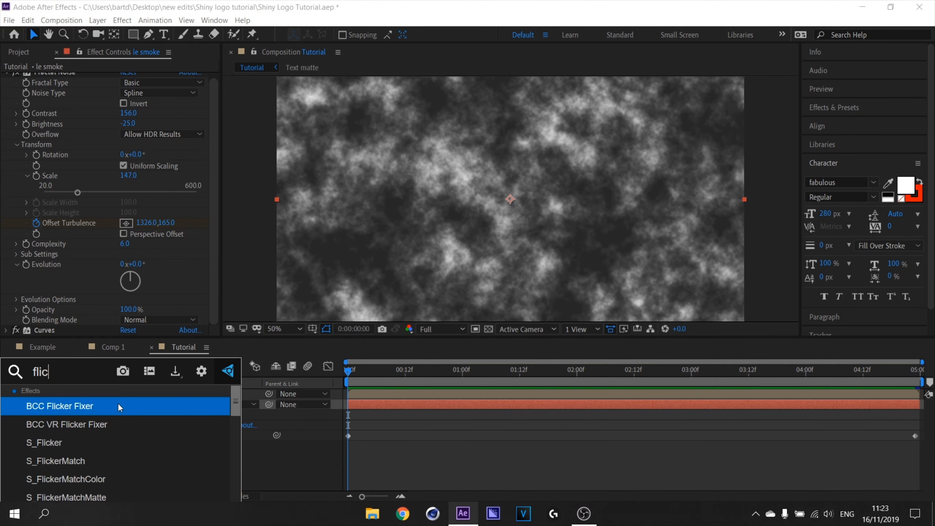
key("Down")
key("Down")
key("Return")
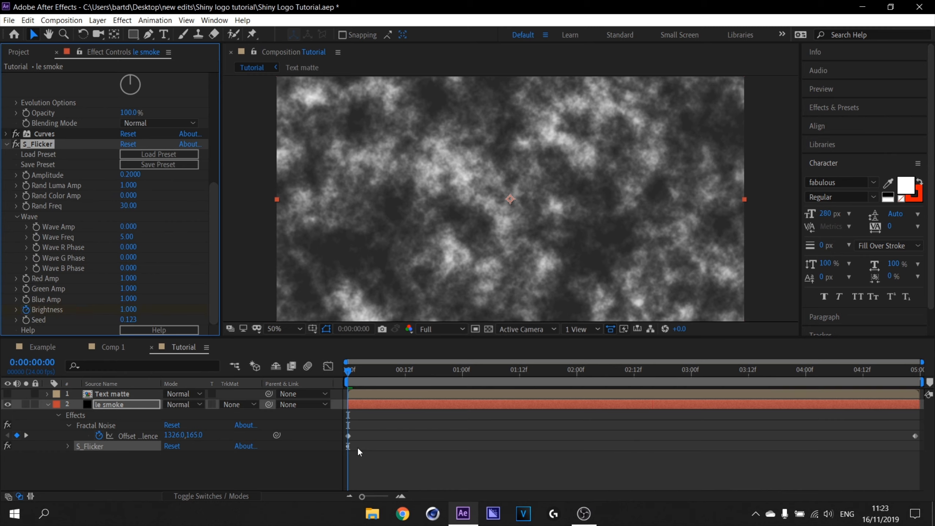
Step: Move the S_Flicker Brightness keyframe on le smoke to 0:00:00:18 and set its value to 0.5
left_click(371, 404)
key("u")
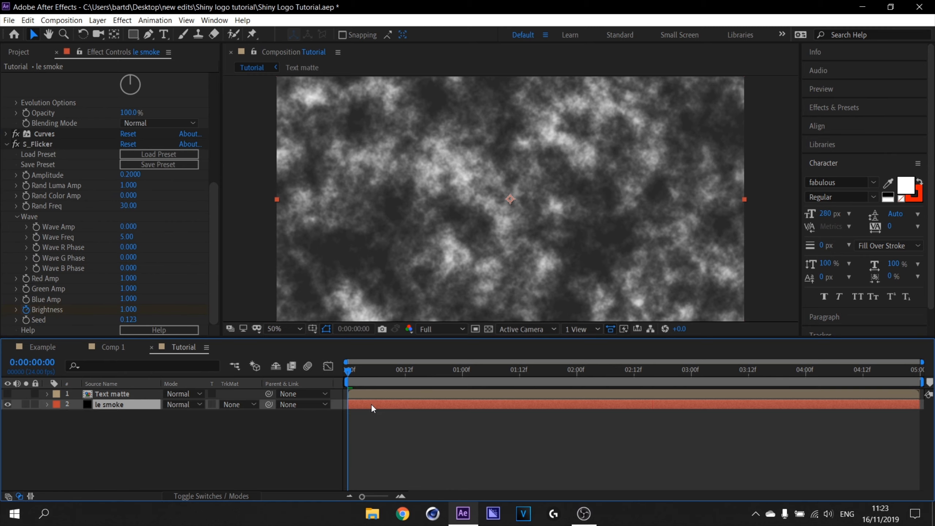
left_click_drag(348, 445, 433, 446)
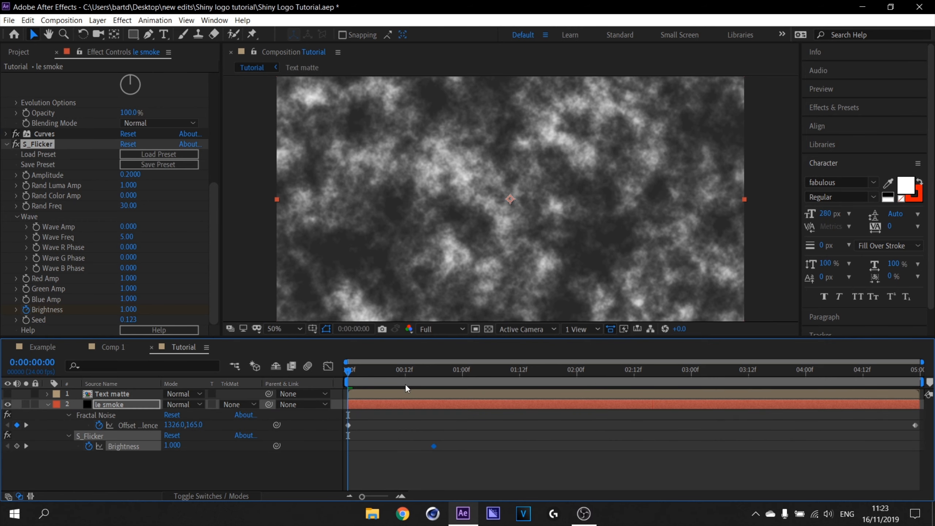
left_click_drag(412, 373, 434, 376)
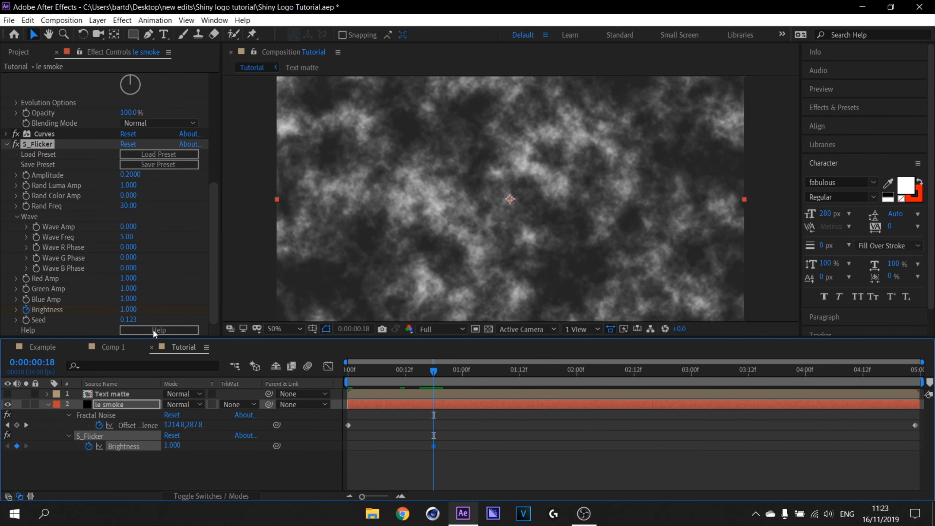
left_click(131, 309)
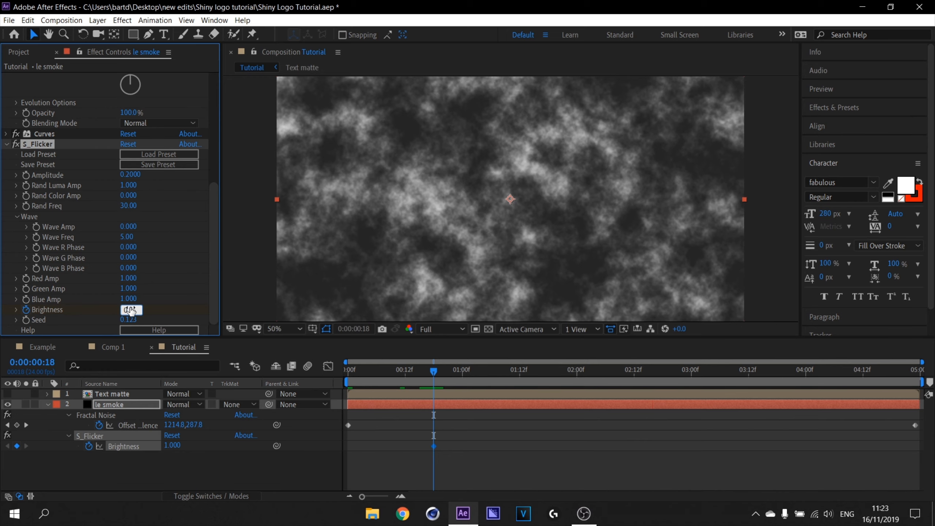
key("Return")
Step: Add an S_Flicker Brightness keyframe of 1.5 at 0:00:01:17
left_click_drag(433, 375, 543, 369)
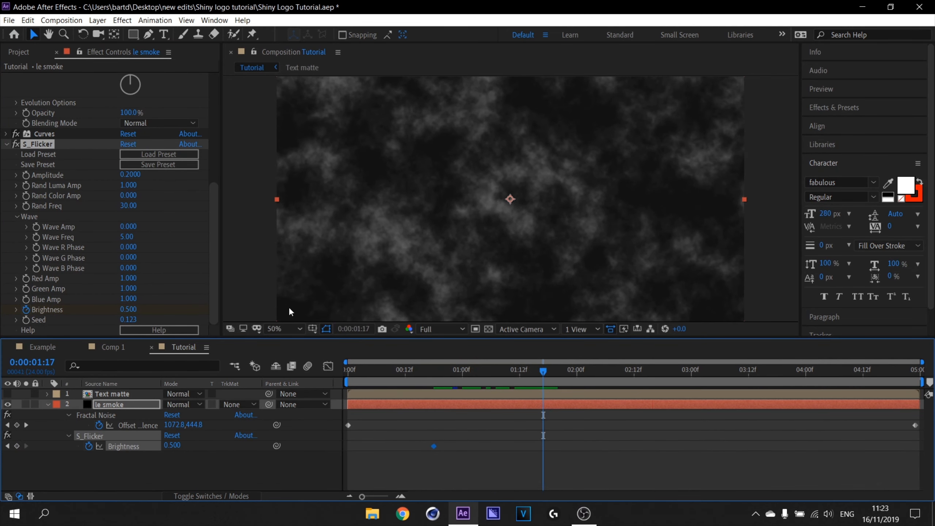
left_click(129, 309)
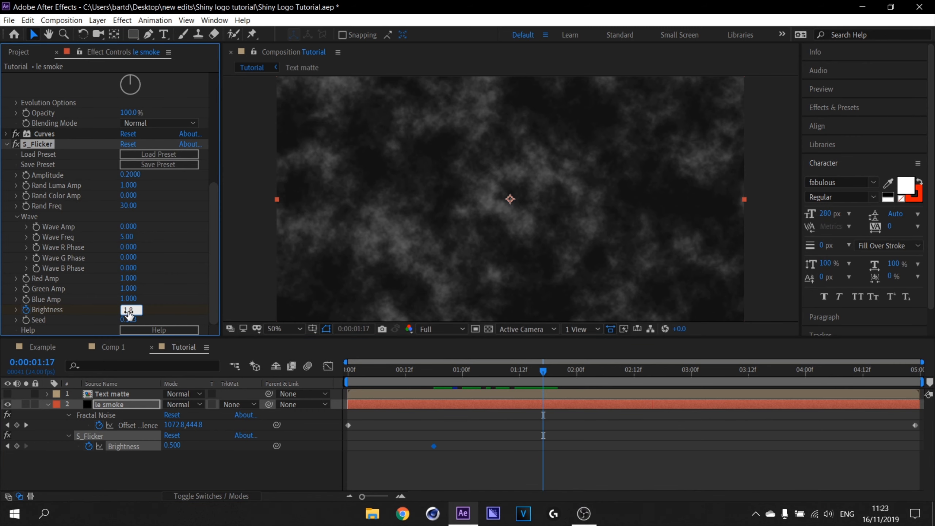
key("Return")
left_click(127, 310)
type("1.")
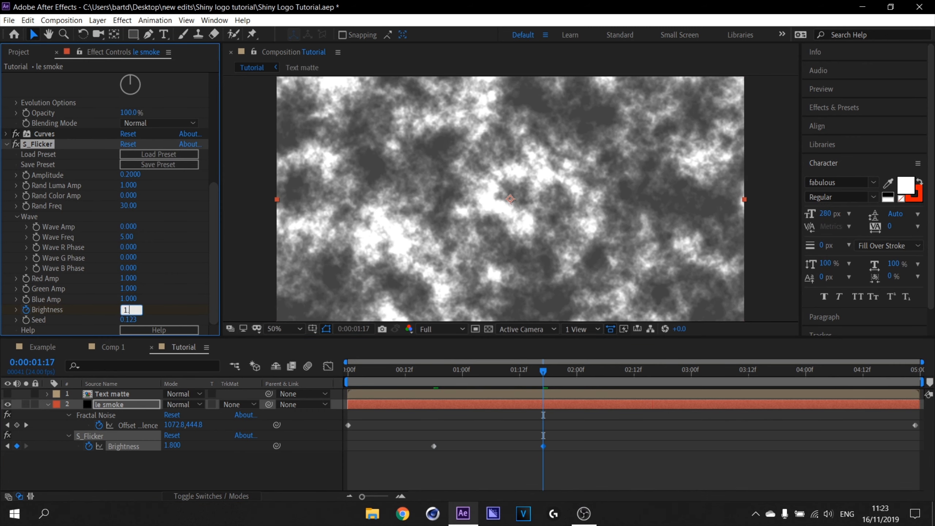
type("5")
key("Return")
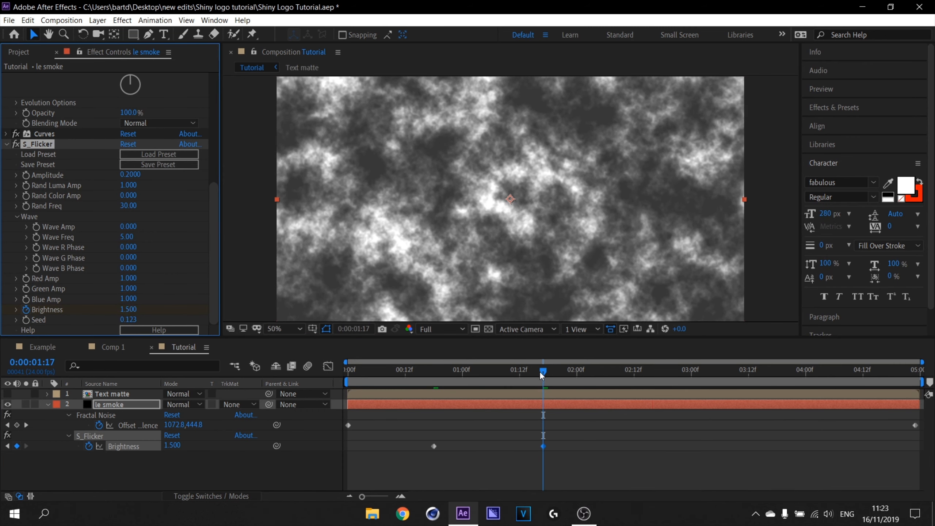
Step: Add an S_Flicker Brightness keyframe of 0.5 at 0:00:03:09
left_click_drag(544, 371, 735, 371)
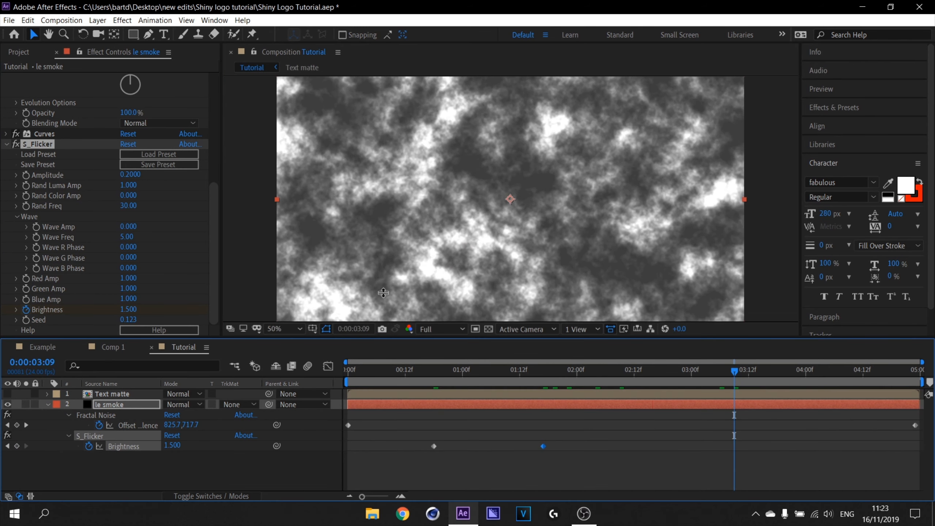
left_click(130, 309)
type("0")
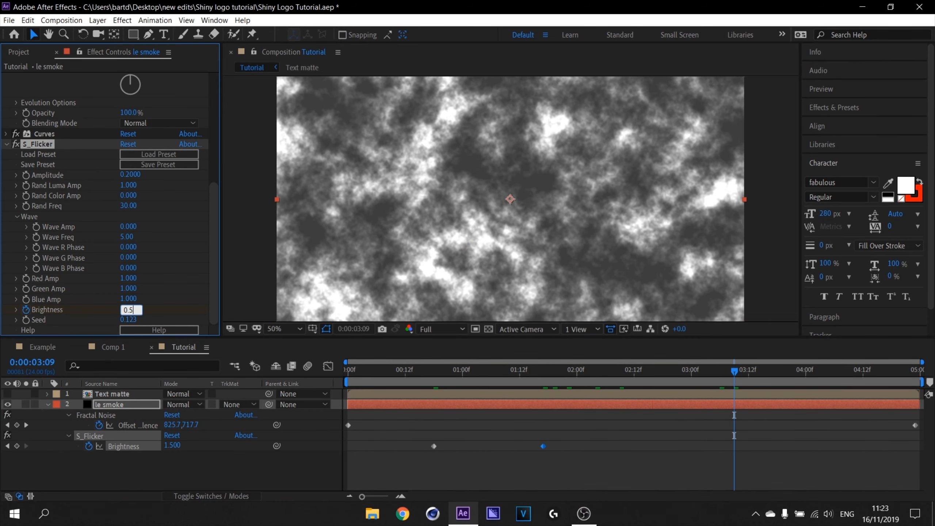
type(".5")
key("Return")
Step: Apply Easy Ease to the three Brightness keyframes and show their value graph in the graph editor
left_click_drag(418, 447, 744, 447)
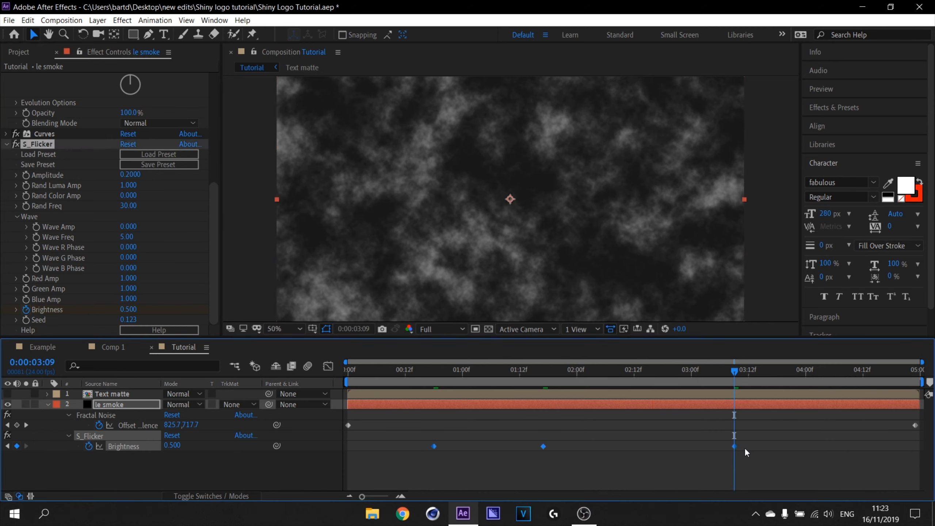
left_click(329, 366)
left_click(329, 366)
left_click(329, 366)
right_click(442, 402)
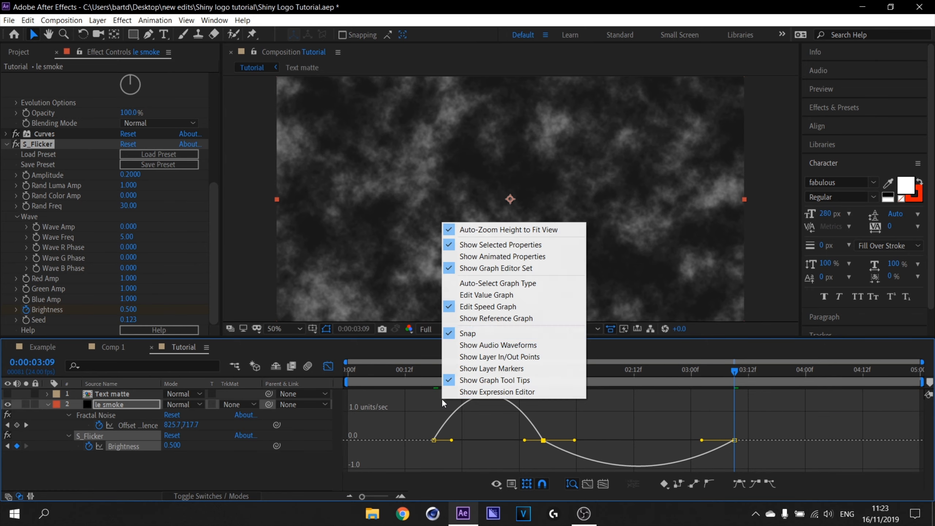
left_click(485, 297)
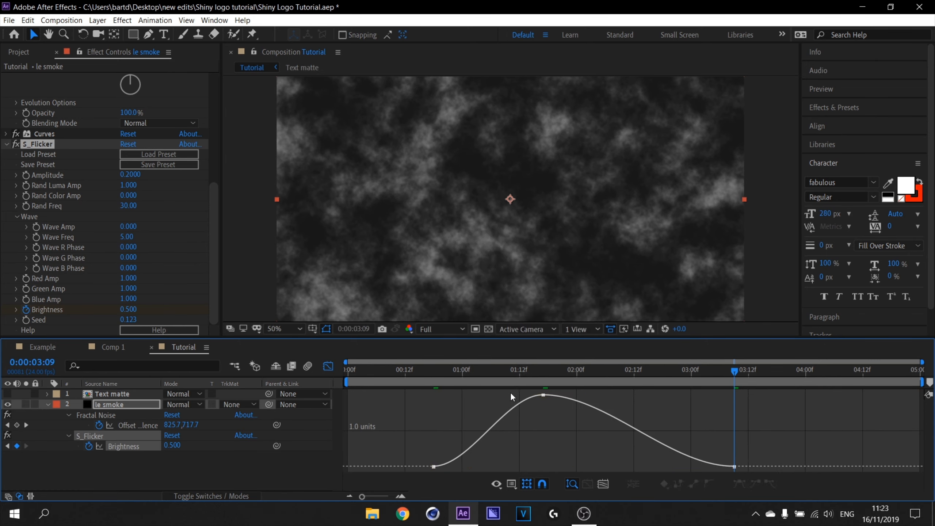
Step: Stretch both handles of the middle Brightness keyframe outward for a broader peak, preview it, and close the graph editor
left_click_drag(506, 395, 461, 400)
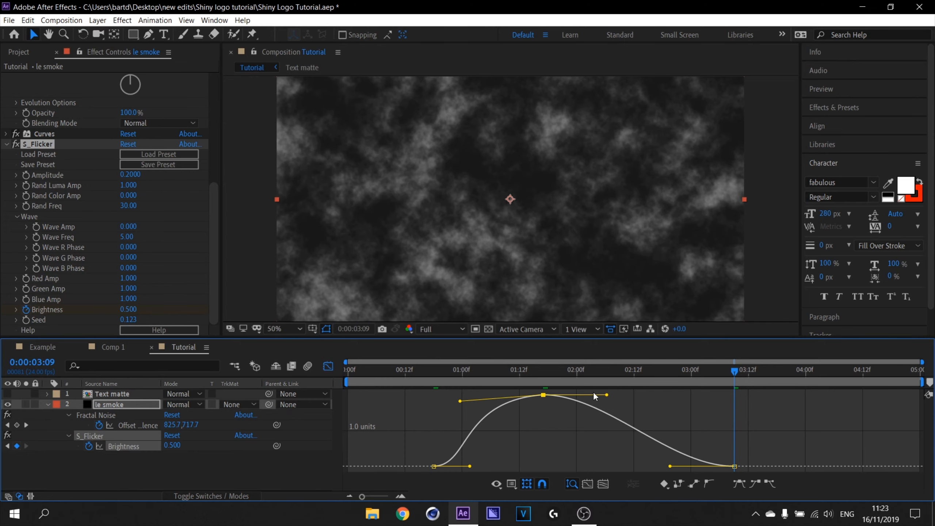
left_click_drag(607, 395, 659, 395)
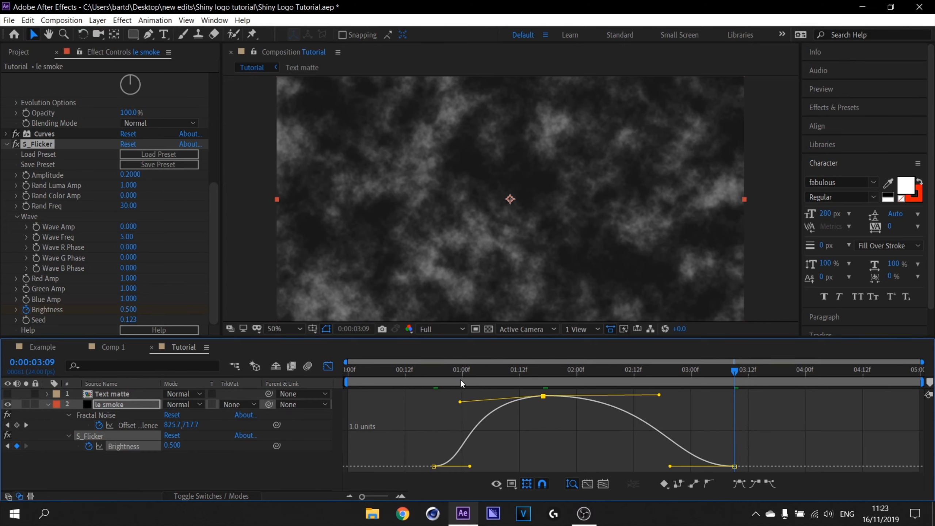
left_click(443, 372)
key("space")
key("space")
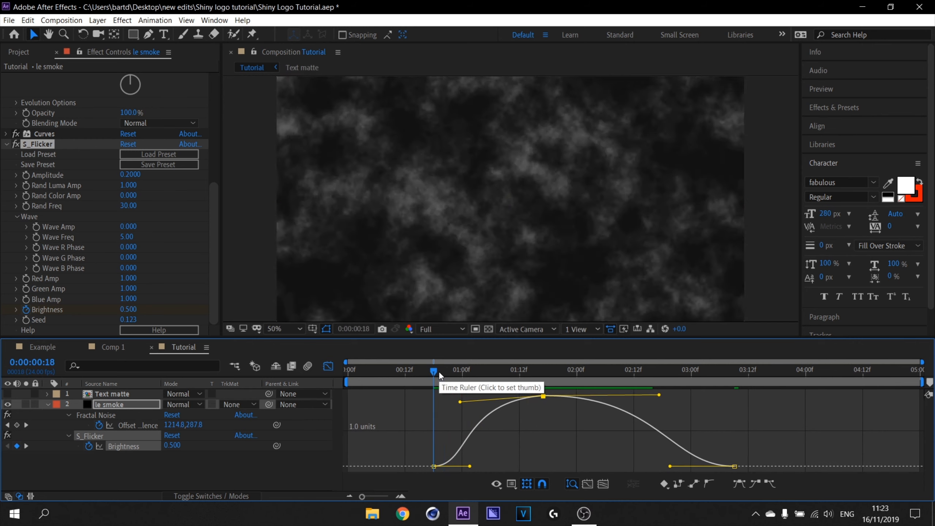
key("space")
key("shift+F3")
Step: Keyframe the S_Flicker Amplitude at 0:00:00:18 and set it to 0.8 at 0:00:01:17
left_click_drag(487, 371, 434, 371)
left_click(26, 176)
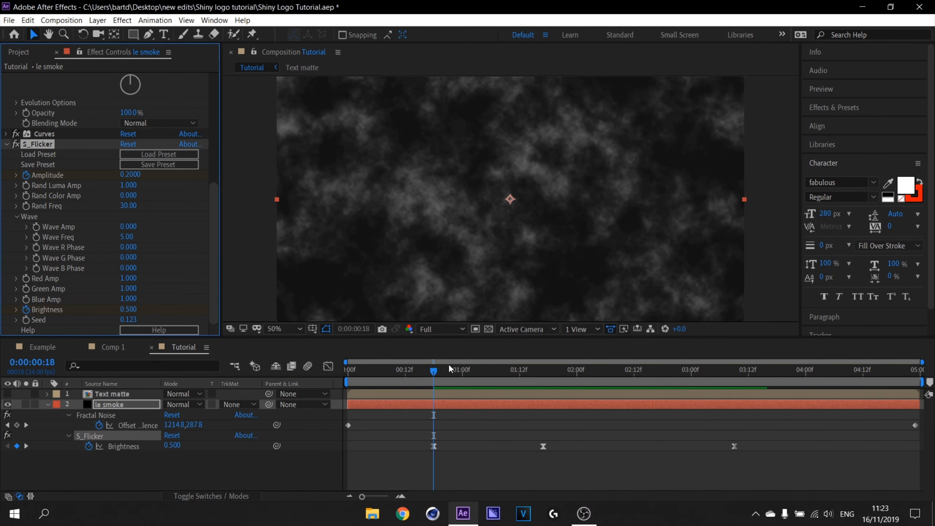
left_click(544, 369)
left_click(136, 176)
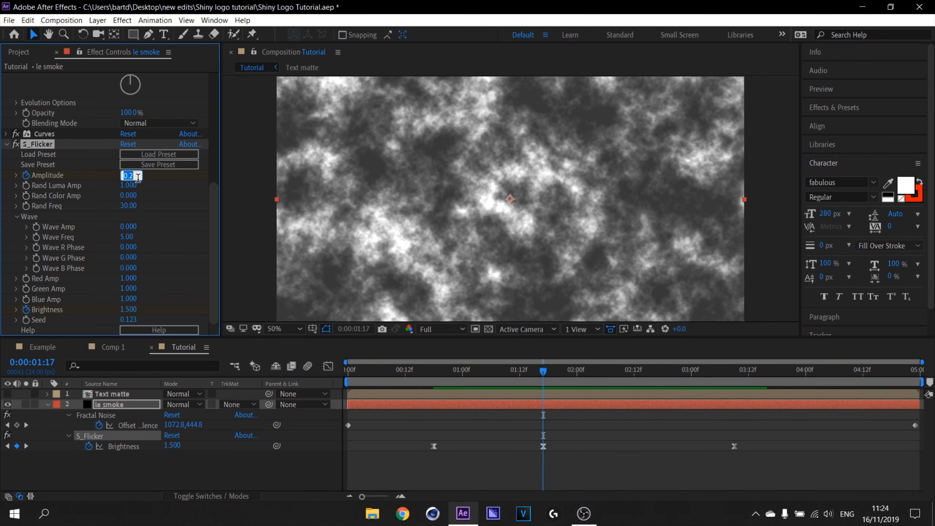
type("0.8")
key("Return")
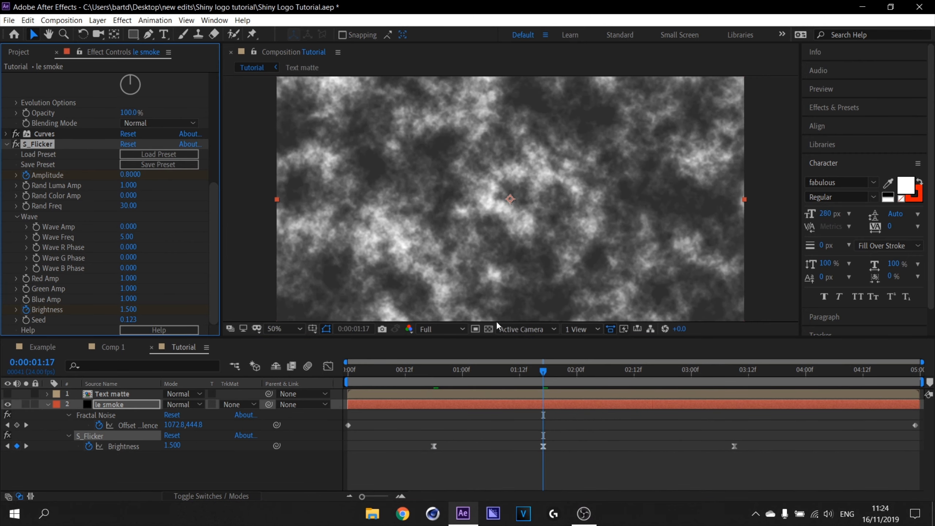
Step: Add an S_Flicker Amplitude keyframe of 0.2 at 0:00:03:09
left_click_drag(546, 371, 735, 373)
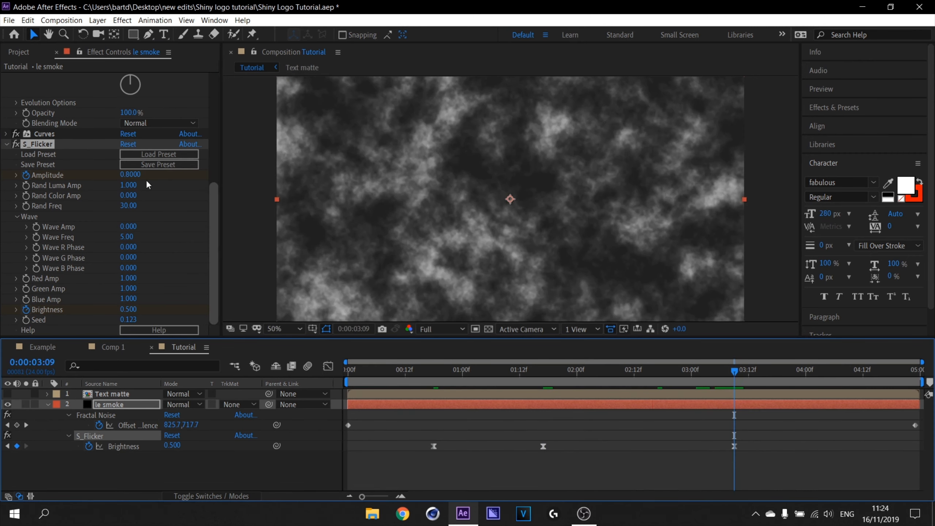
left_click(133, 175)
left_click(133, 175)
type("0.2")
key("Return")
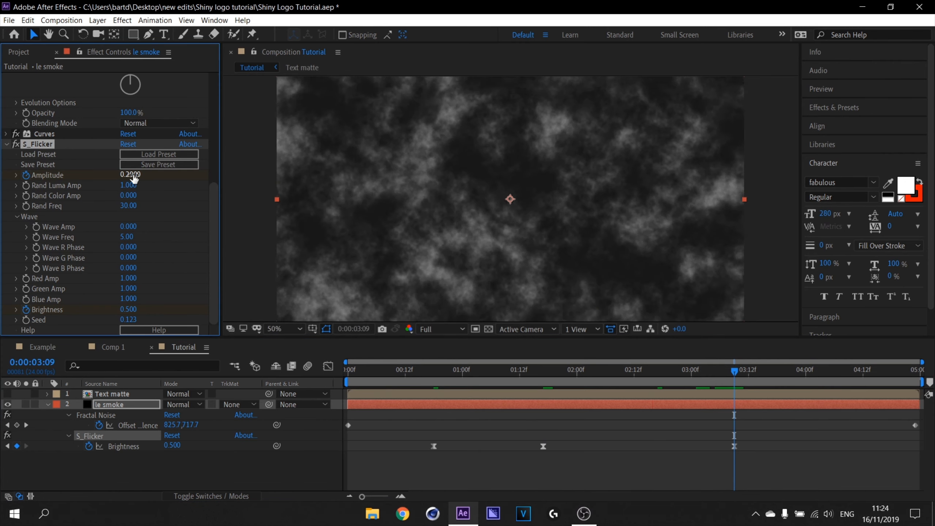
Step: Apply Easy Ease to the three Amplitude keyframes and stretch the middle keyframe's value graph handles outward on both sides
left_click(485, 402)
key("u")
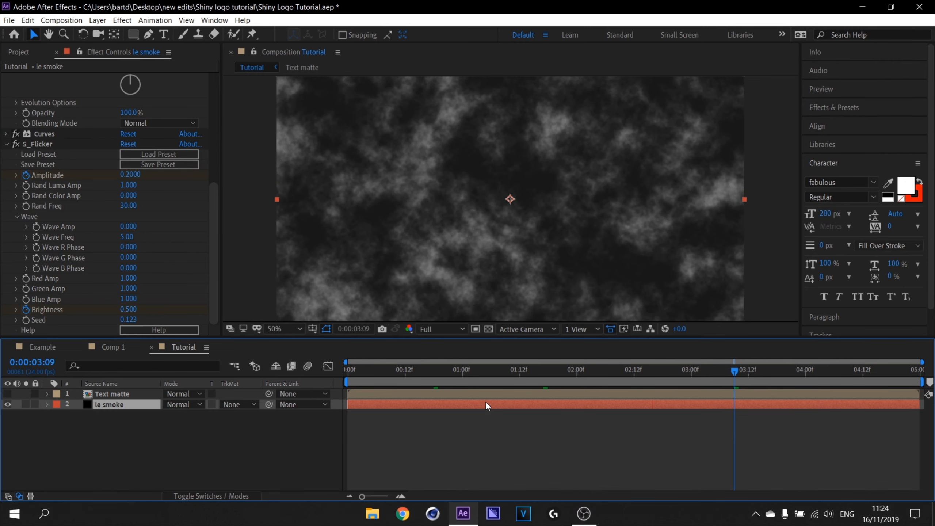
key("u")
left_click_drag(415, 446, 810, 450)
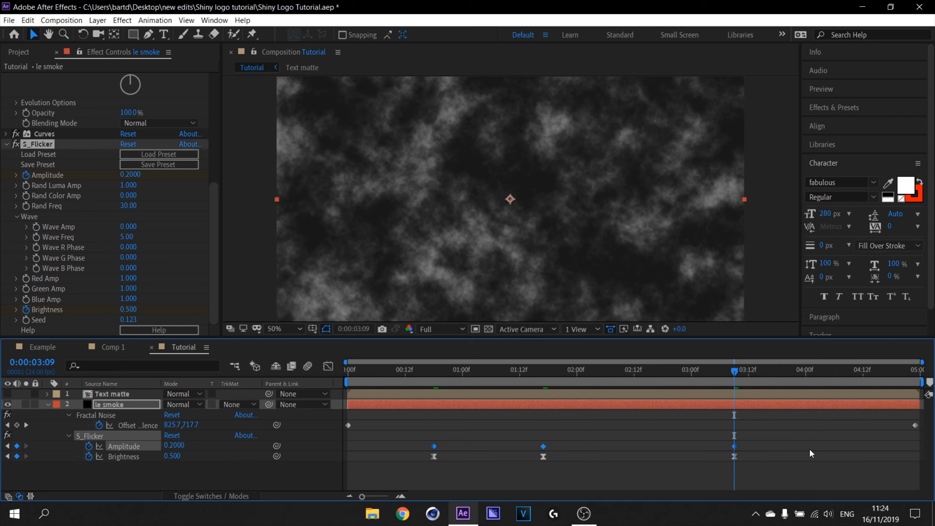
left_click(328, 365)
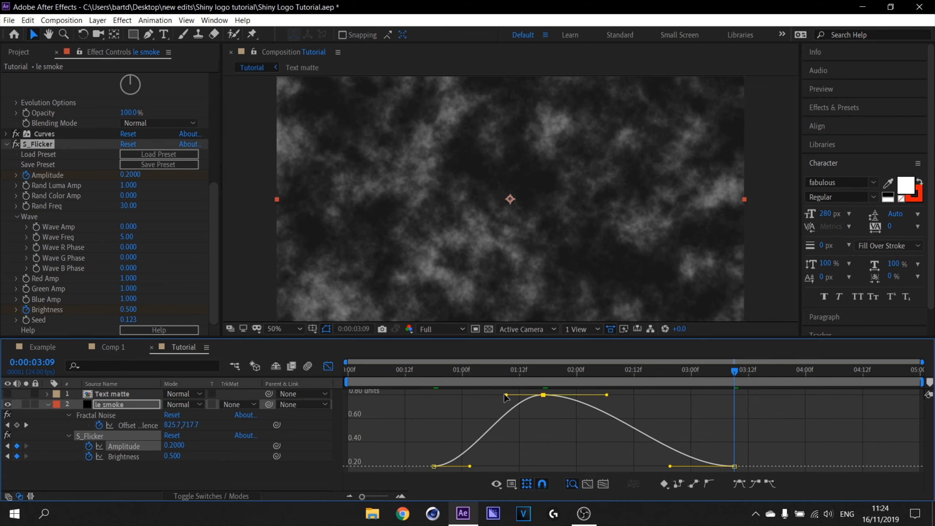
left_click_drag(507, 396, 461, 397)
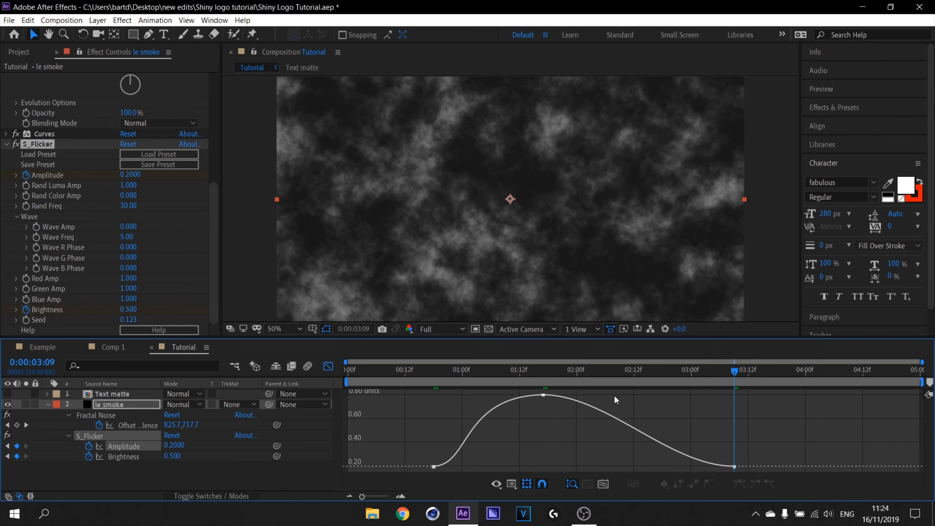
left_click_drag(607, 395, 701, 400)
Step: Preview the flickering smoke from the first frame and check the bright section around 0:00:01:12
left_click(442, 370)
left_click_drag(442, 372, 303, 377)
key("space")
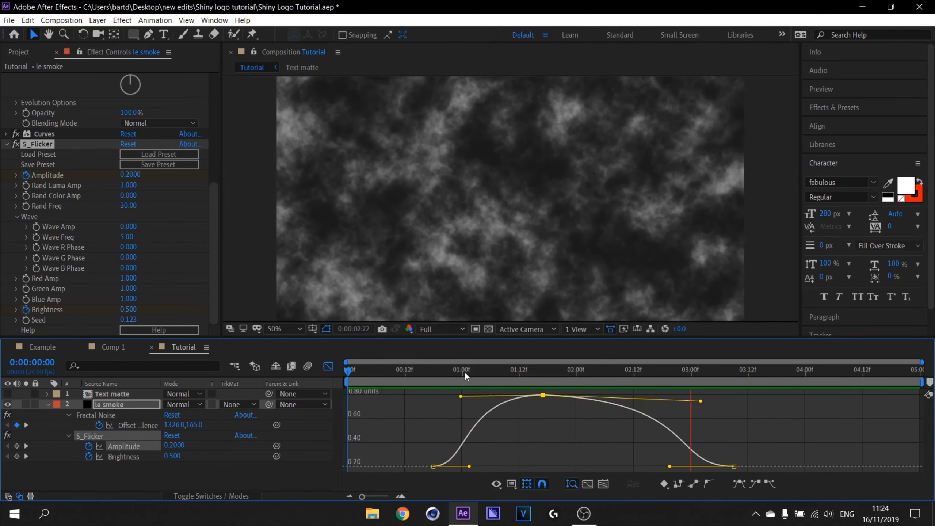
left_click_drag(506, 373, 519, 373)
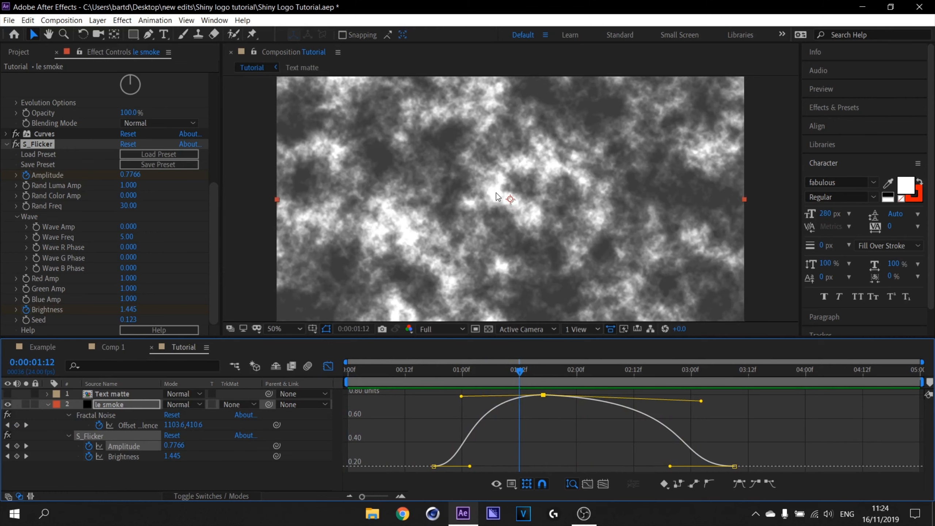
Step: Lower the Fractal Noise Brightness on le smoke to -31 and preview the smoke
left_click(49, 404)
scroll(73, 124, "up", 6)
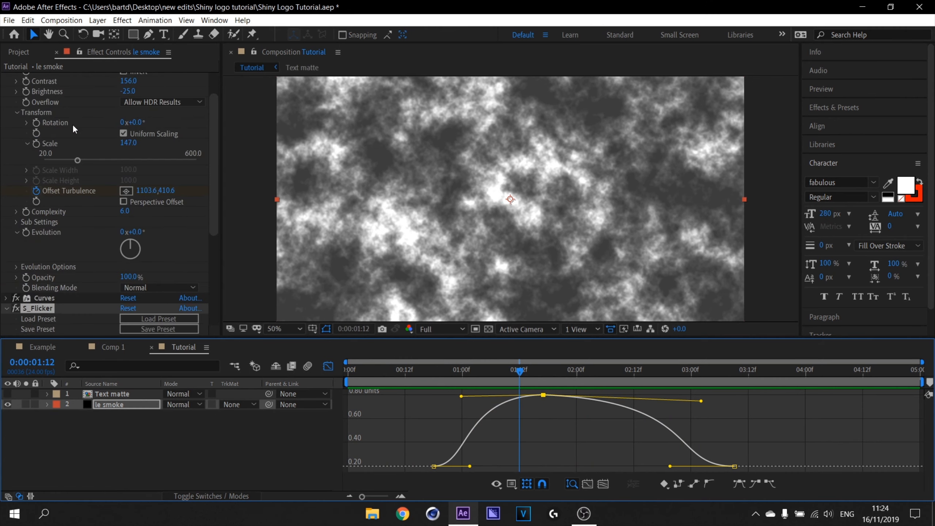
left_click(77, 128)
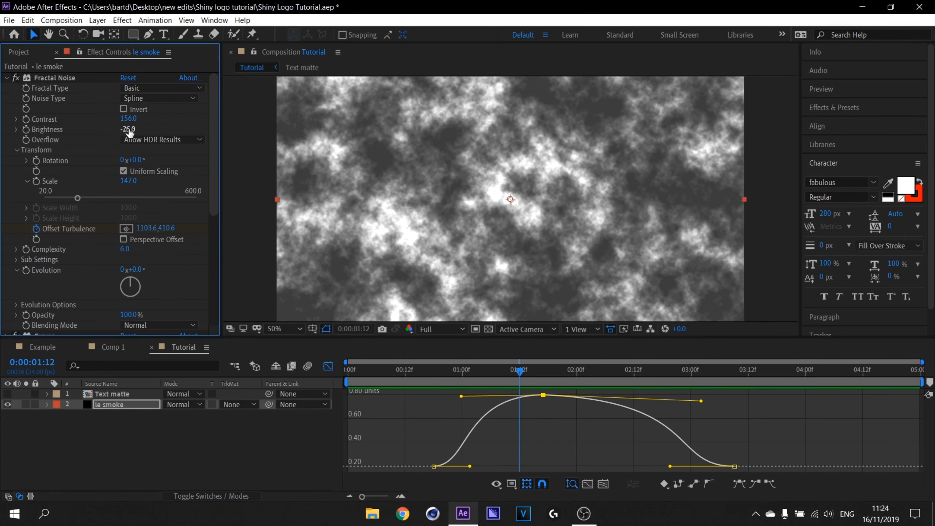
left_click_drag(127, 129, 125, 129)
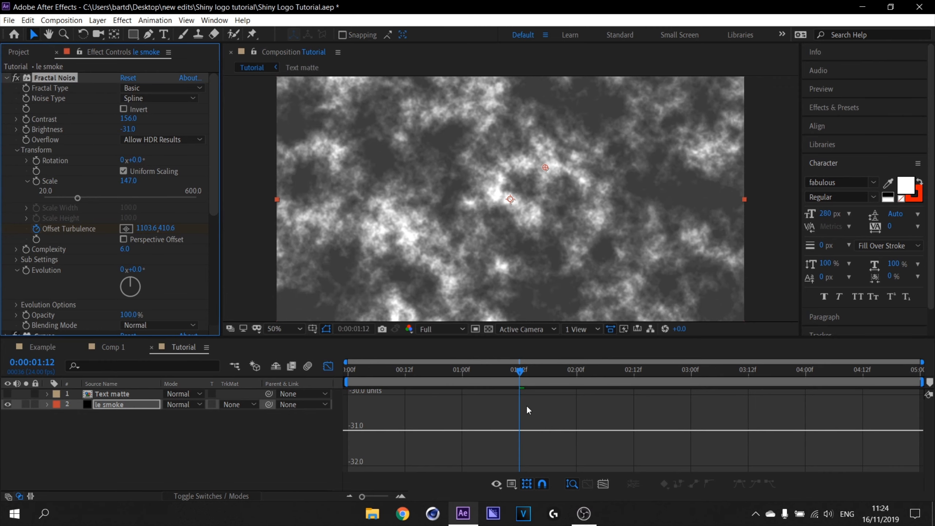
left_click(474, 374)
key("space")
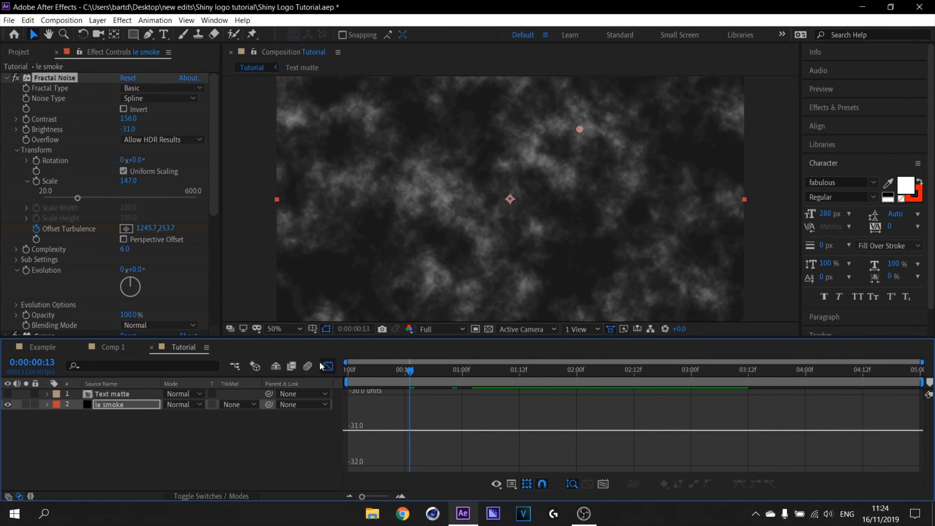
Step: Close the graph editor and set le smoke's track matte to Luma Matte "Text matte"
left_click(327, 366)
left_click(240, 404)
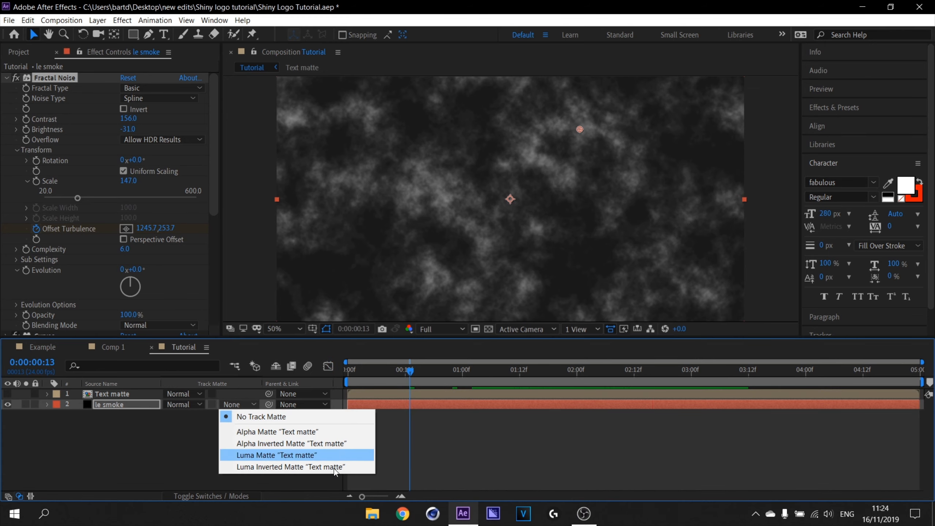
left_click(298, 456)
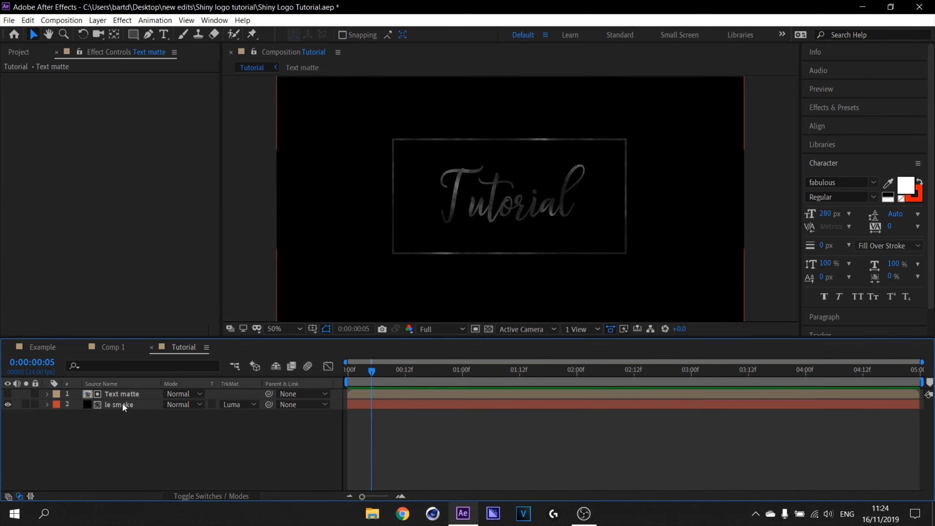
Step: Pre-compose the Text matte and le smoke layers into a new composition named "Text"
left_click(122, 403)
left_click(122, 395, "shift")
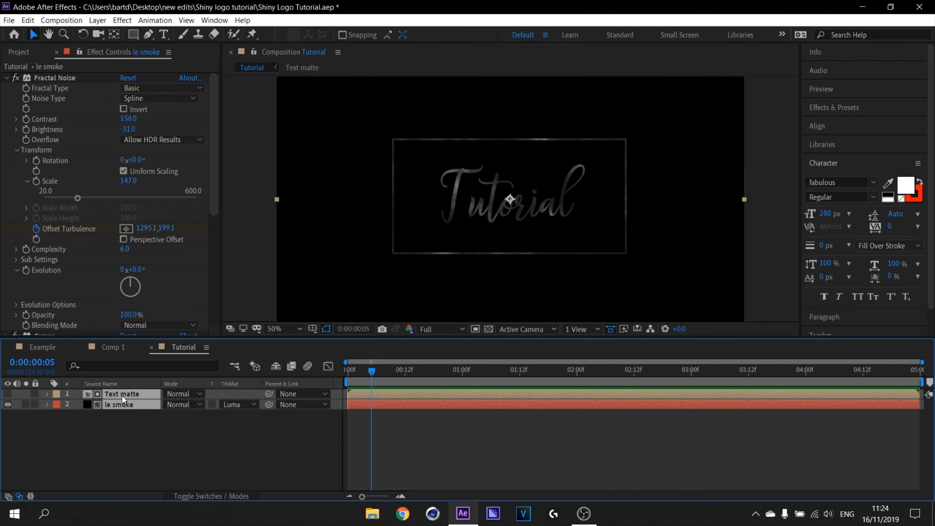
key("ctrl+shift+c")
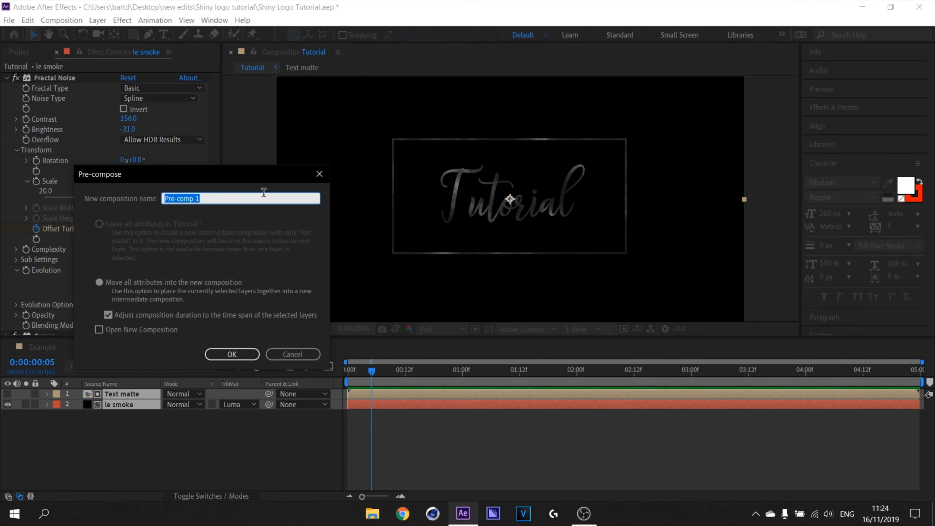
type("Text")
left_click(233, 354)
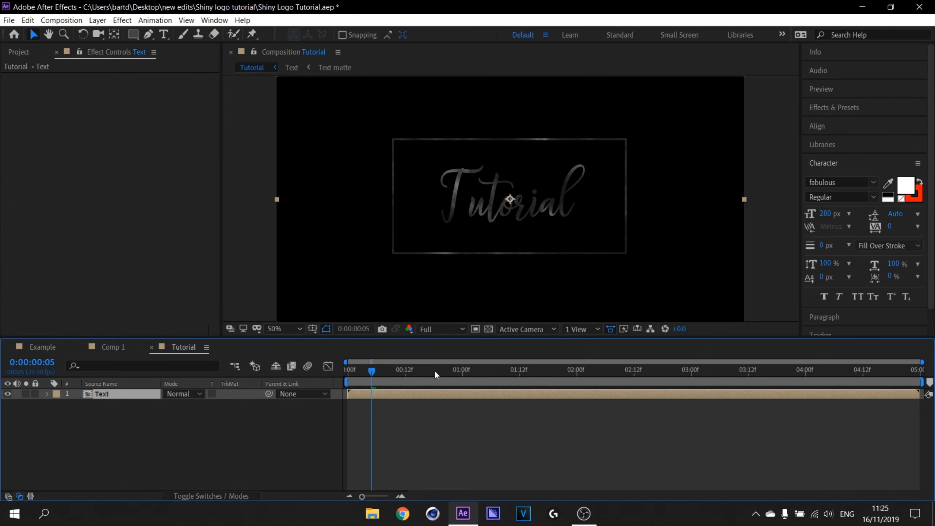
Step: Apply the Glow effect to the Text layer with the current time at 0:00:01:10
left_click_drag(434, 370, 509, 372)
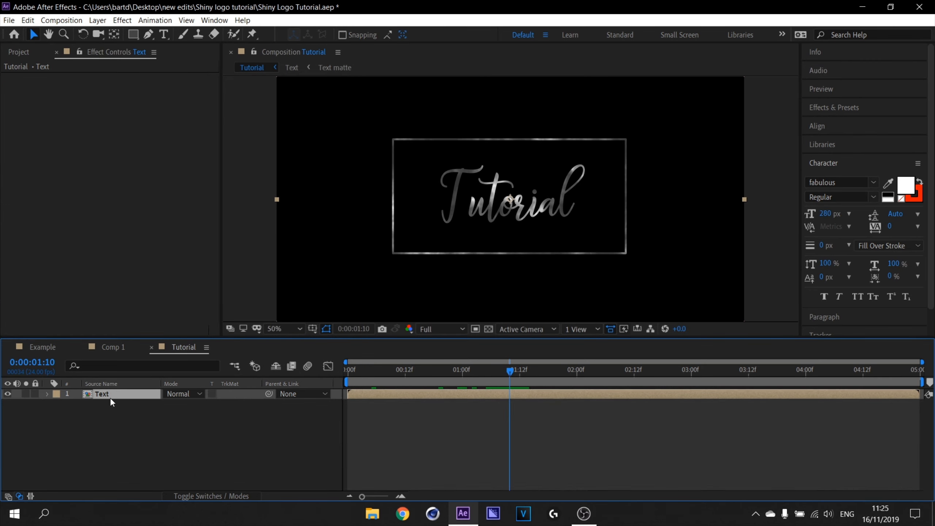
key("ctrl+space")
type("glow")
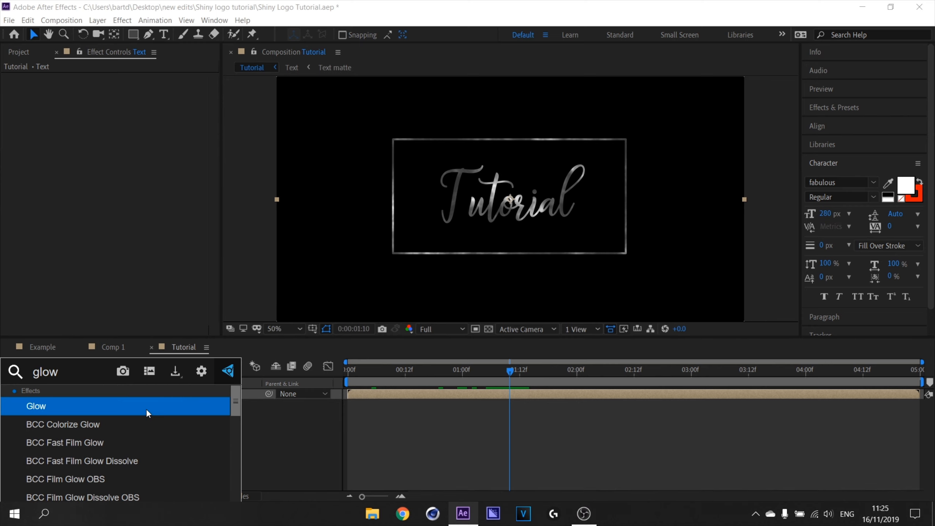
left_click(146, 407)
Step: Set the Glow effect's Threshold to 66.3%, Radius to 17 and Intensity to 0.8
scroll(527, 216, "up", 4)
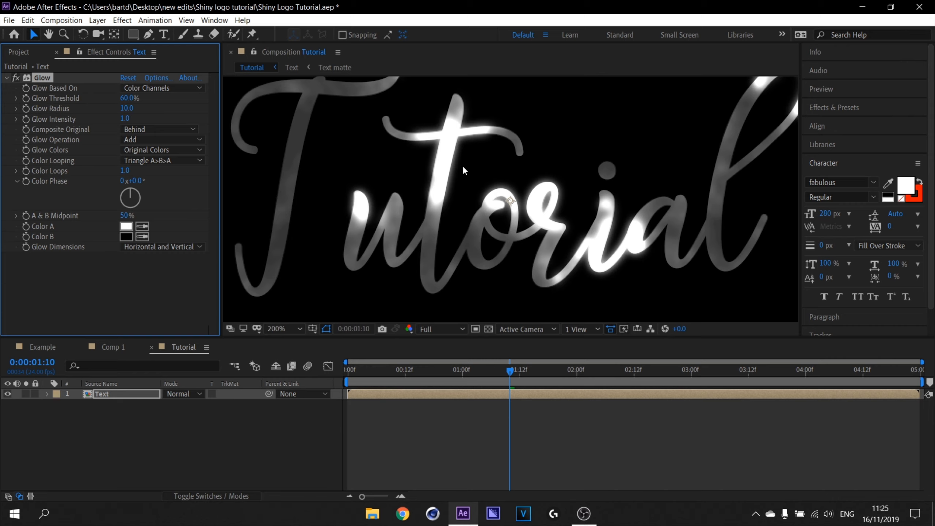
mouse_move(129, 98)
left_mouse_down()
mouse_move(200, 101)
mouse_move(107, 110)
mouse_move(120, 109)
mouse_move(112, 118)
mouse_move(134, 108)
left_mouse_up()
scroll(608, 198, "down", 3)
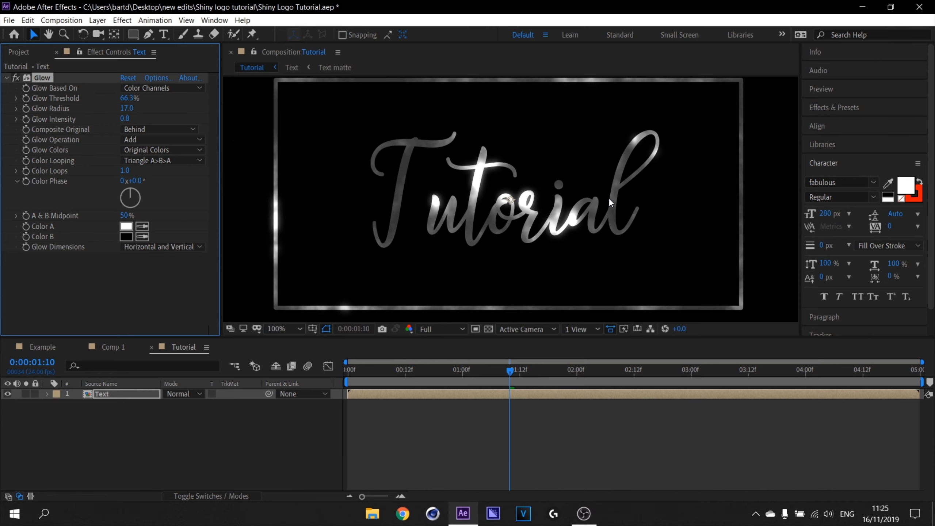
scroll(610, 199, "up", 1)
left_click(138, 392)
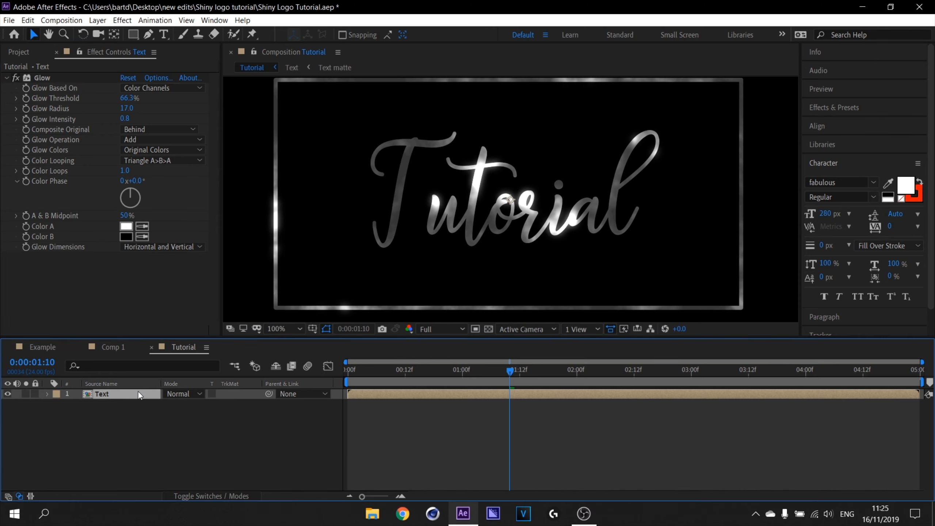
key("ctrl+space")
type("s glo")
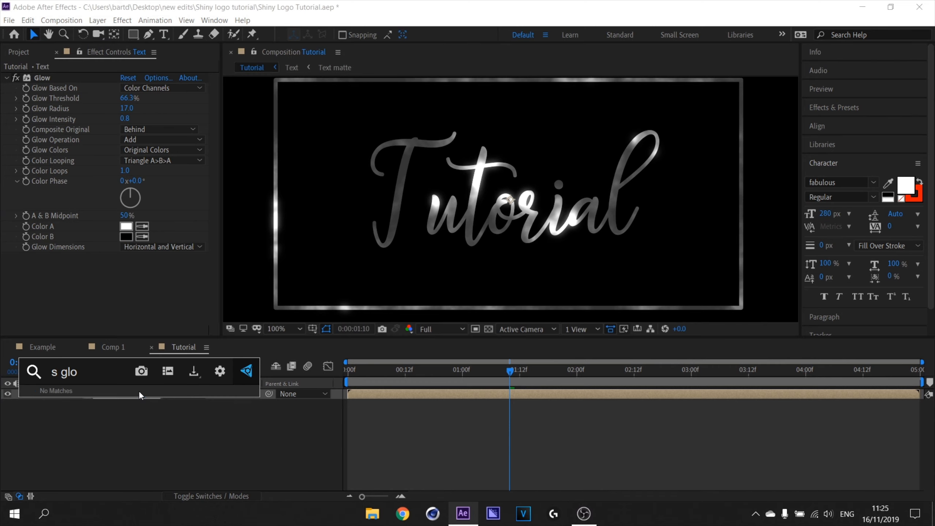
key("BackSpace")
key("BackSpace")
key("BackSpace")
key("BackSpace")
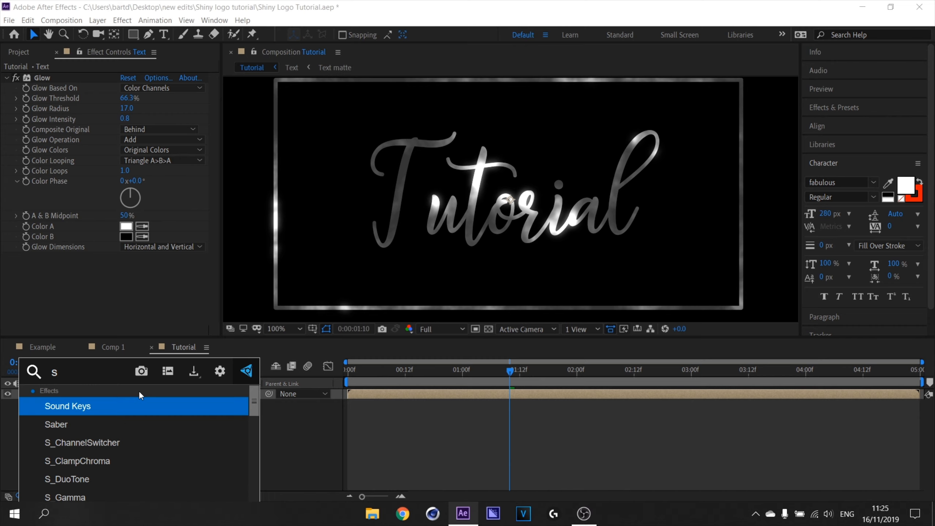
key("BackSpace")
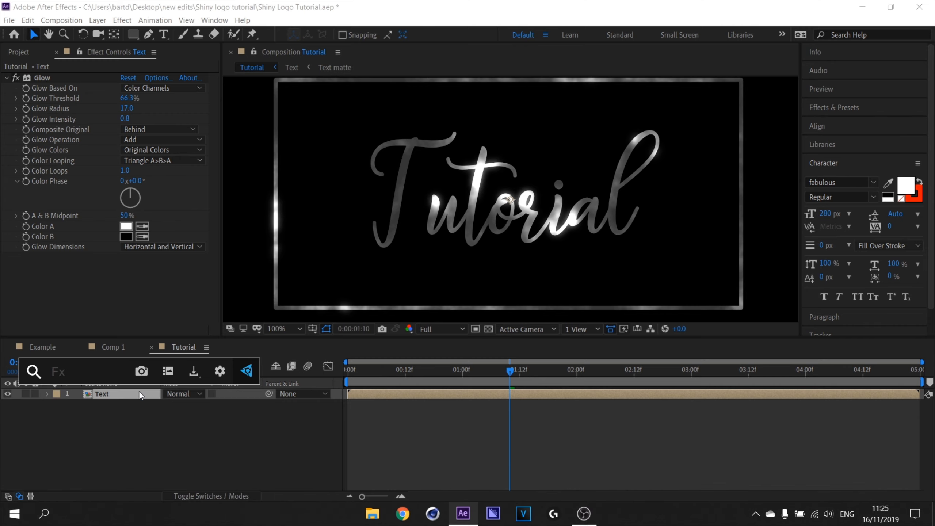
type("glow")
key("Return")
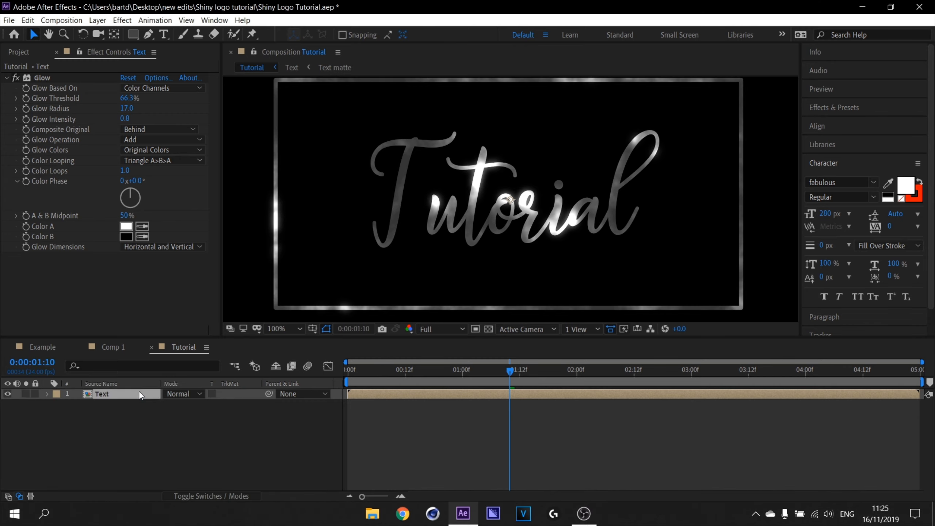
left_click(44, 162)
key("Delete")
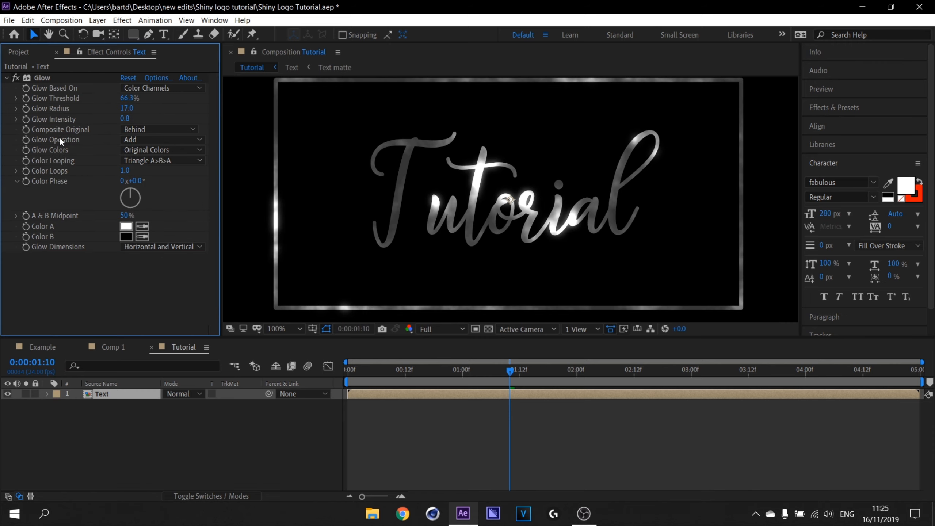
Step: Try duplicating the Glow effect on the Text layer, with the copy's Glow Radius at 100 and Glow Intensity at 1.0
left_click(43, 77)
key("ctrl+d")
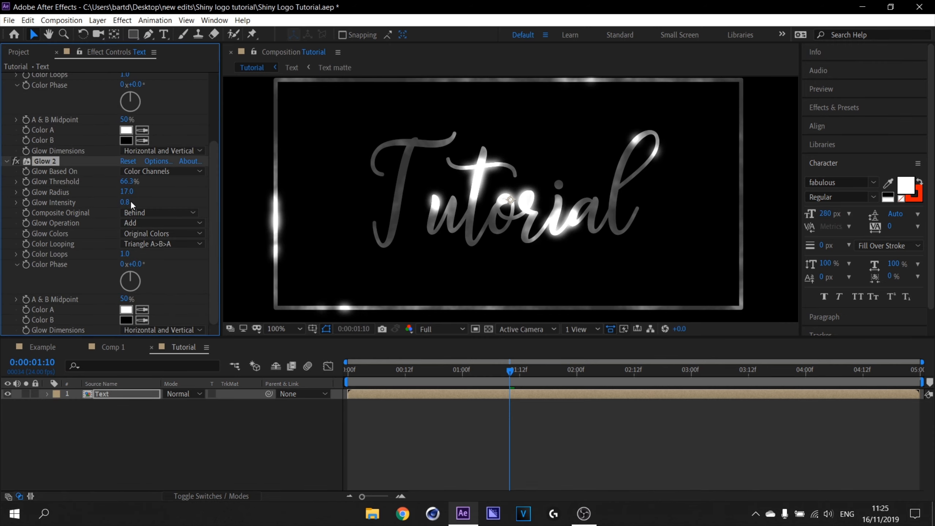
left_click_drag(124, 192, 252, 193)
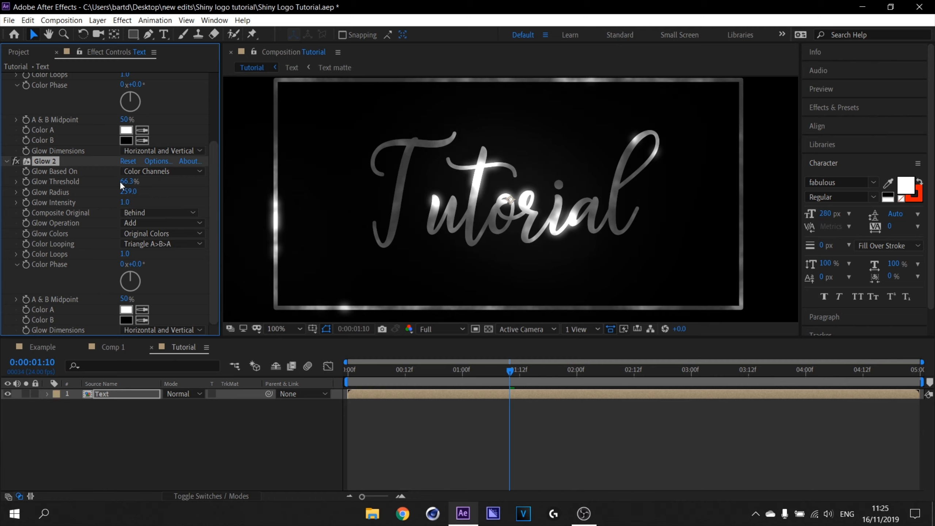
left_click_drag(124, 192, 54, 195)
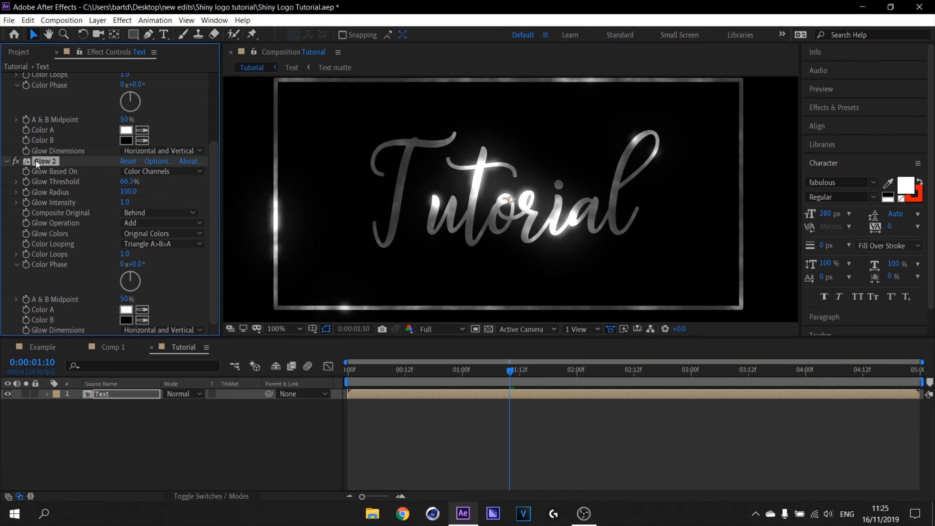
Step: Try stacking two more Glow duplicates with Glow Radius values of 318 and 841
key("ctrl+d")
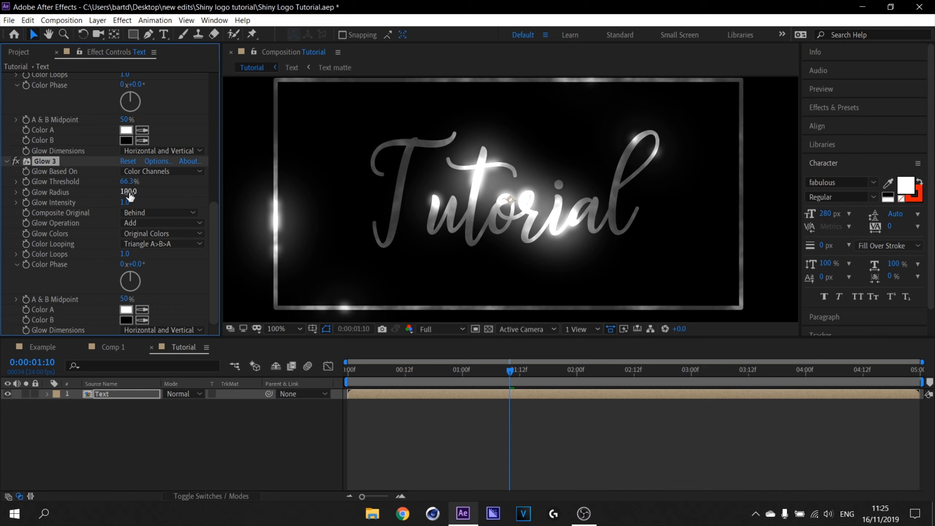
left_click_drag(129, 191, 256, 191)
key("ctrl+d")
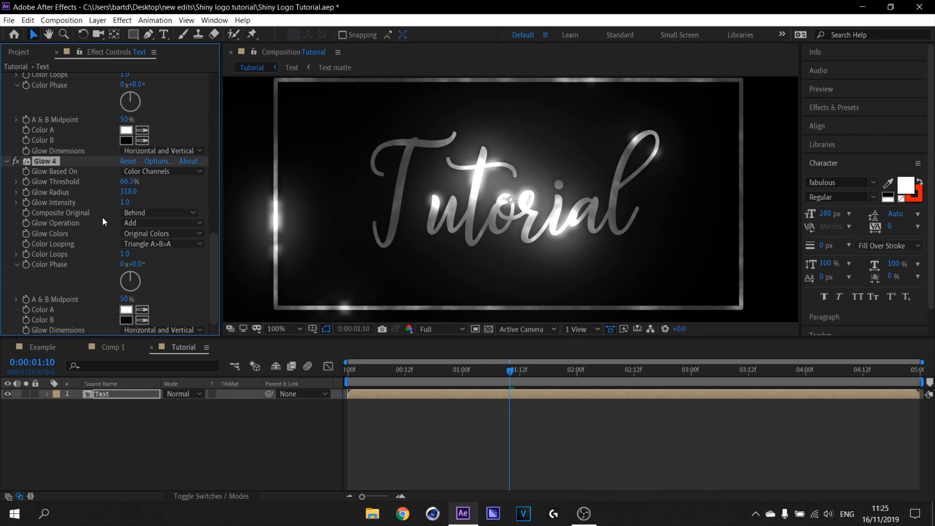
left_click_drag(128, 192, 439, 199)
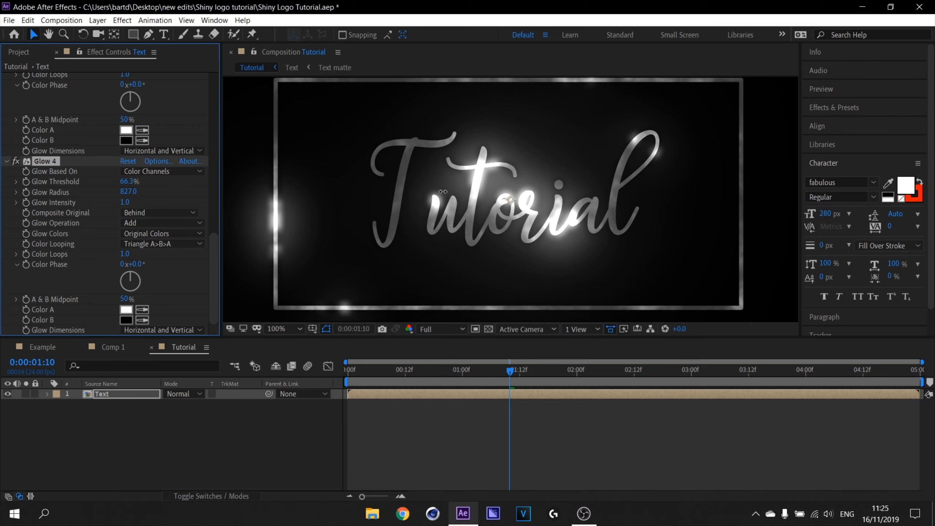
scroll(439, 199, "down", 1)
scroll(438, 199, "up", 6)
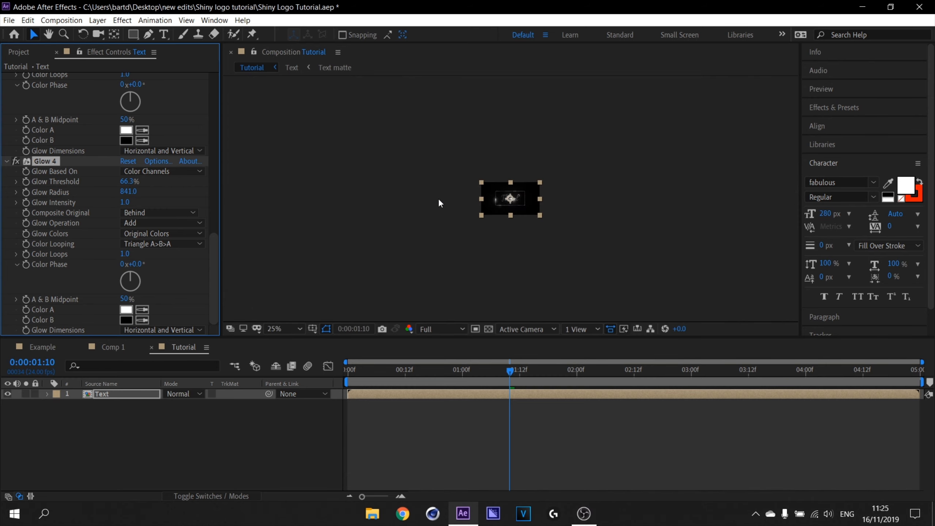
Step: Delete Glow 4, Glow 3 and Glow 2 from the Text layer, keeping the original Glow
key("Delete")
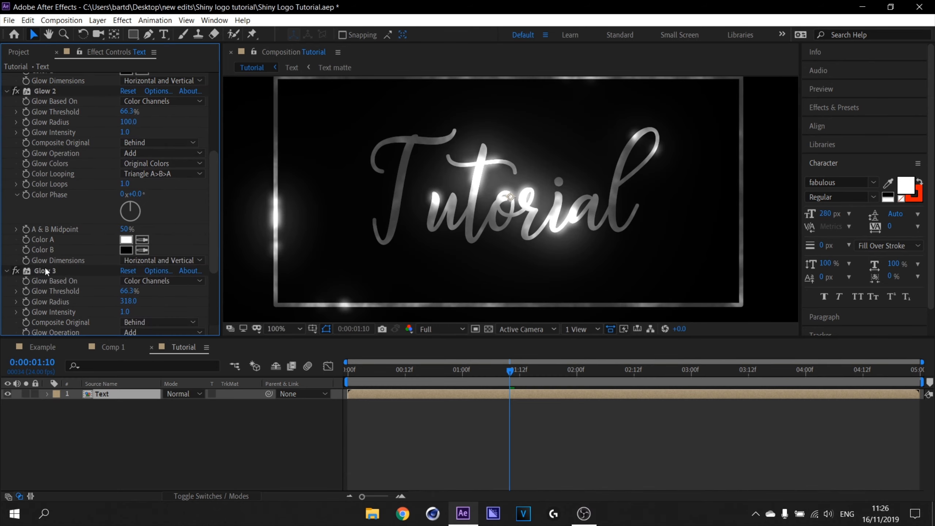
left_click(45, 267)
key("Delete")
left_click(37, 163)
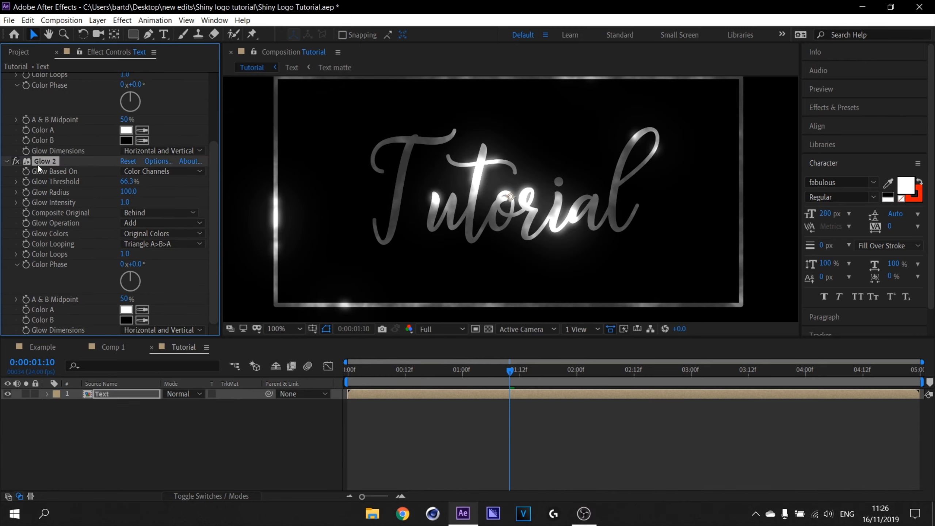
key("Delete")
Step: Apply BCC Fast Film Glow to the Text layer and set its Glow Radius to 20 and Glow Intensity to 67
key("ctrl+space")
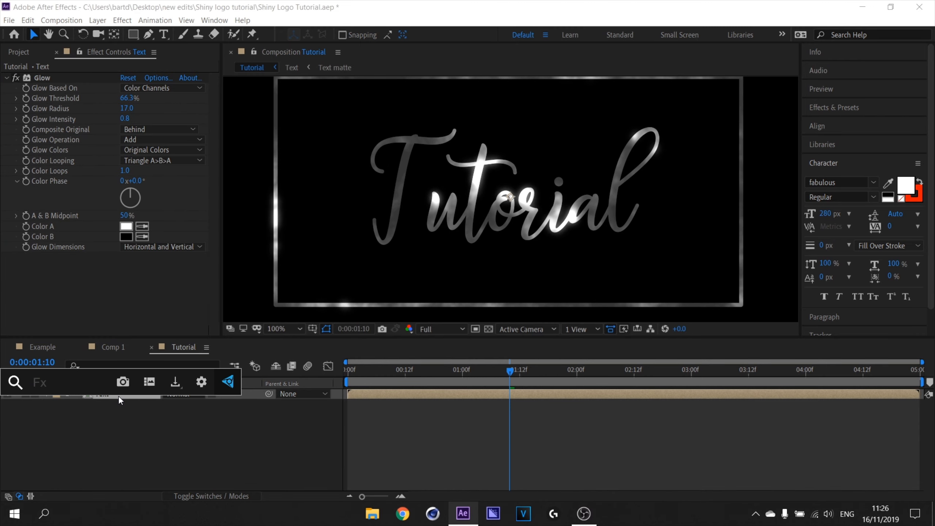
type("bcc fast")
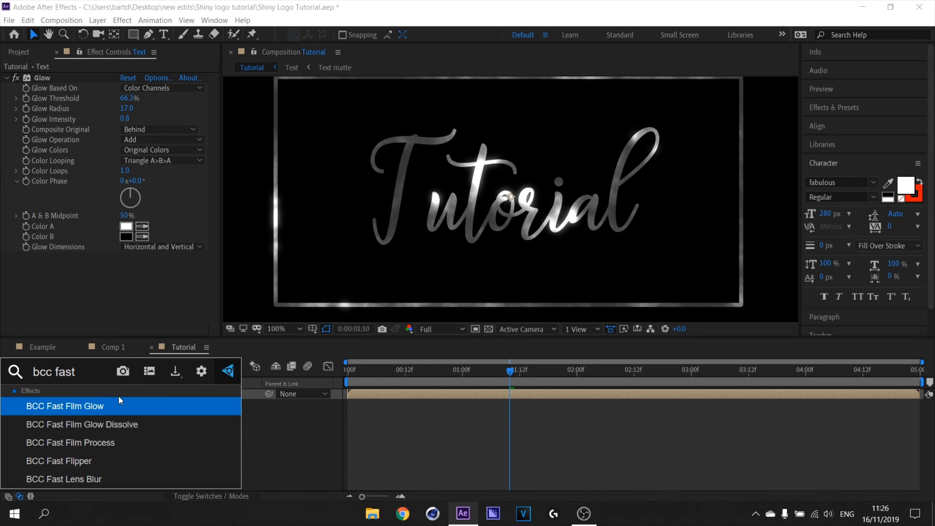
left_click(148, 410)
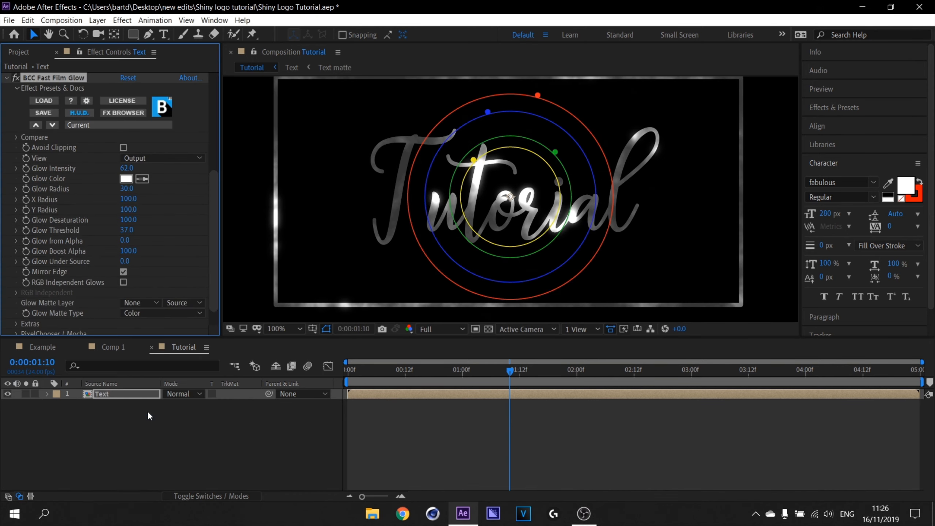
scroll(482, 217, "up", 1)
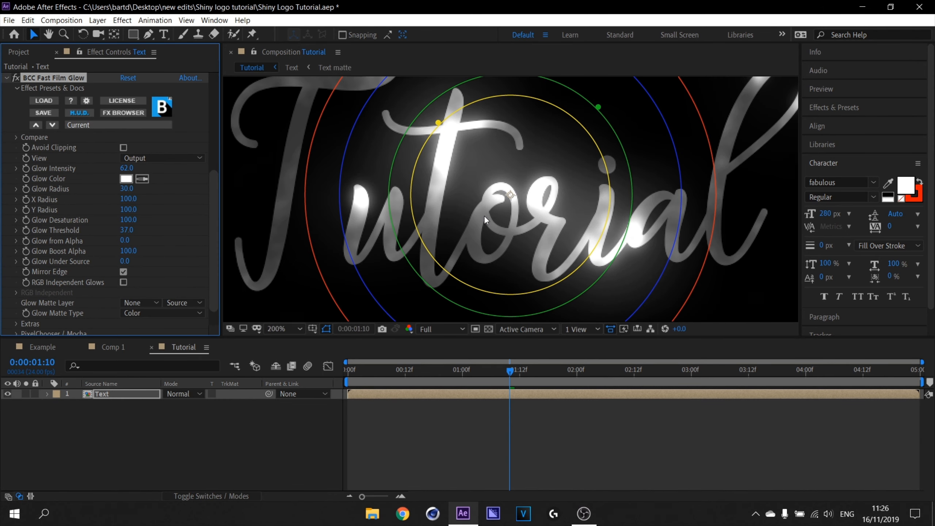
scroll(483, 218, "down", 2)
scroll(483, 217, "up", 1)
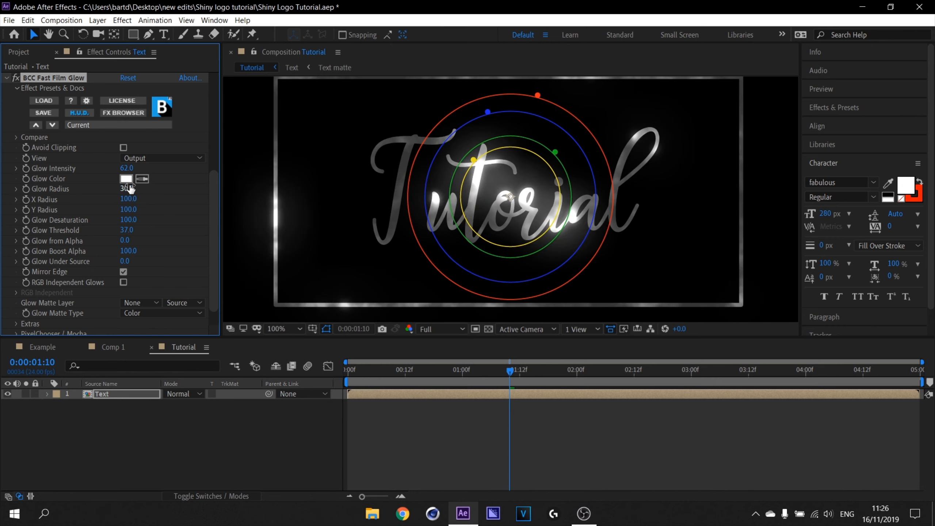
left_click_drag(127, 189, 129, 169)
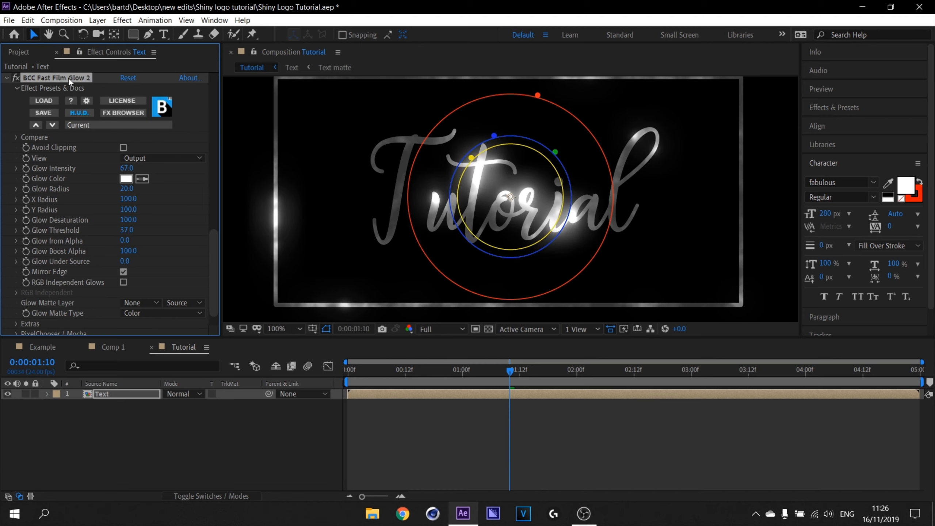
Step: Duplicate BCC Fast Film Glow twice, giving the first copy a Glow Radius of 63 and the second copy 162
key("ctrl+d")
scroll(106, 262, "up", 2)
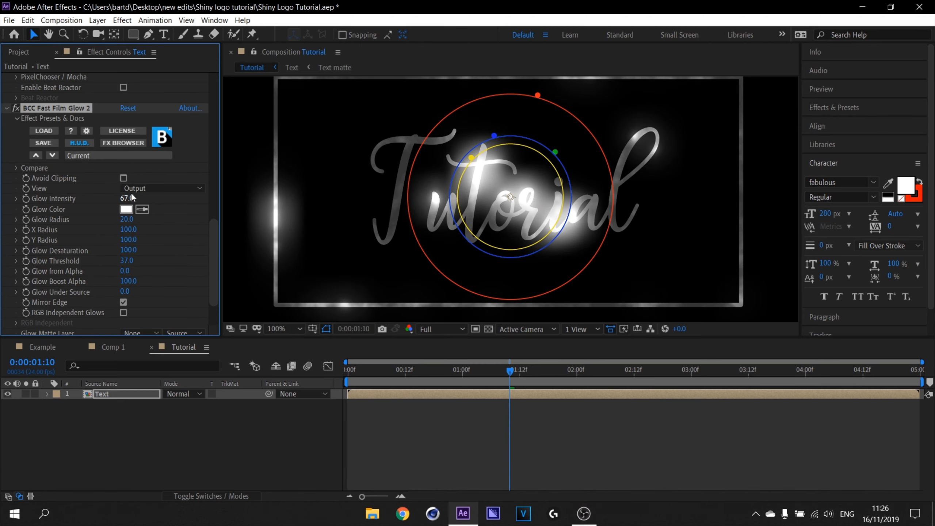
left_click_drag(124, 221, 147, 218)
scroll(363, 201, "up", 1)
scroll(363, 199, "down", 1)
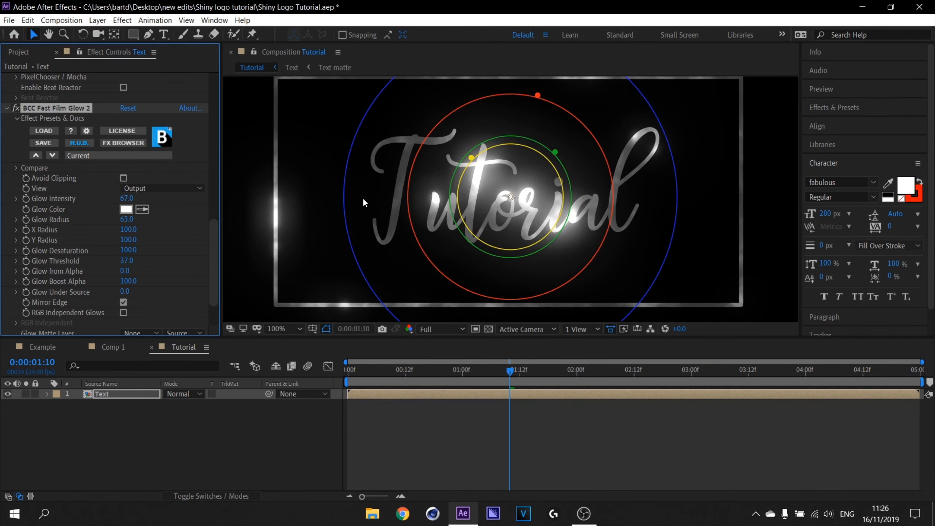
scroll(83, 200, "down", 2)
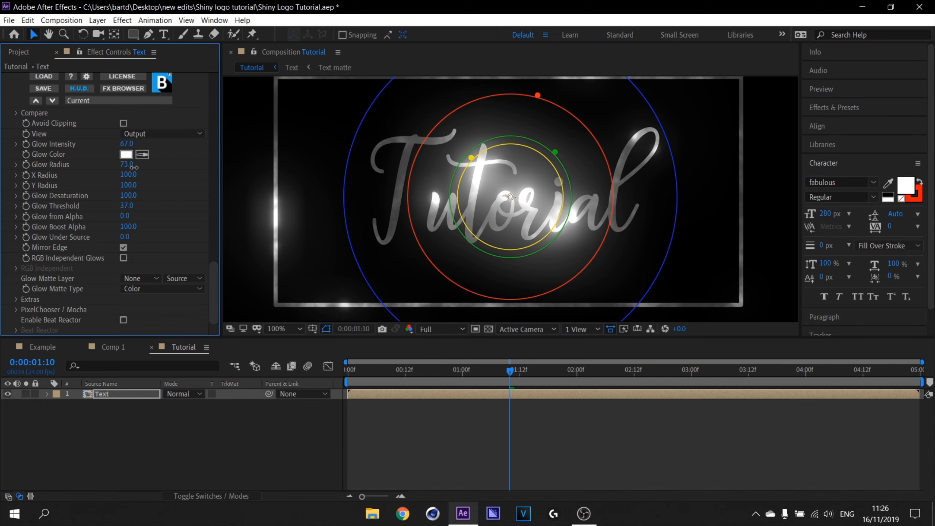
left_click_drag(127, 165, 183, 167)
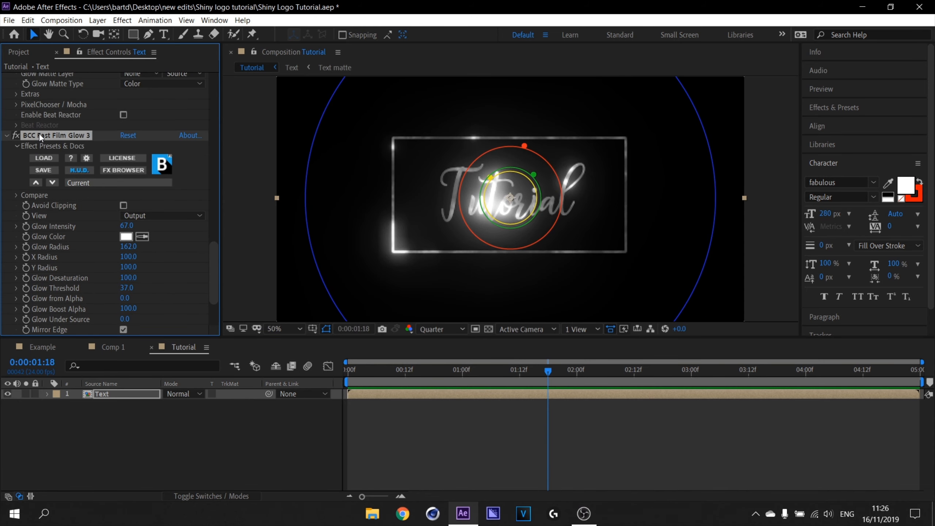
Step: Add a fourth BCC Fast Film Glow copy with Glow Radius 248 and Glow Intensity 132, checking it at 0:00:01:11
scroll(39, 133, "down", 1)
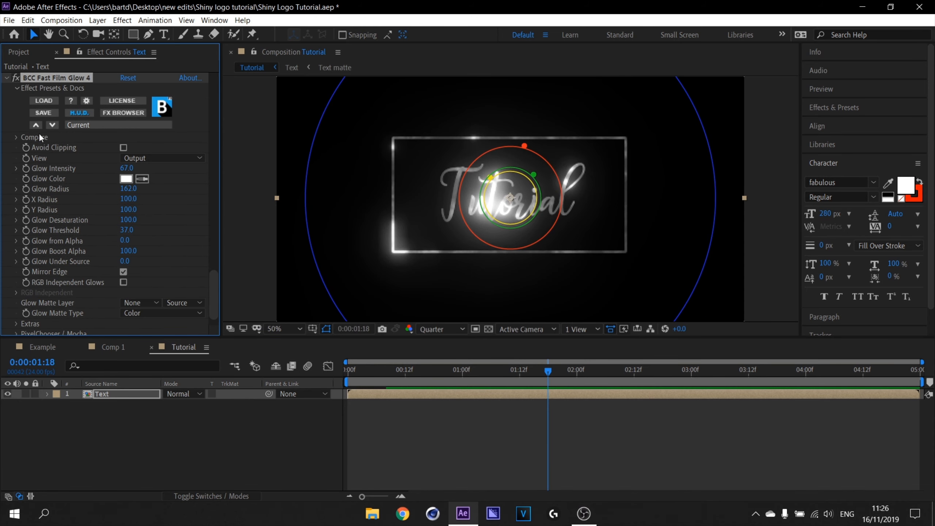
left_click_drag(128, 188, 139, 201)
left_click(128, 189)
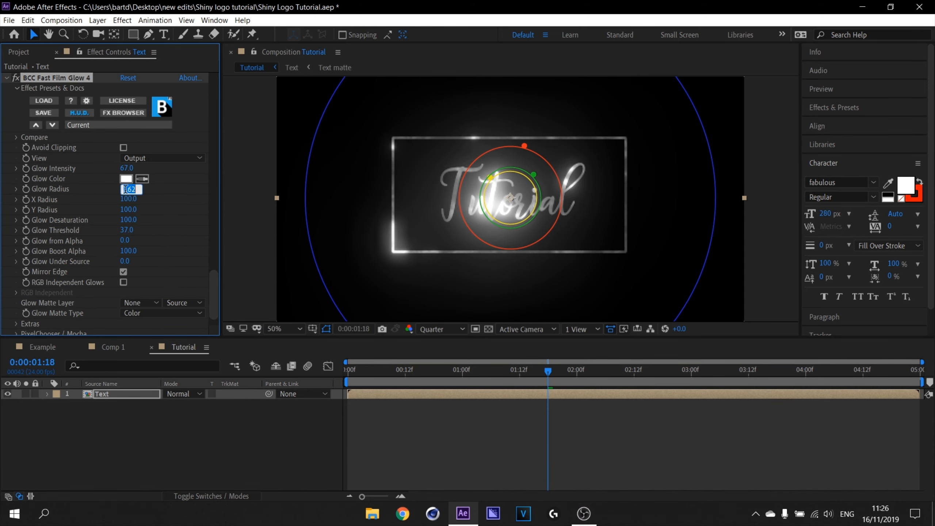
left_click(156, 200)
left_click(55, 77)
left_click_drag(548, 371, 516, 371)
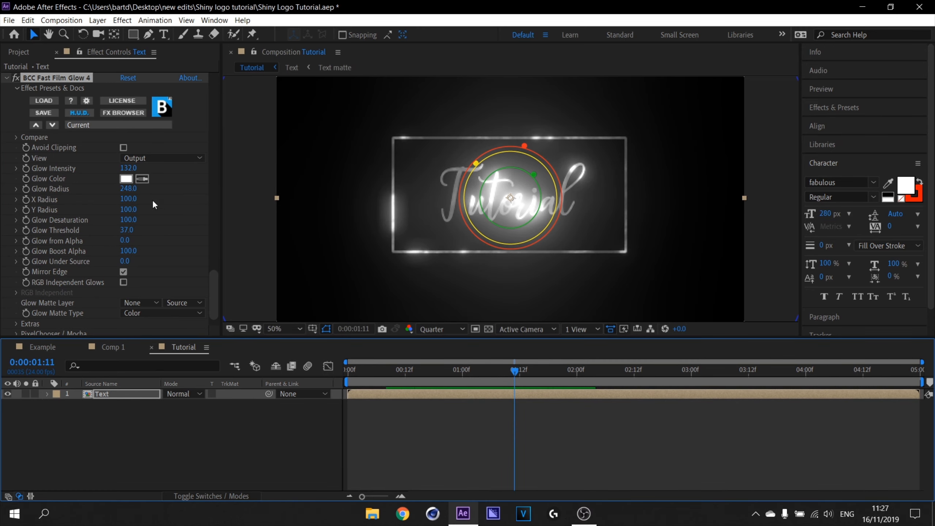
Step: Review the stacked glow effects on the Text layer and preview the animation from 0:00:00:10
scroll(94, 170, "down", 3)
scroll(67, 134, "up", 2)
scroll(67, 136, "up", 2)
left_click_drag(123, 202, 86, 202)
scroll(77, 172, "down", 6)
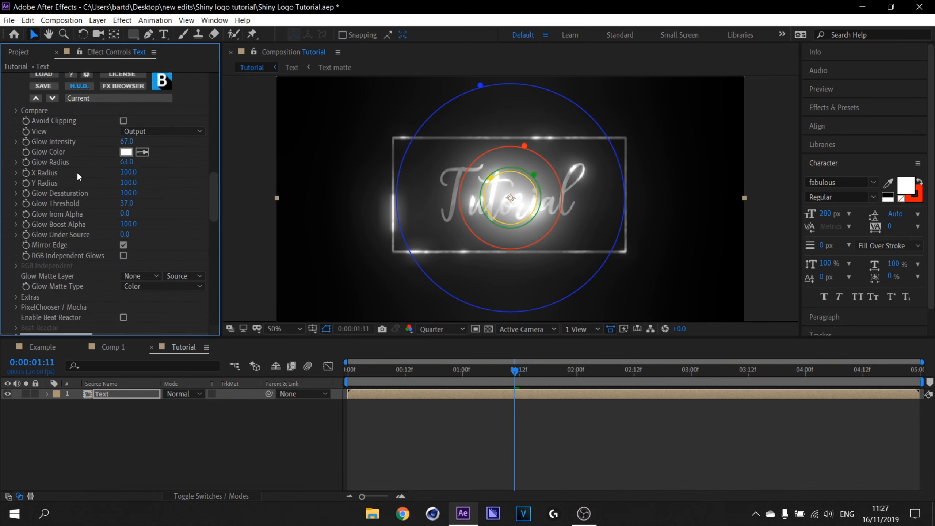
scroll(77, 171, "up", 1)
left_click(51, 79)
key("Delete")
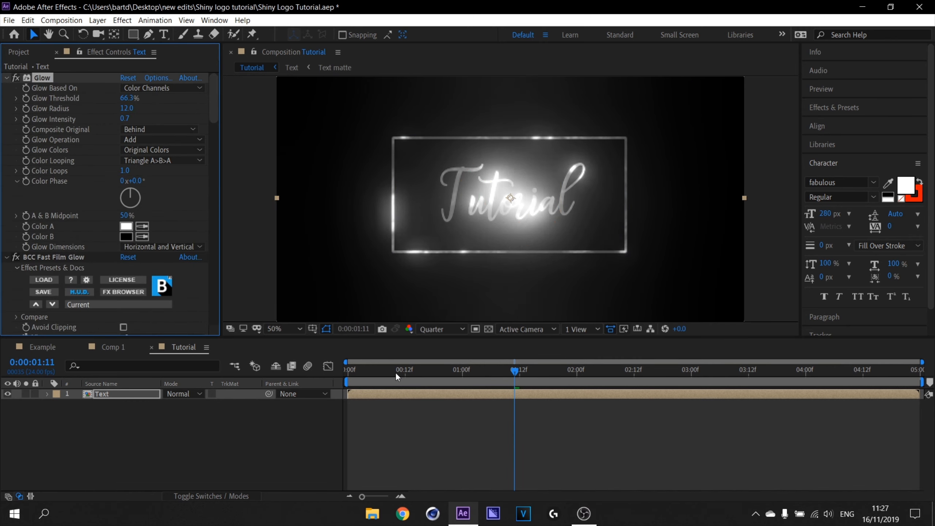
left_click(396, 372)
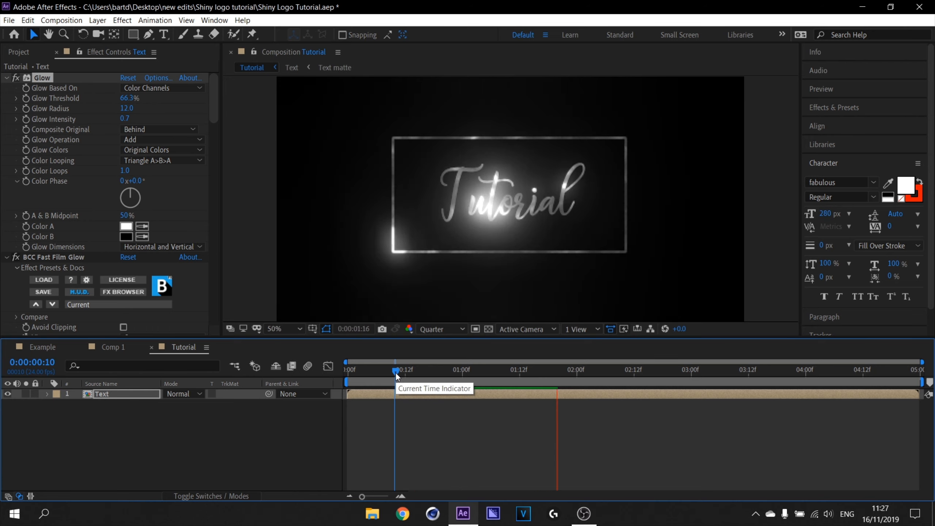
key("space")
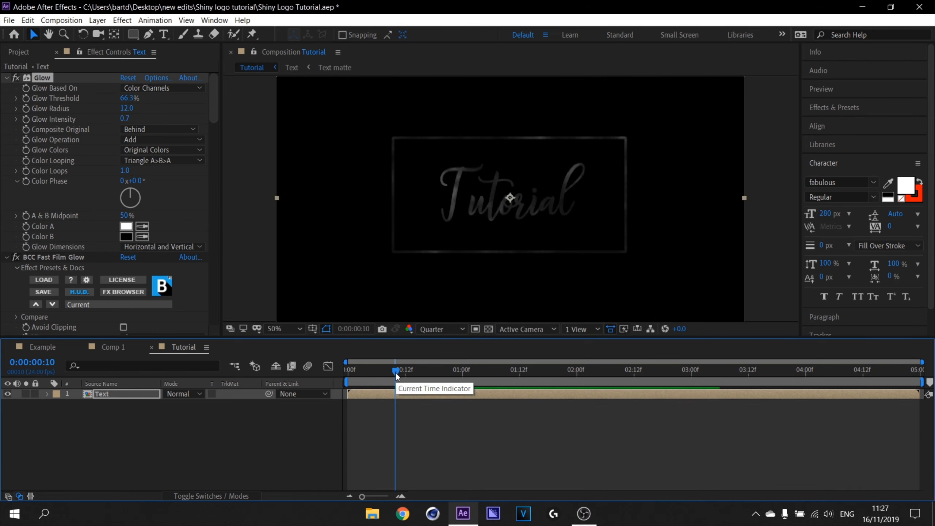
key("space")
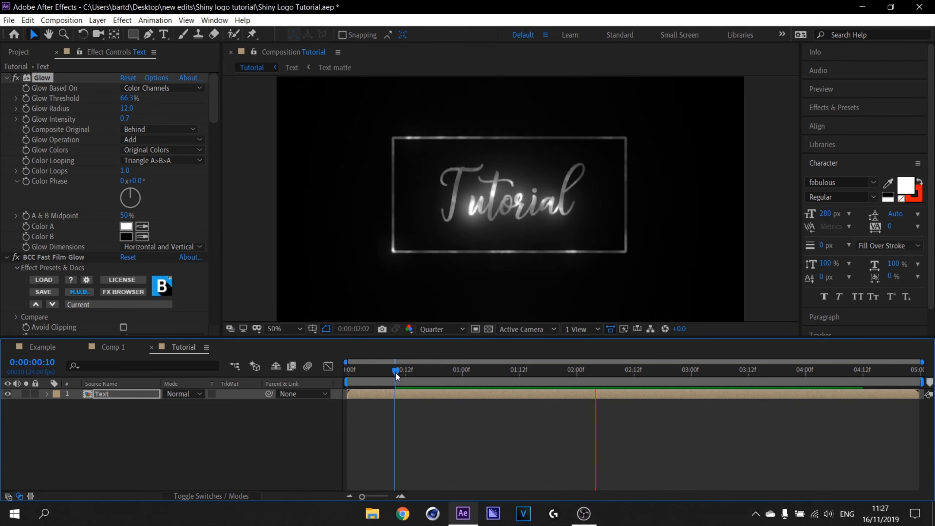
Step: Save the project at the first frame and collapse all glow effects on the Text layer
left_click_drag(396, 372, 348, 373)
key("ctrl+s")
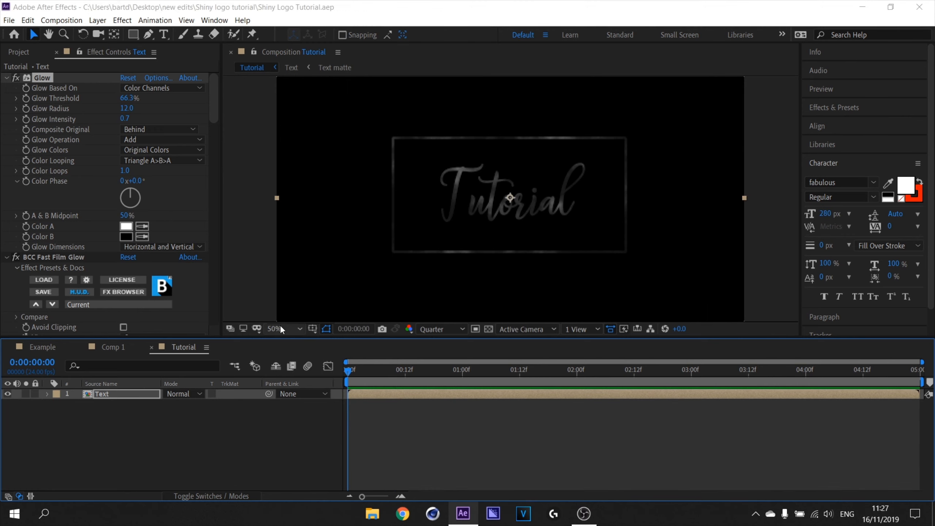
left_click(280, 326)
left_click(291, 118)
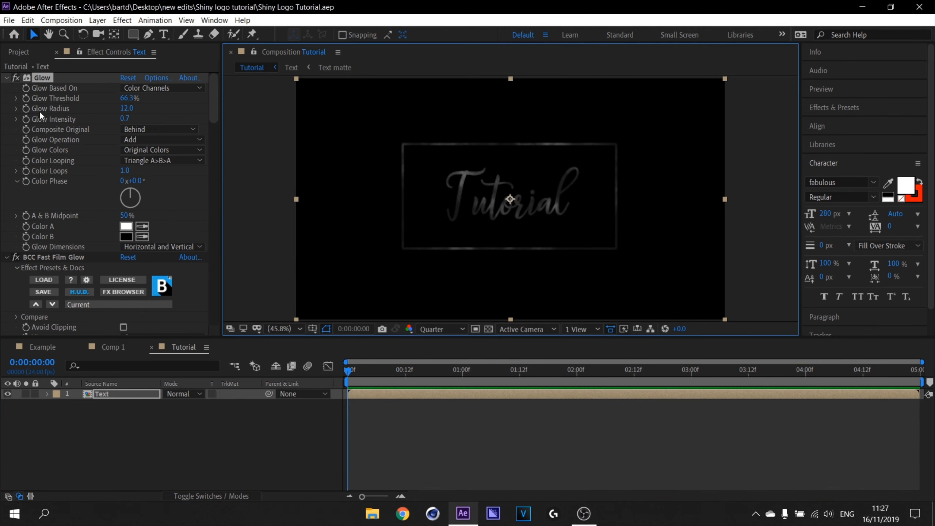
left_click(6, 79)
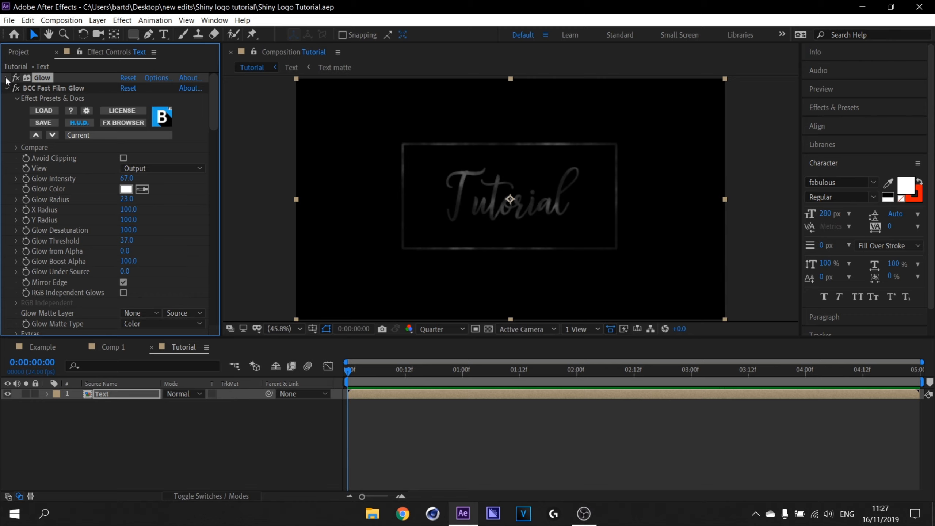
left_click(6, 89)
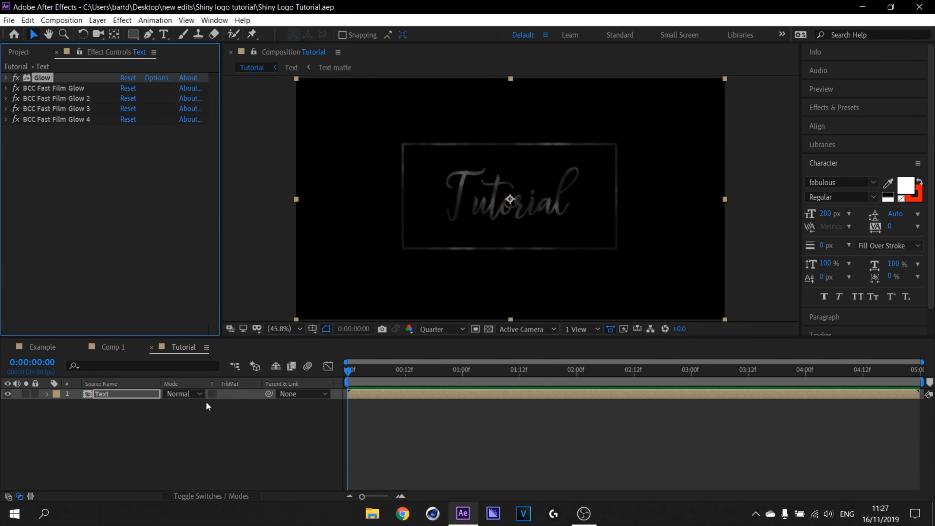
Step: Place Floor_Texture.jpg beneath the Text layer and create a camera, moving it to the end of the layer stack
left_click_drag(63, 244, 120, 419)
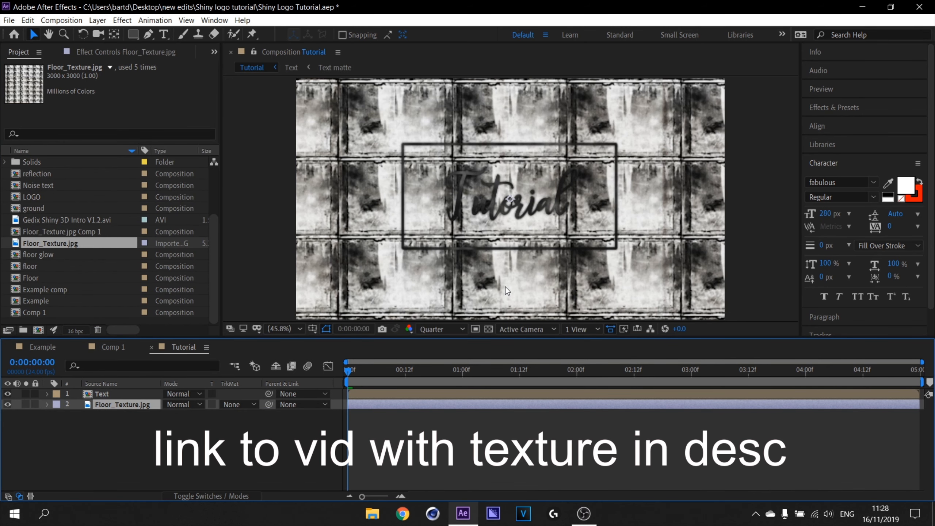
right_click(127, 419)
right_click(126, 439)
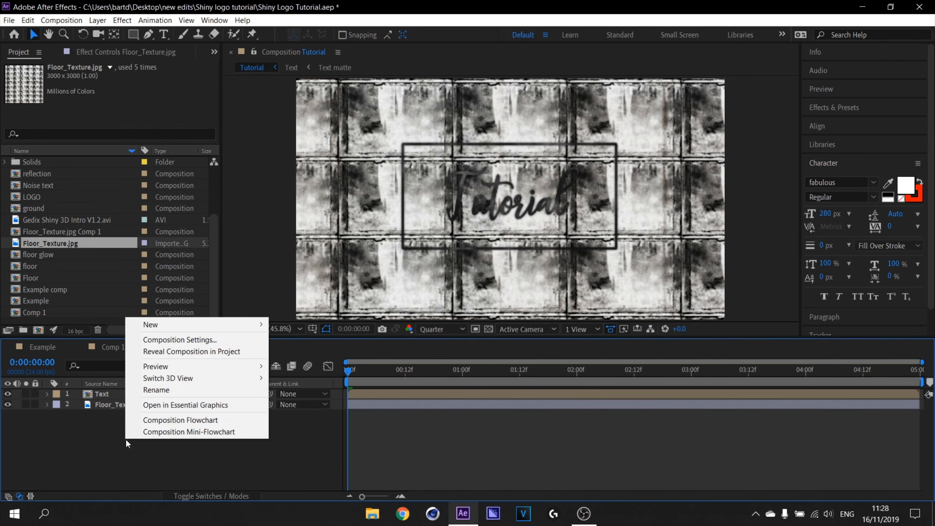
mouse_move(216, 324)
left_click(330, 378)
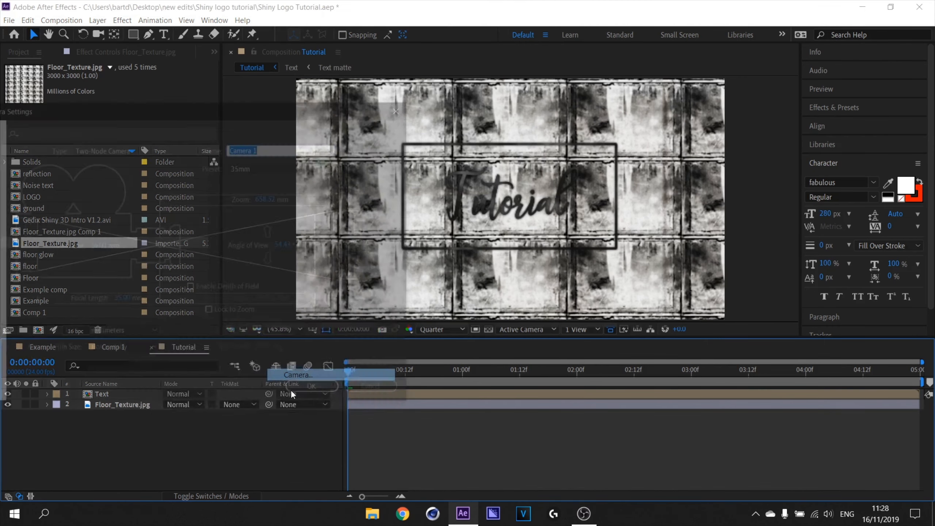
left_click(305, 392)
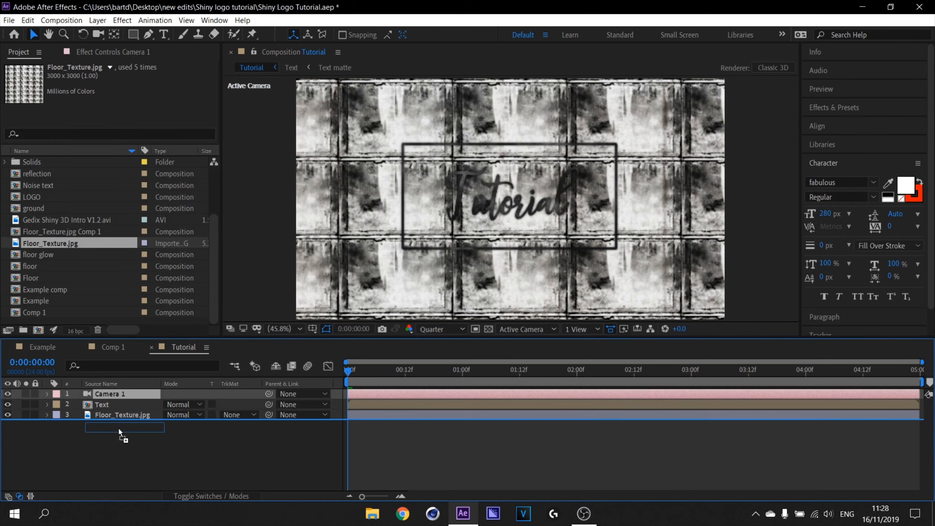
left_click(127, 413)
left_click(143, 431)
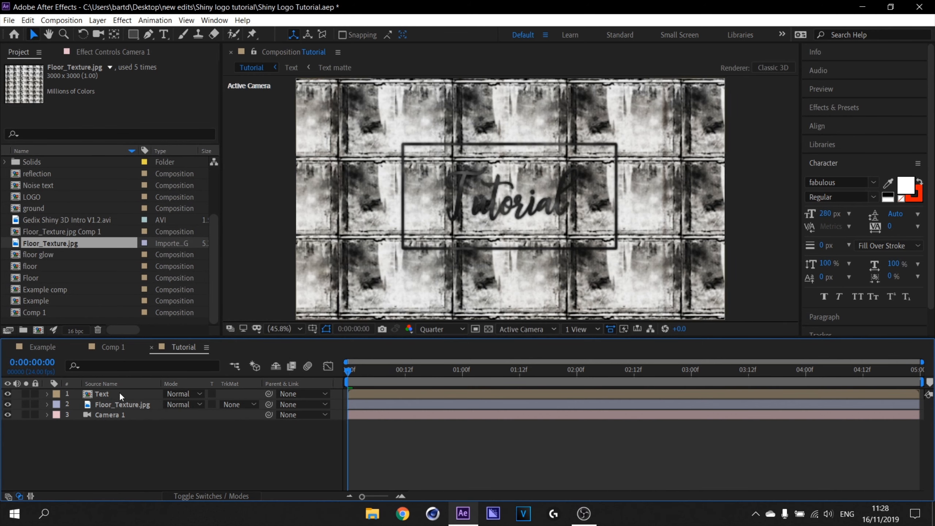
Step: Make the Text and Floor_Texture.jpg layers 3D
left_click(119, 392)
left_click(220, 494)
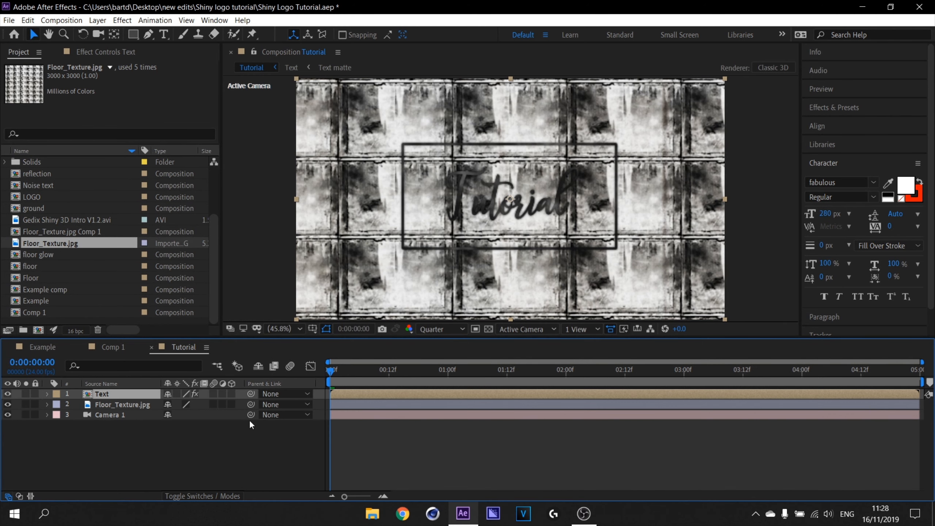
left_click(231, 397)
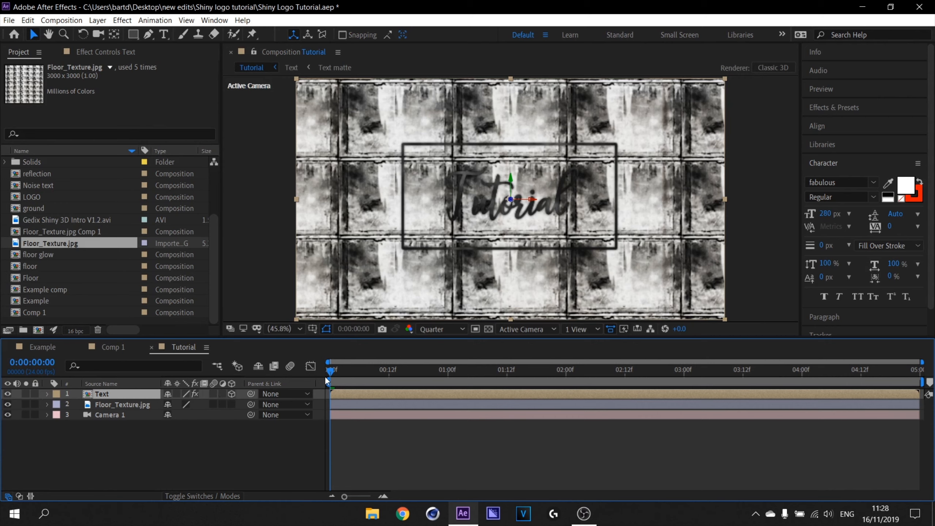
left_click(118, 403)
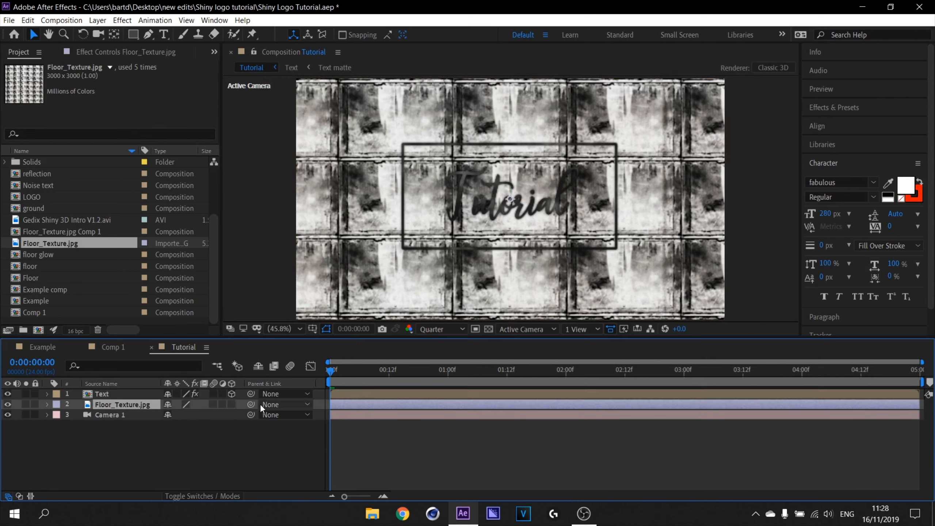
left_click(224, 405)
left_click(223, 404)
left_click(231, 404)
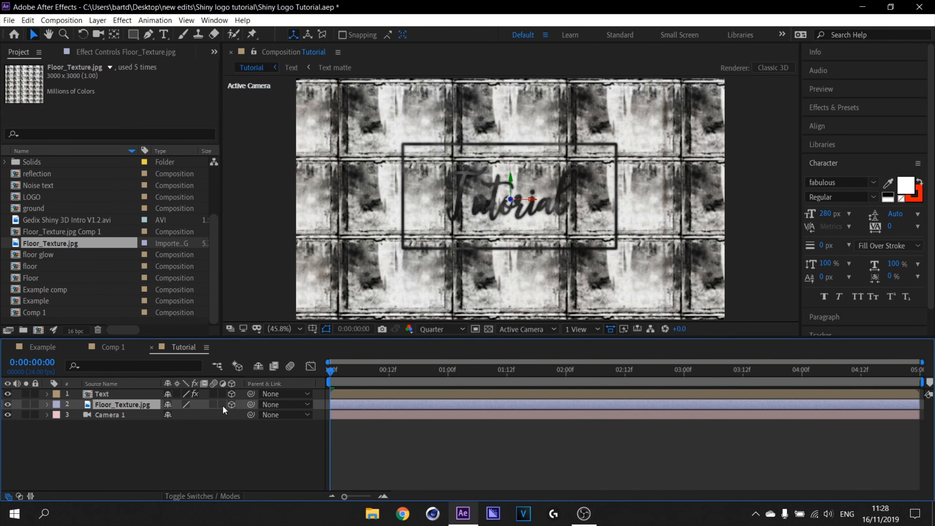
Step: Lay the Floor_Texture.jpg layer flat as a floor by setting its X Rotation to 90°
left_click(47, 405)
left_click(57, 415)
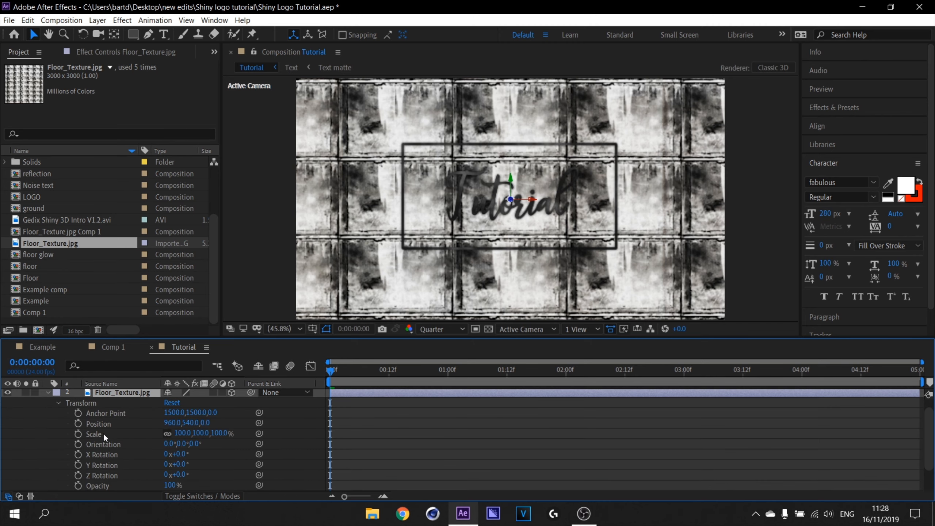
left_click_drag(191, 454, 173, 467)
left_click(180, 454)
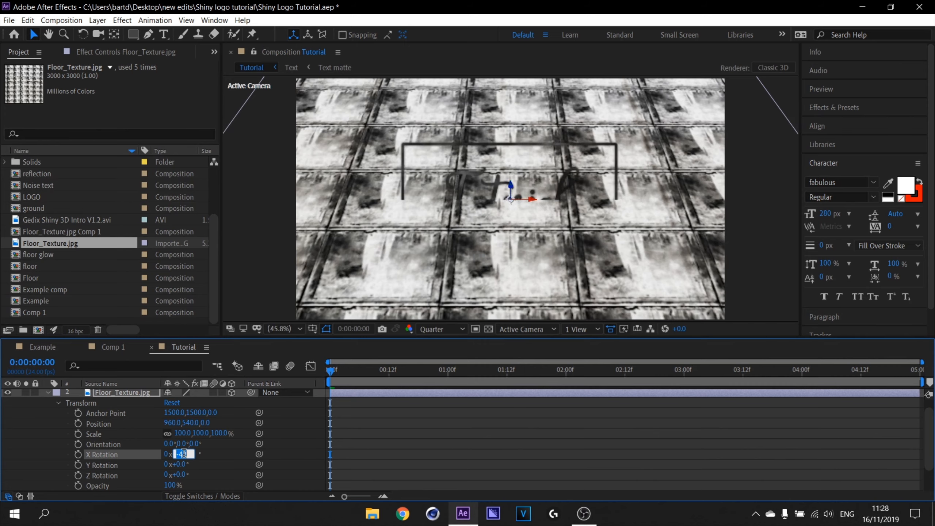
type("90")
key("Return")
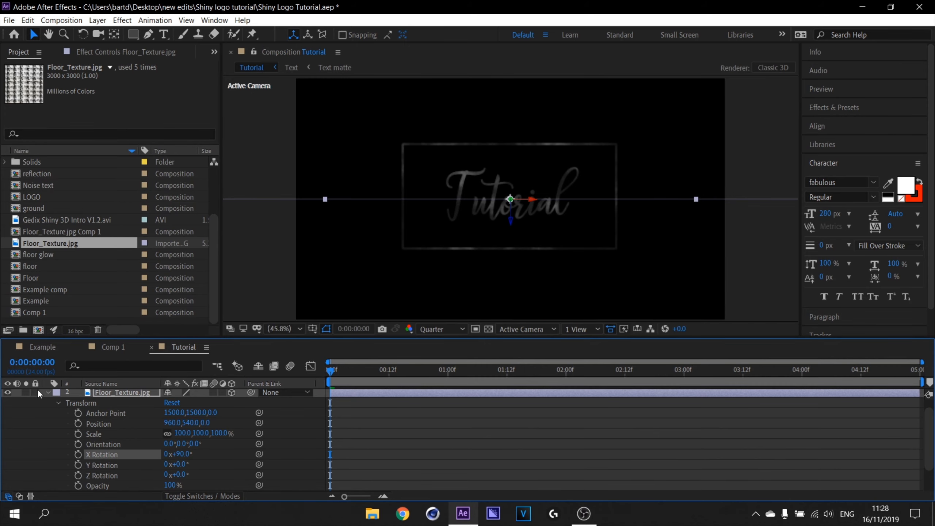
left_click(47, 392)
Step: Raise the Text layer above the floor by setting its Y position to 210
left_click(107, 394)
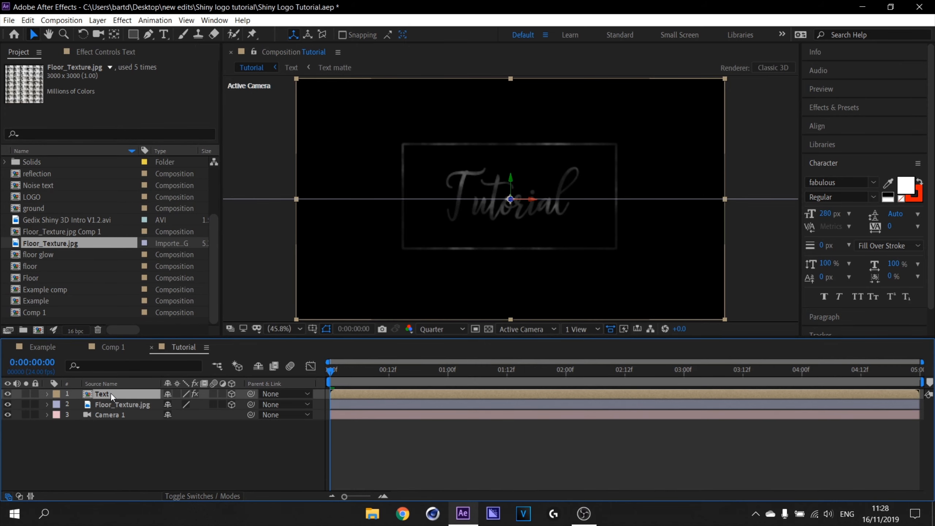
key("p")
left_click_drag(192, 404, 98, 400)
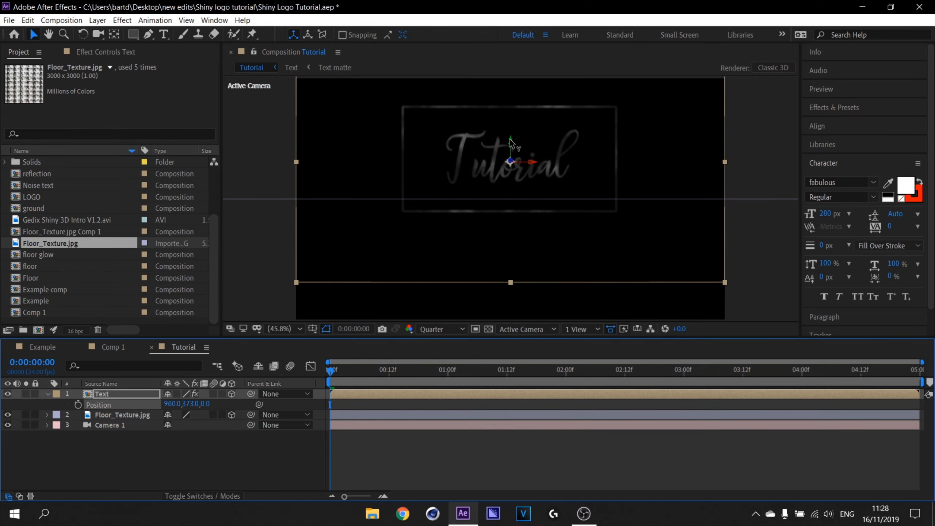
left_click_drag(511, 141, 511, 108)
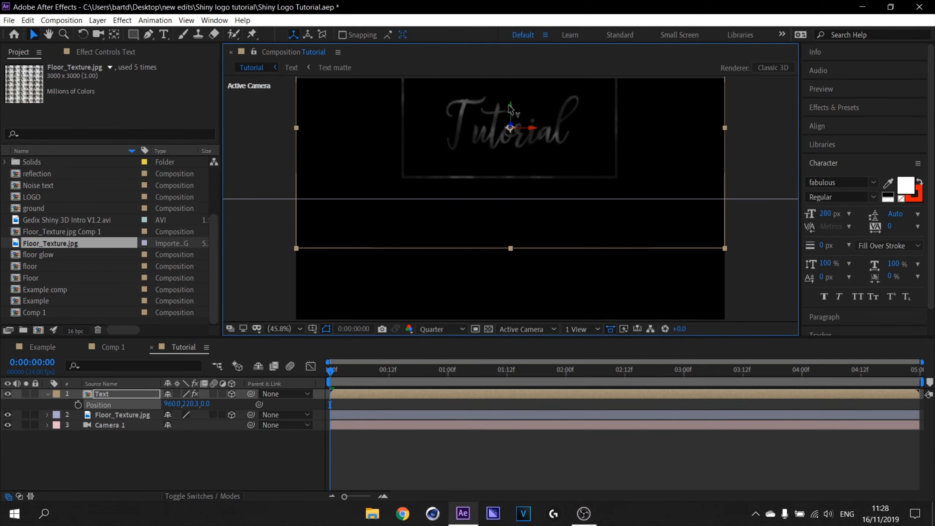
left_click(48, 425)
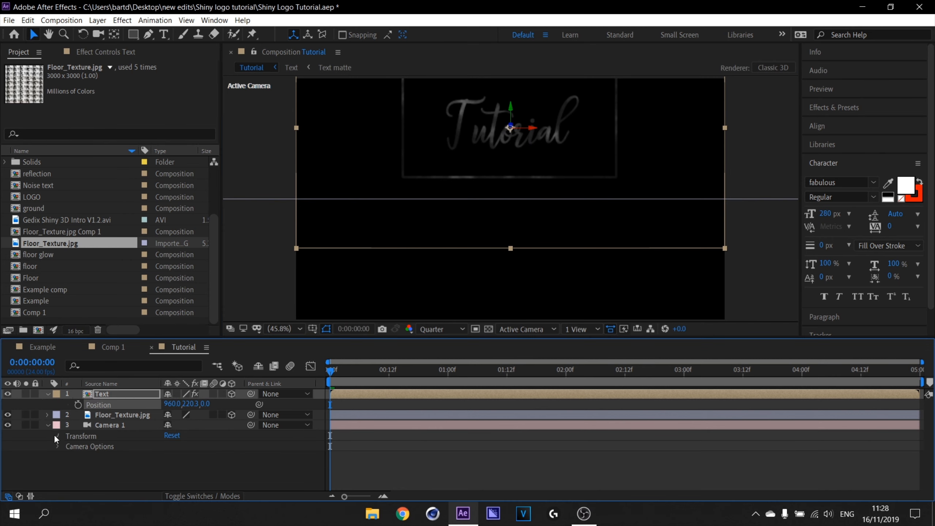
left_click(55, 436)
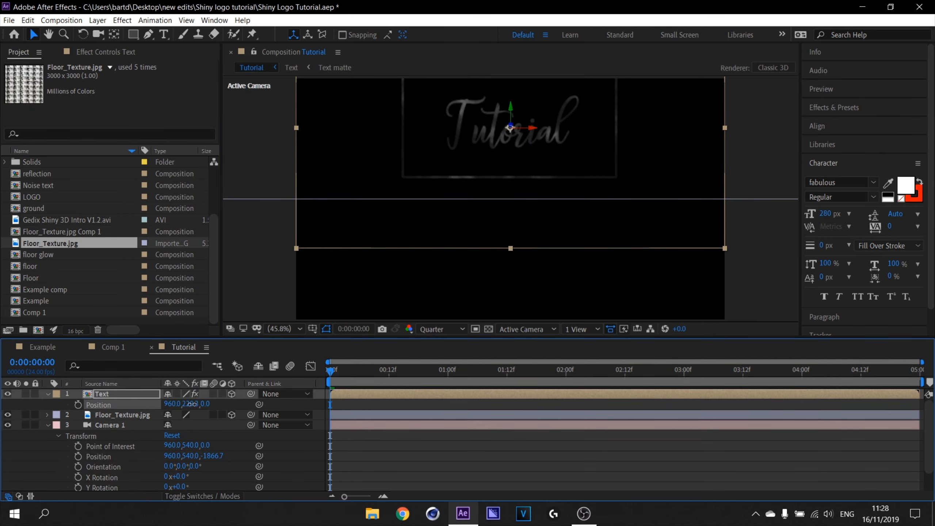
left_click(190, 403)
type("230")
key("Return")
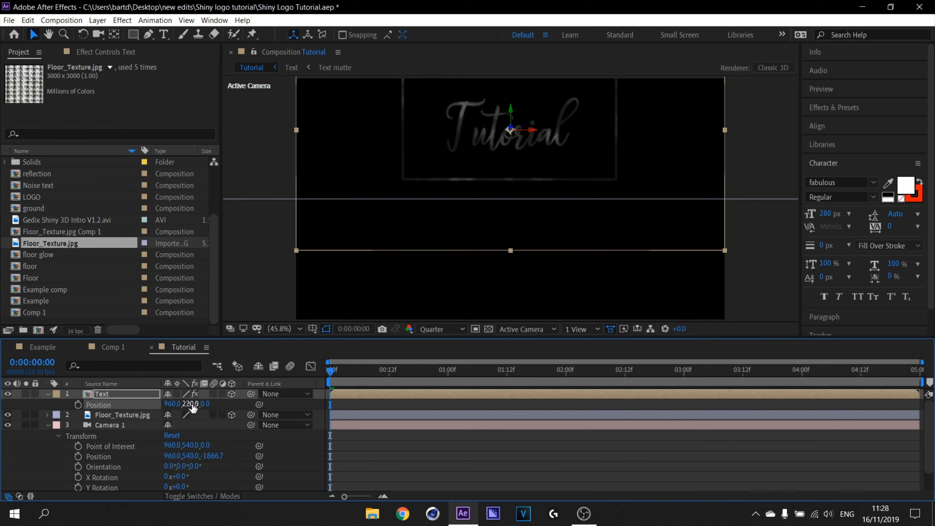
left_click(189, 406)
type("210")
key("Return")
Step: Set the Y value of Camera 1's Point of Interest to 210
scroll(140, 444, "down", 2)
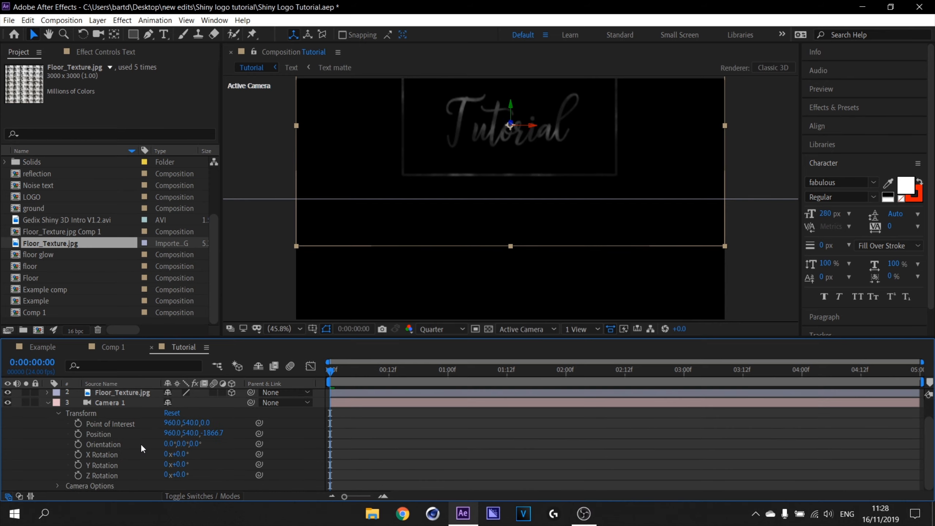
left_click(191, 423)
type("210")
key("Return")
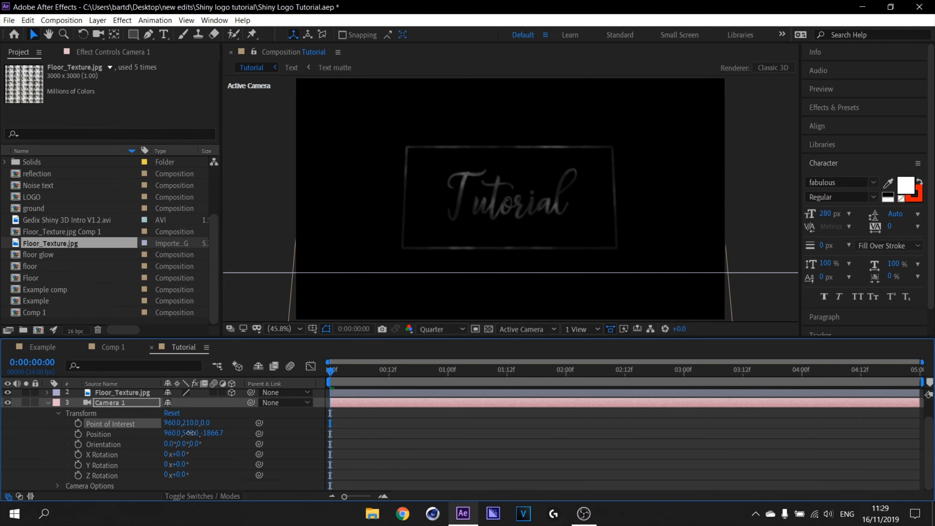
Step: Raise and orbit Camera 1 to a position of about 228, -127, -1687 for an angled view over the floor, and preview it
left_click_drag(191, 433, 123, 436)
left_click(98, 34)
key("space")
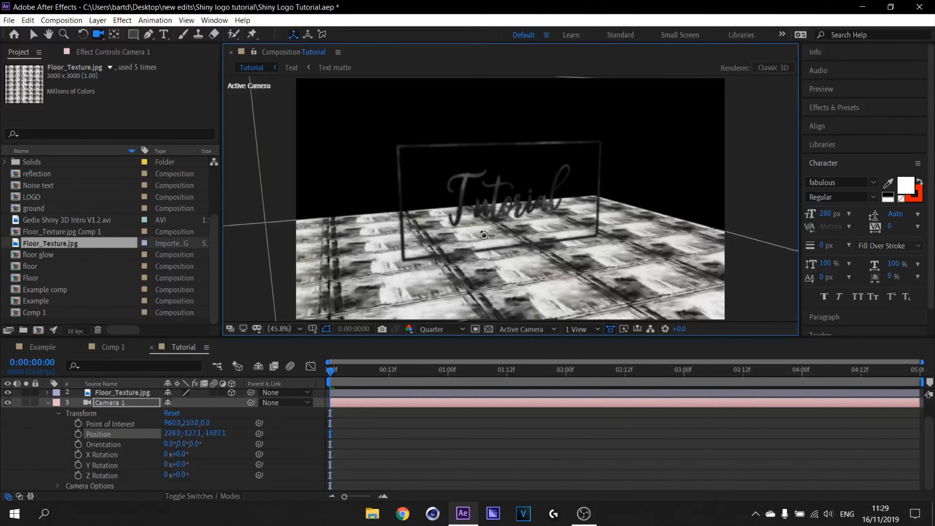
Step: Pre-compose Floor_Texture.jpg as ground with all attributes moved into the new composition, and orbit the camera to check the scene
left_click(110, 404)
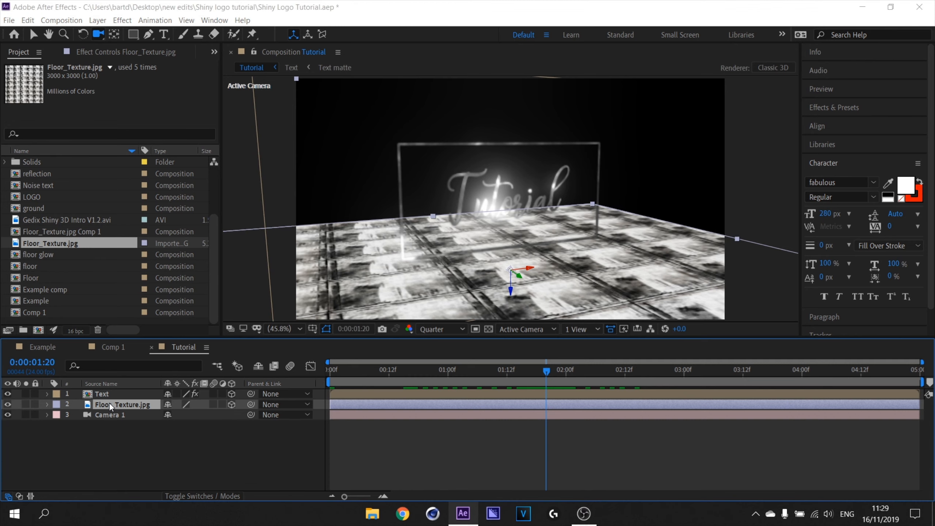
key("ctrl+shift+c")
left_click(100, 286)
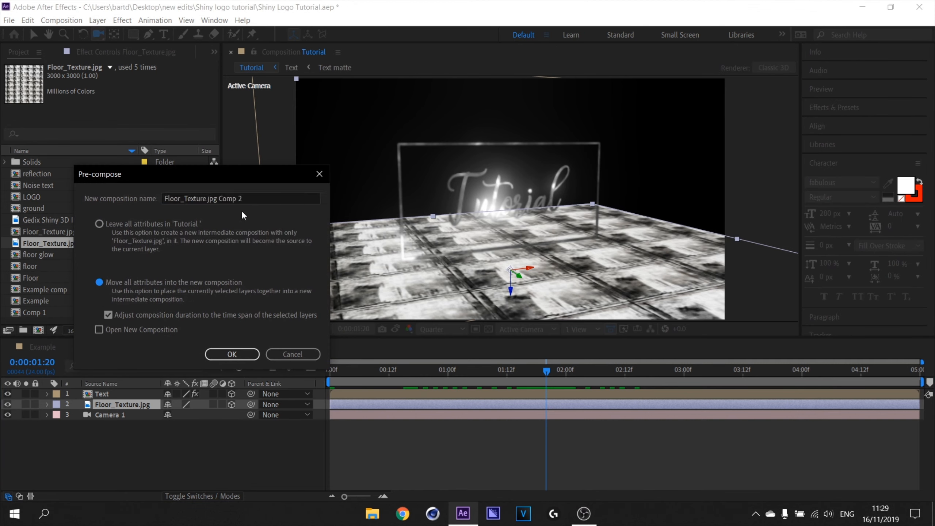
left_click(254, 199)
type("gr")
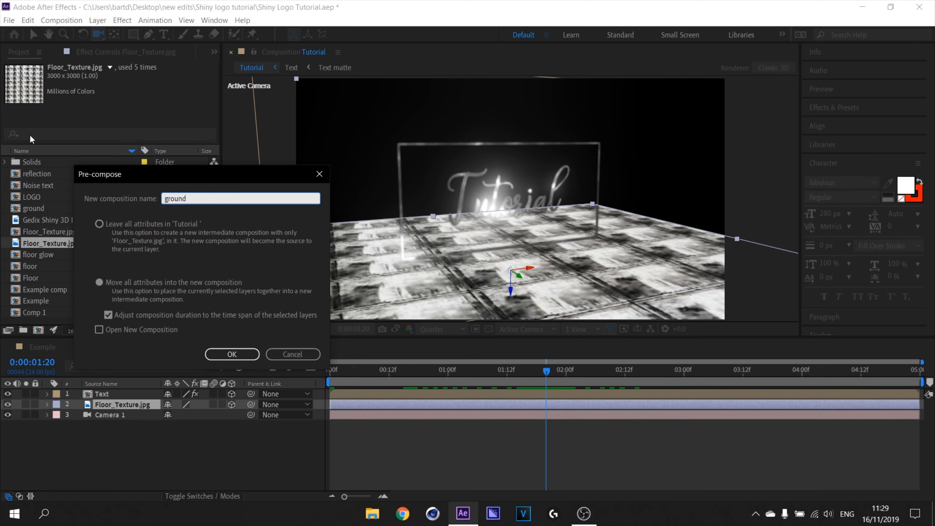
type("ound")
left_click(100, 282)
left_click(232, 354)
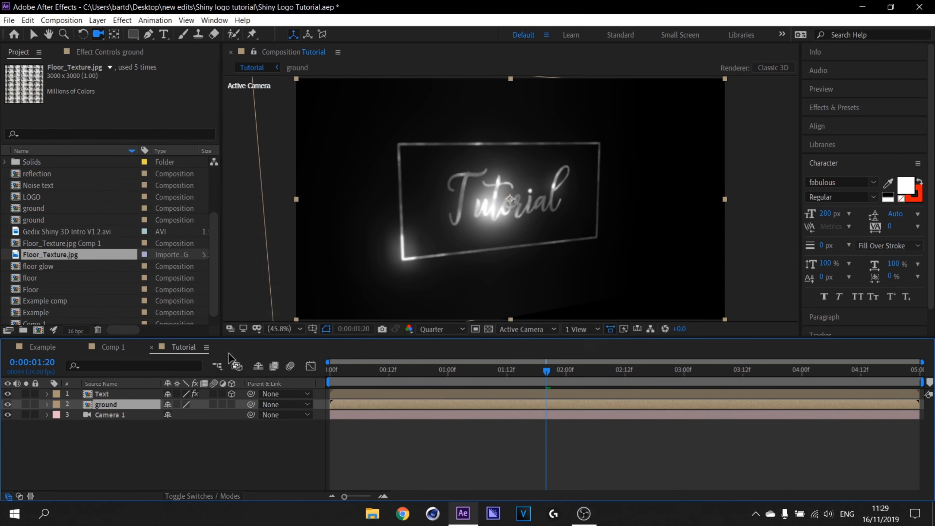
mouse_move(539, 274)
left_mouse_down()
mouse_move(527, 290)
mouse_move(552, 299)
mouse_move(576, 274)
mouse_move(545, 281)
left_mouse_up()
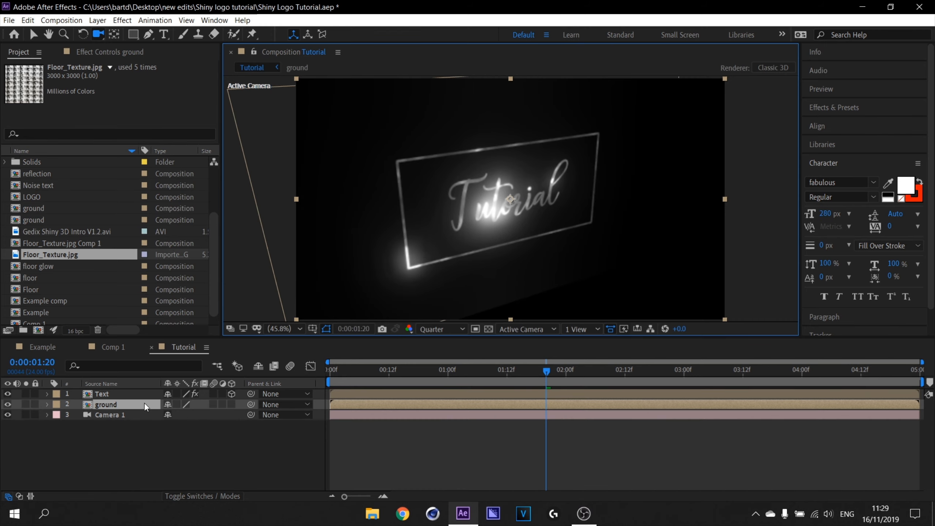
Step: Collapse transformations on the ground layer, orbit the camera to check the floor's perspective, and hide the ground layer
left_click(177, 403)
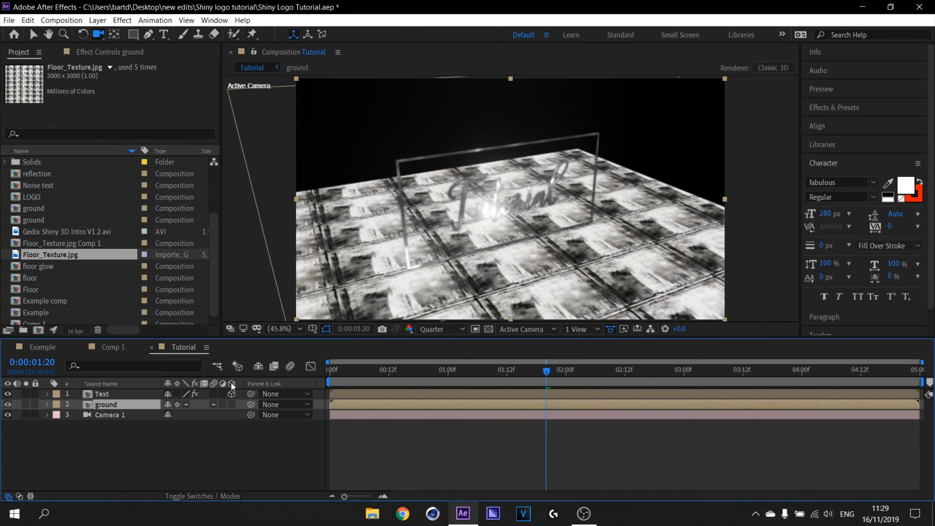
mouse_move(566, 266)
left_mouse_down()
mouse_move(591, 240)
mouse_move(580, 237)
mouse_move(589, 255)
mouse_move(599, 239)
mouse_move(567, 261)
left_mouse_up()
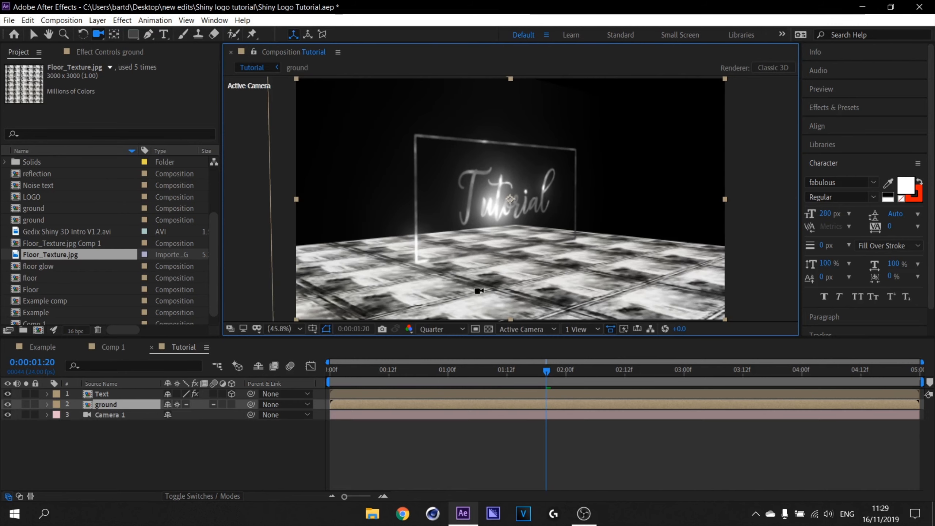
double_click(110, 404)
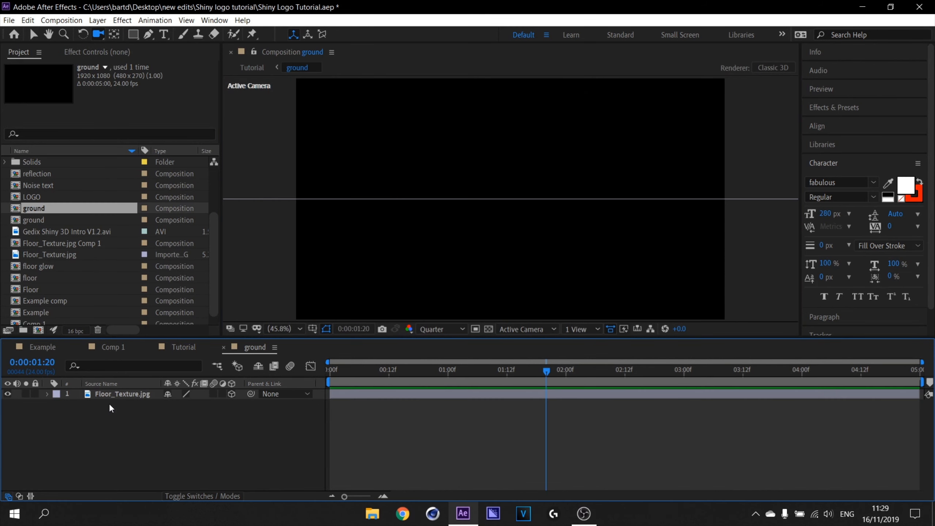
left_click(224, 348)
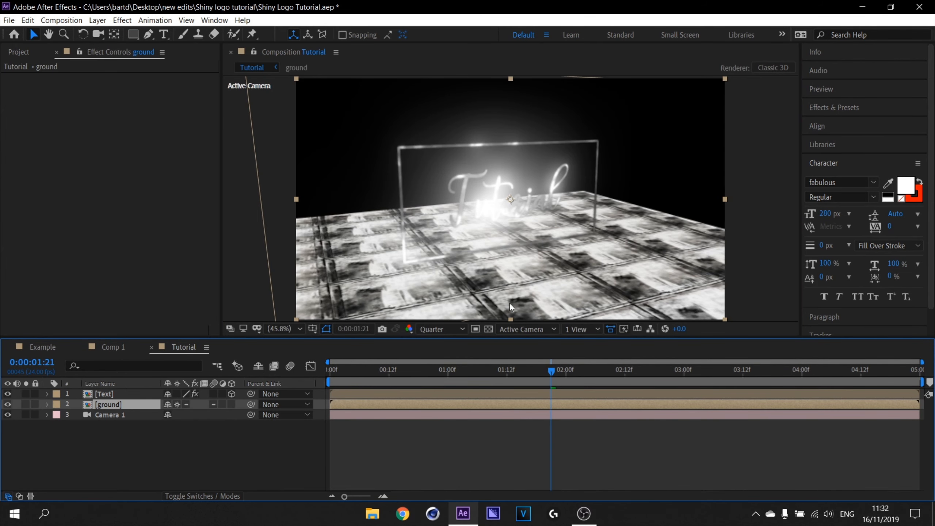
left_click(8, 405)
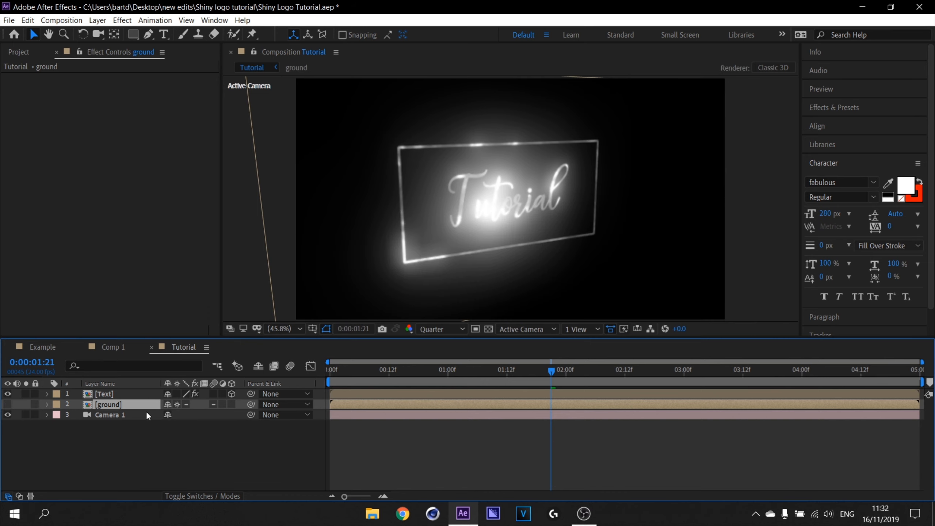
Step: Duplicate the Text layer and rename the copy above the ground layer as reflection
left_click(121, 396)
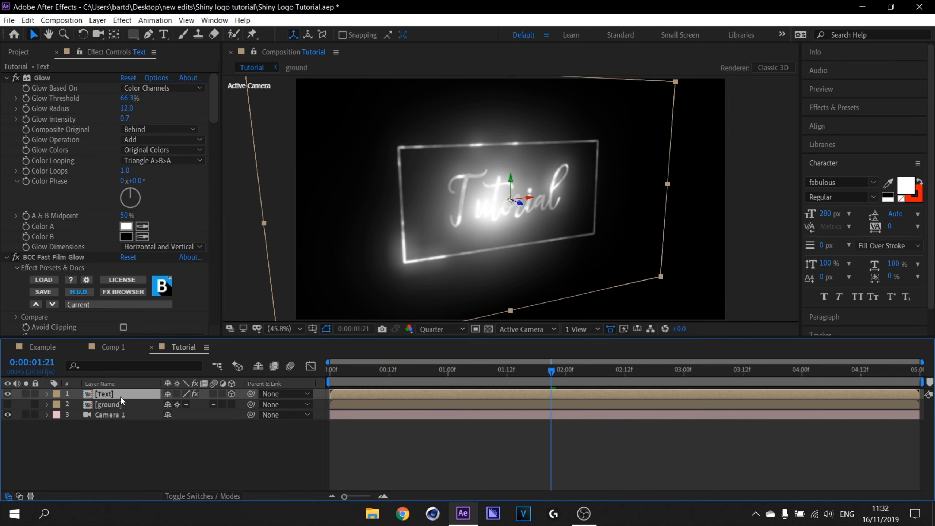
key("ctrl+d")
left_click(118, 403)
key("Return")
type("flection")
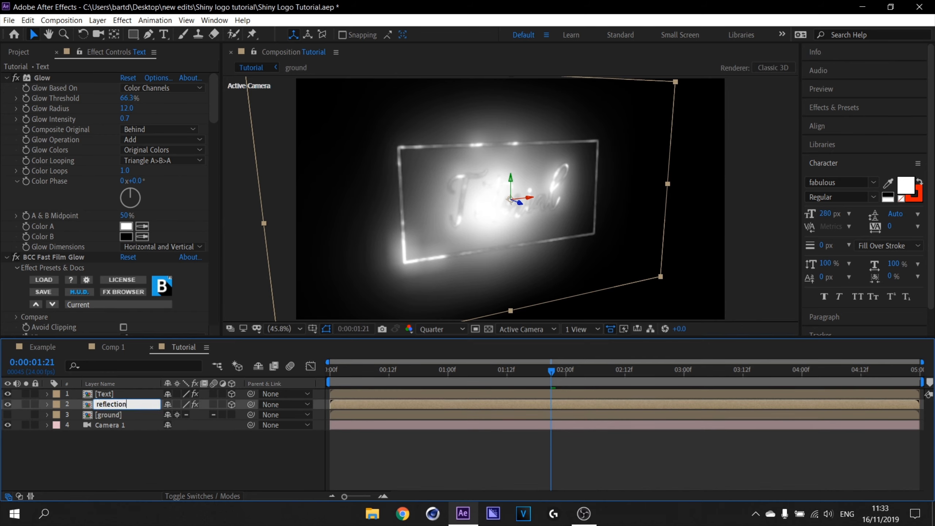
key("Return")
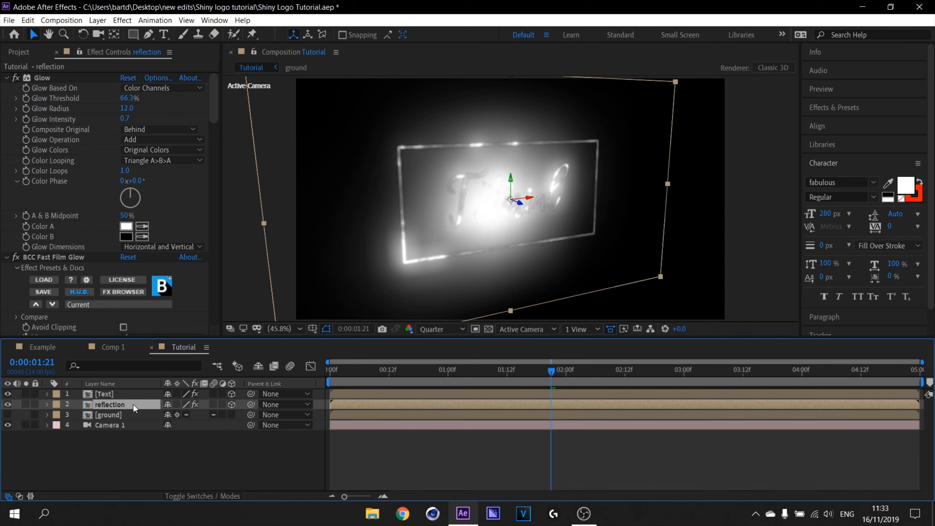
Step: Flip the reflection layer upside down by setting its X Rotation to 180°
left_click(46, 404)
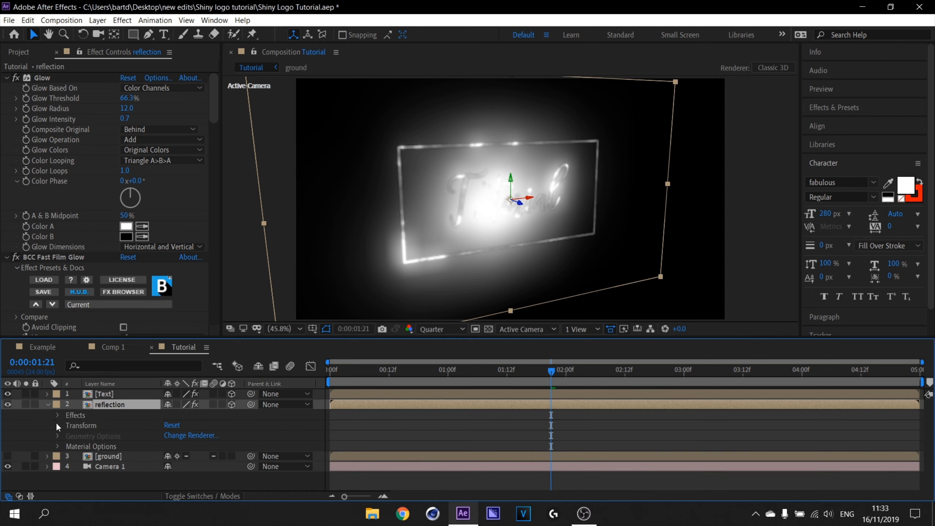
left_click(57, 423)
left_click(185, 456)
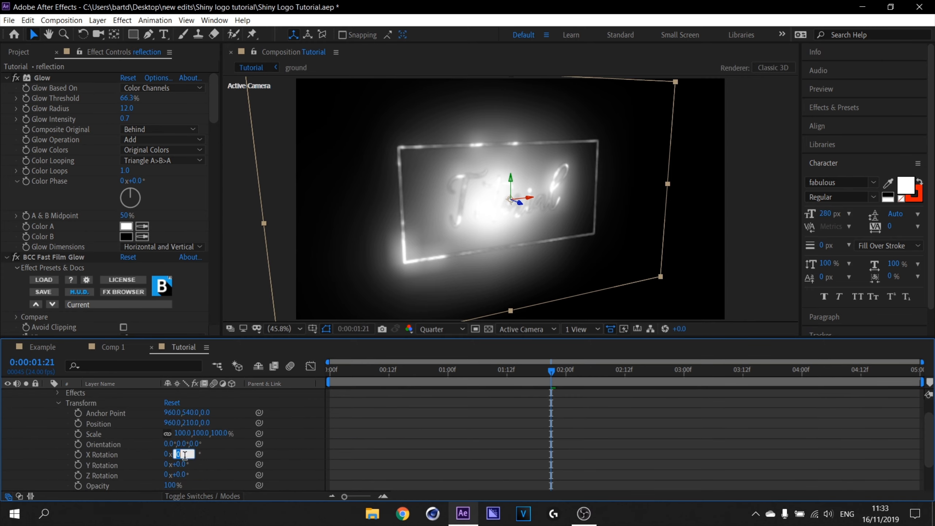
key("Return")
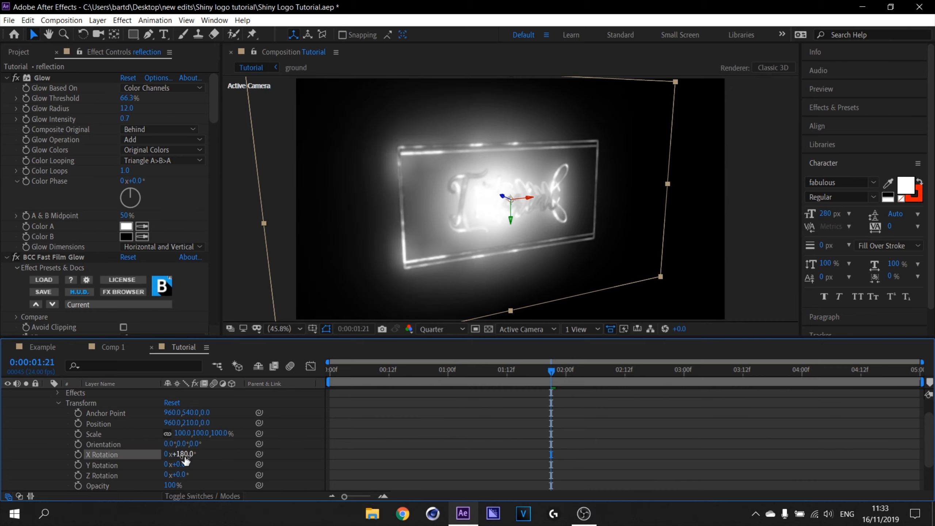
Step: Move the reflection layer straight down below the original text to a Y position of about 836
left_click_drag(508, 216, 531, 359)
scroll(34, 411, "up", 1)
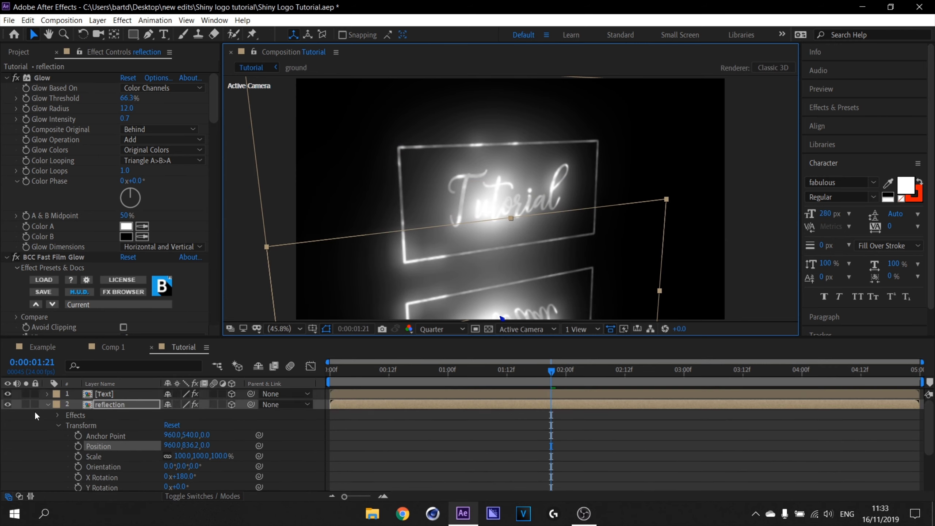
scroll(51, 408, "down", 1)
scroll(50, 408, "up", 1)
left_click(48, 405)
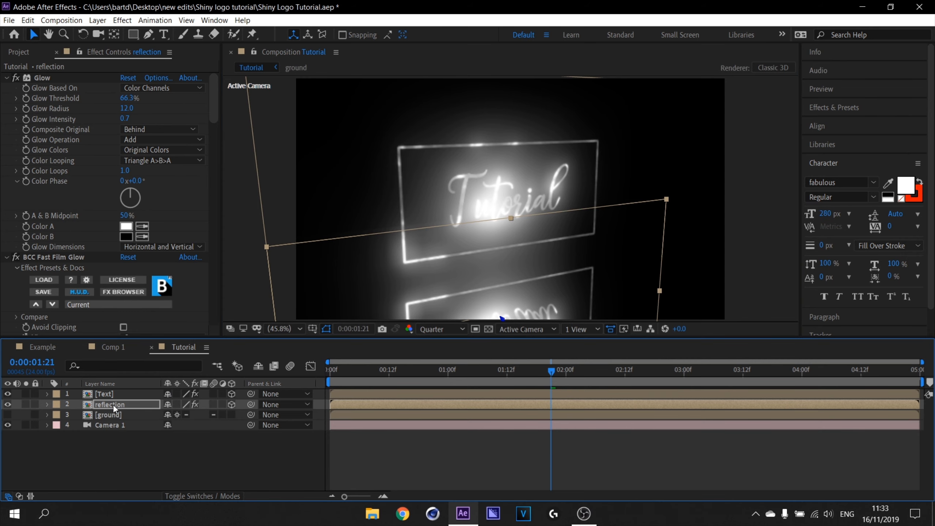
Step: Apply Fast Box Blur to the reflection layer with a Blur Radius of about 16, Vertical dimensions and Repeat Edge Pixels enabled
key("ctrl+space")
type("fast")
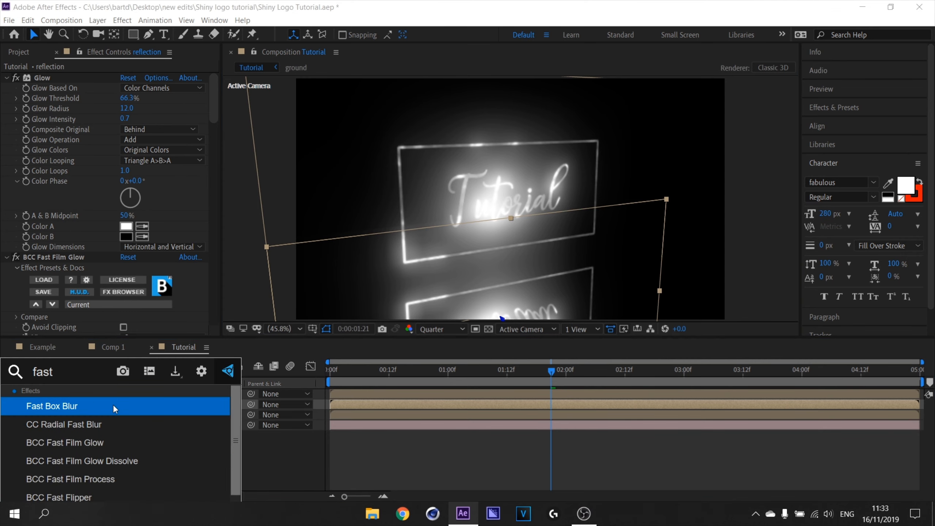
key("Return")
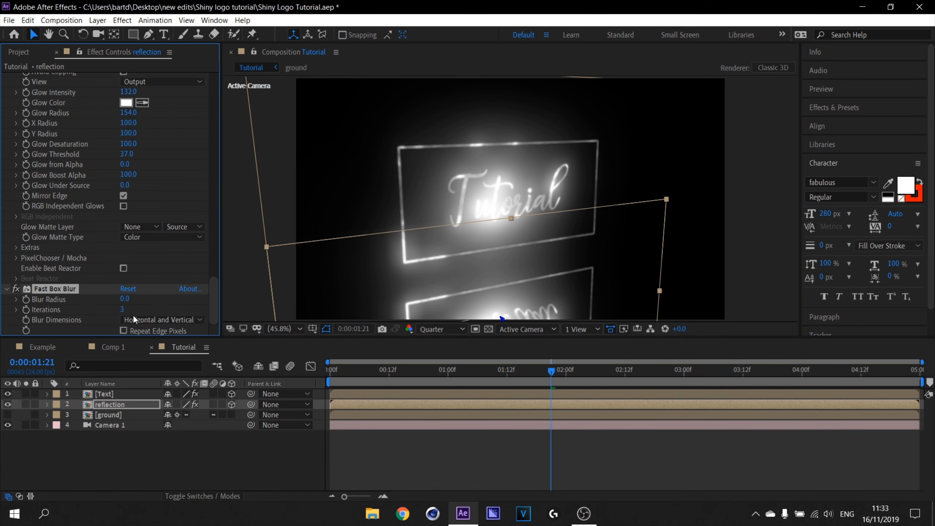
left_click(145, 320)
left_click(151, 354)
left_click(124, 331)
left_click_drag(125, 298, 133, 299)
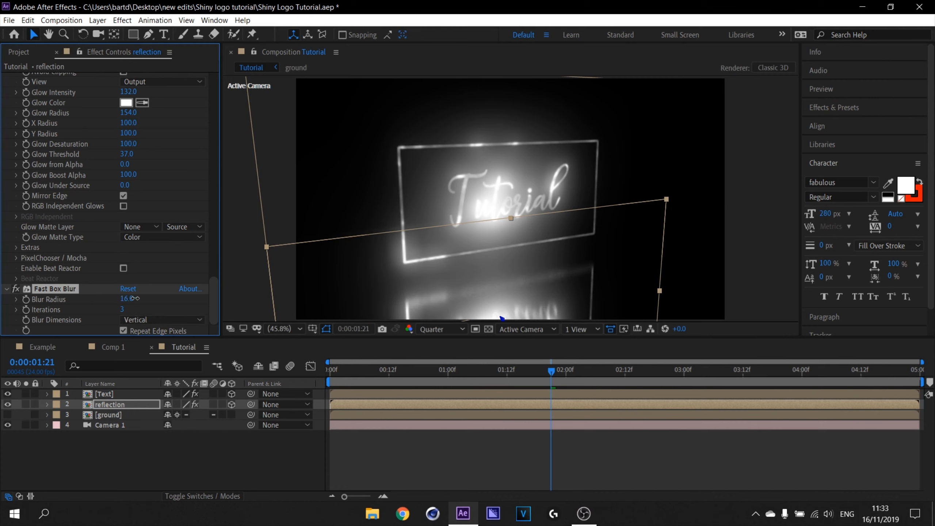
Step: Add an adjustment layer directly above the reflection layer and rename it reflection blur
left_click(115, 413)
left_click(120, 403)
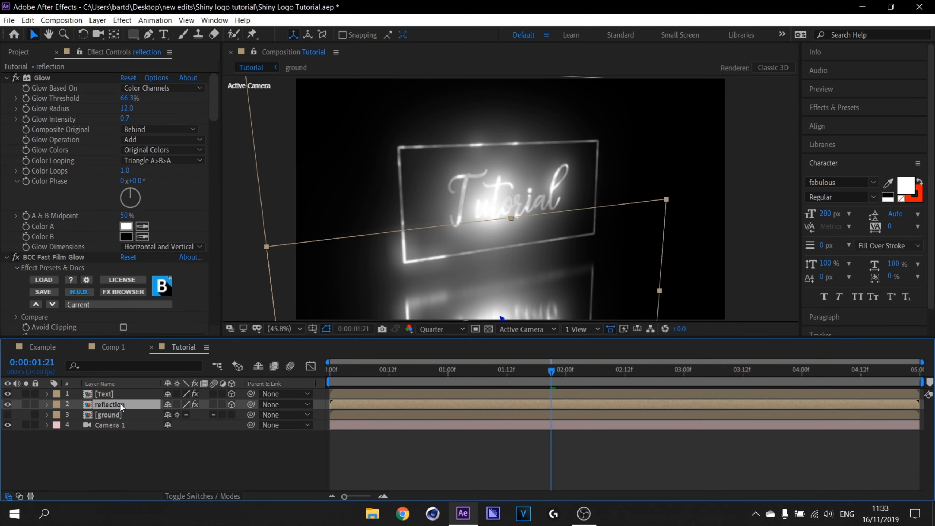
key("ctrl+alt+y")
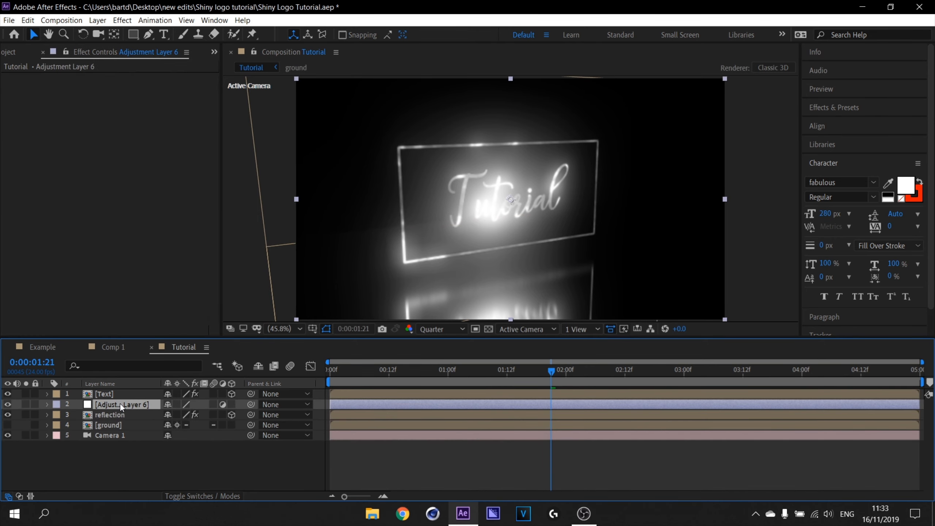
key("ctrl+space")
left_click(127, 450)
left_click(122, 408)
key("Return")
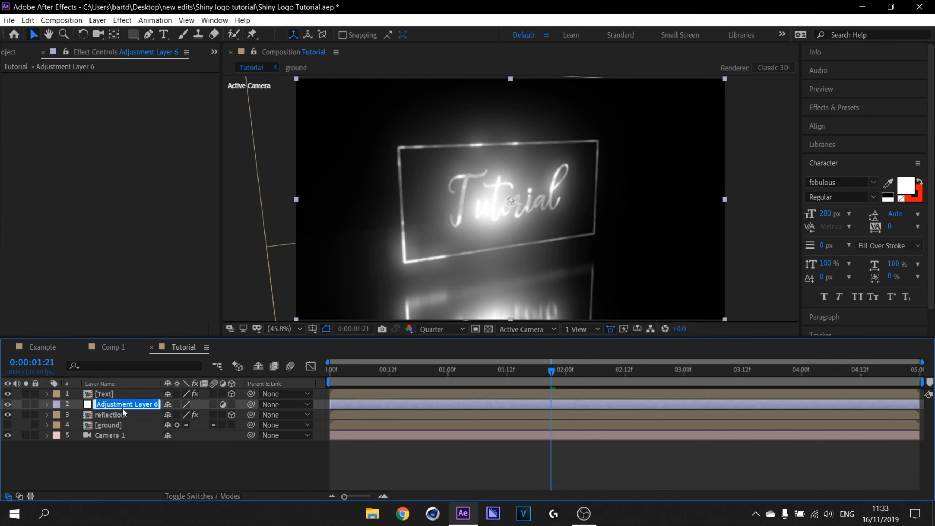
type("reflection blur")
key("Return")
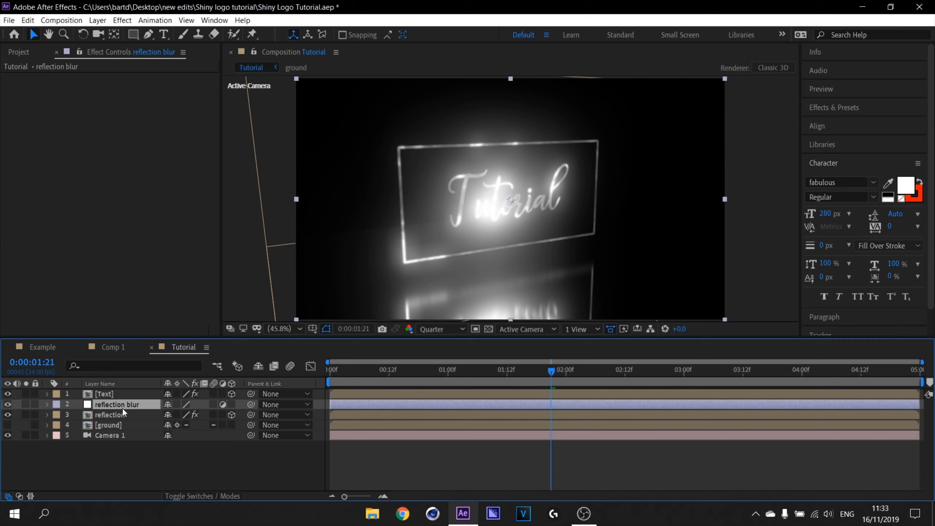
Step: Apply Compound Blur to the reflection blur layer with ground as the Blur Layer and a Maximum Blur of 34
key("ctrl+space")
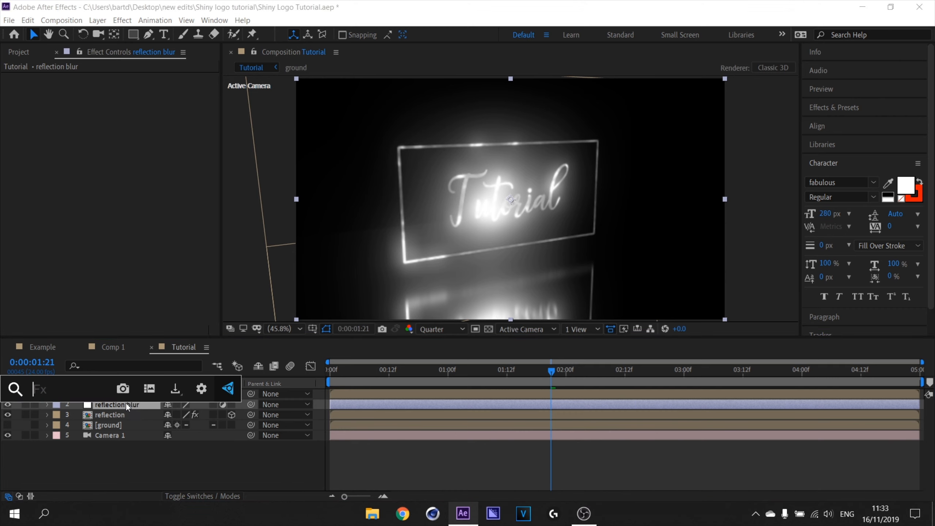
type("comp")
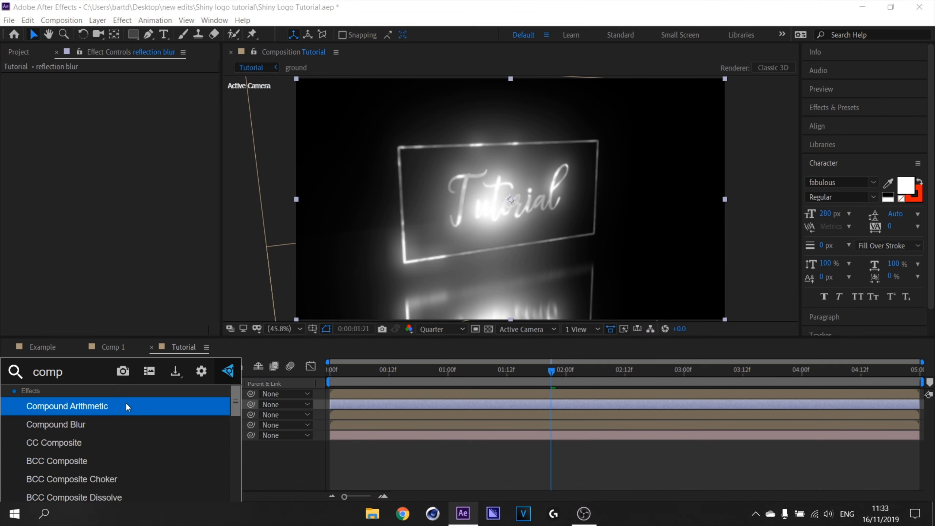
key("Down")
key("Return")
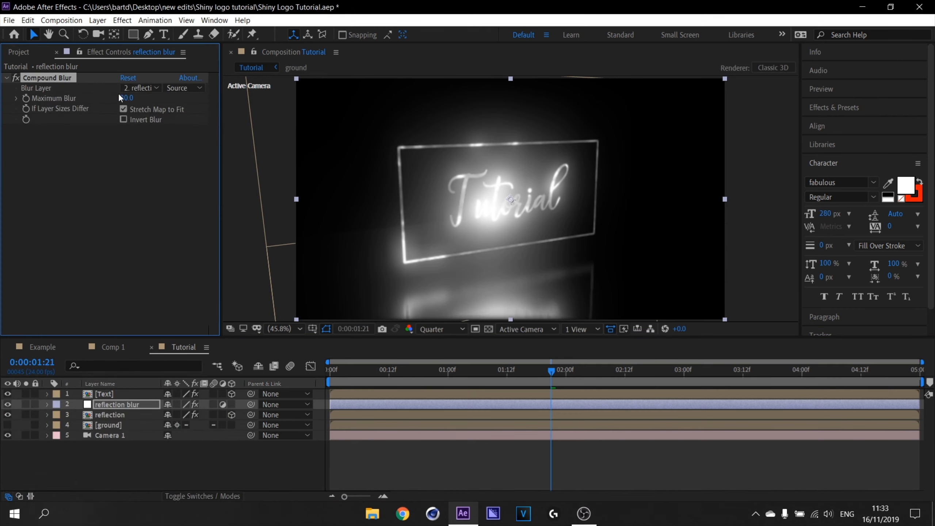
left_click(156, 88)
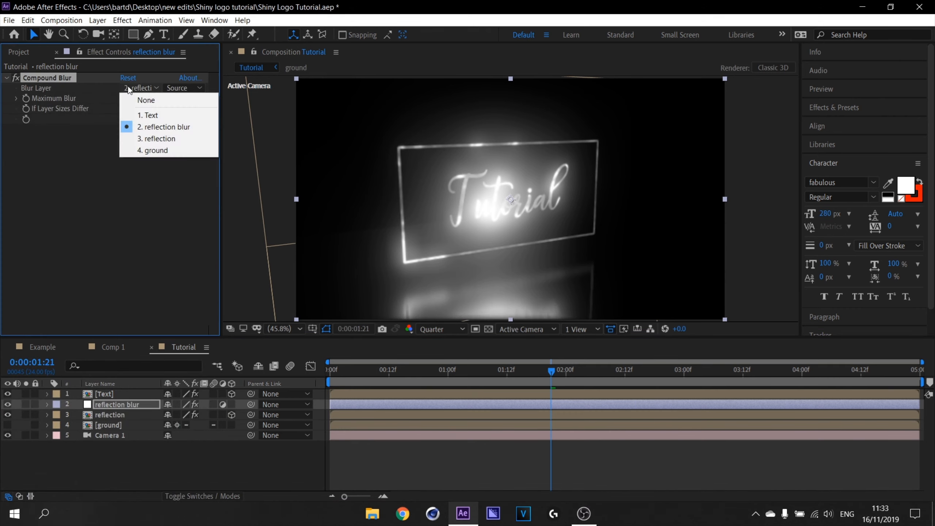
left_click(170, 150)
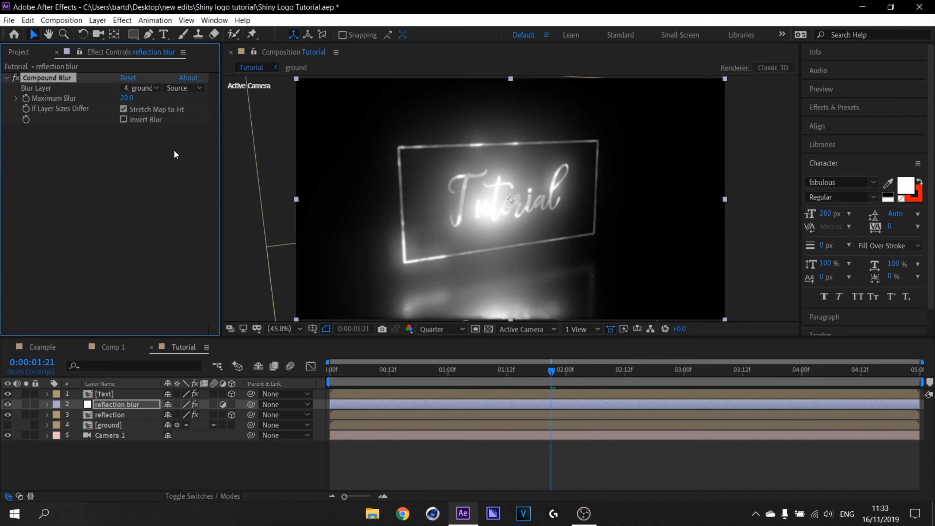
mouse_move(127, 98)
left_mouse_down()
mouse_move(108, 98)
mouse_move(139, 98)
left_mouse_up()
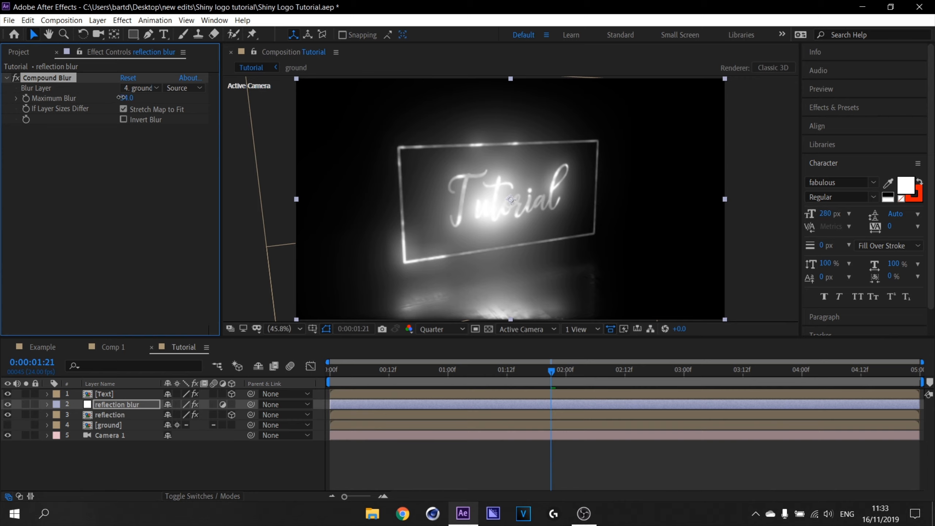
left_click(83, 34)
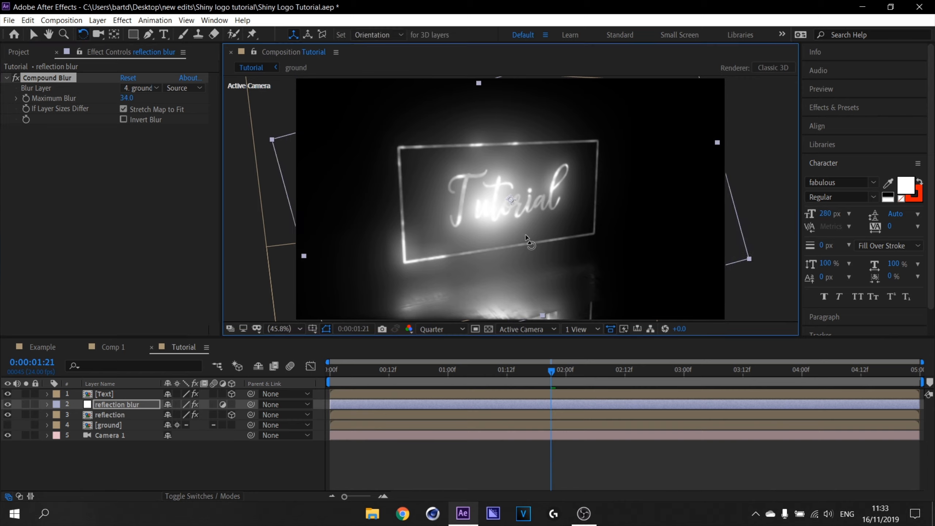
left_click_drag(527, 237, 542, 228)
key("ctrl+z")
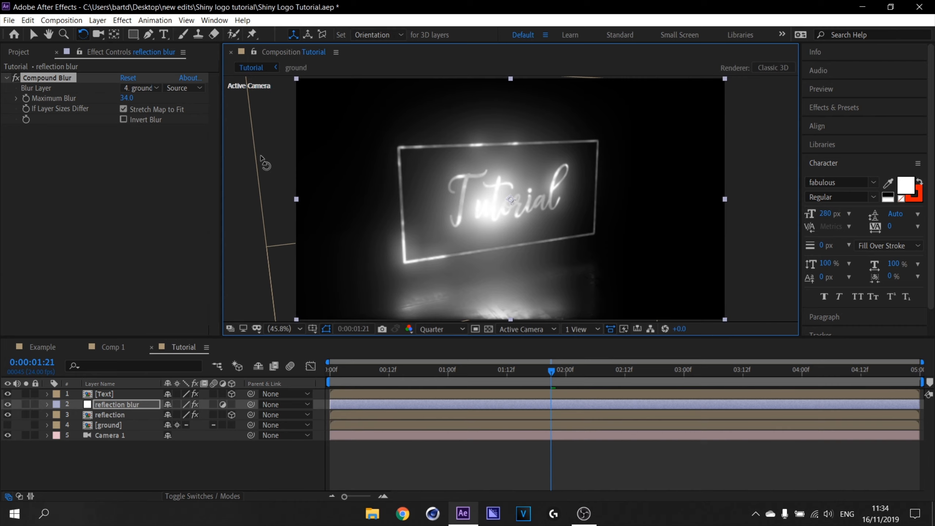
Step: Orbit Camera 1 around the framed text and preview the reflection animation from about 0:00:00:17
left_click(98, 34)
mouse_move(580, 297)
left_mouse_down()
mouse_move(587, 290)
mouse_move(577, 280)
left_mouse_up()
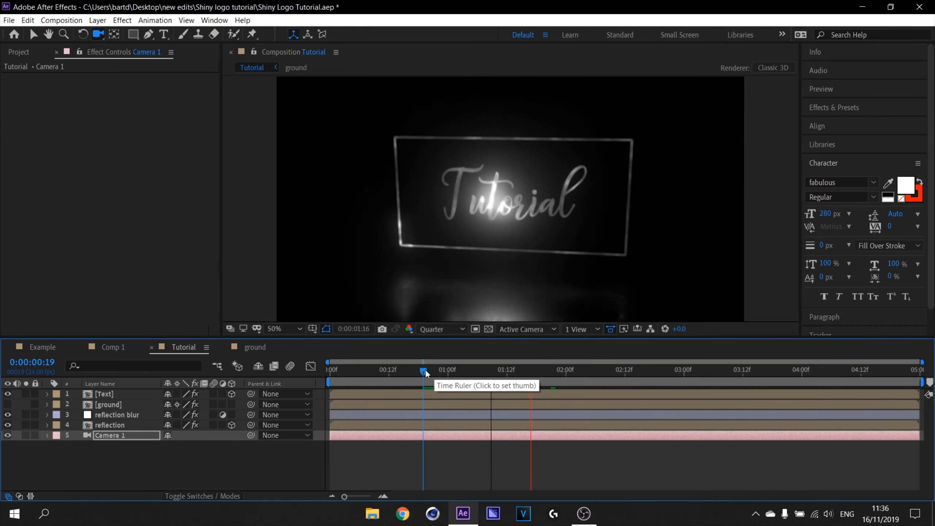
key("Page_Up")
key("Page_Up")
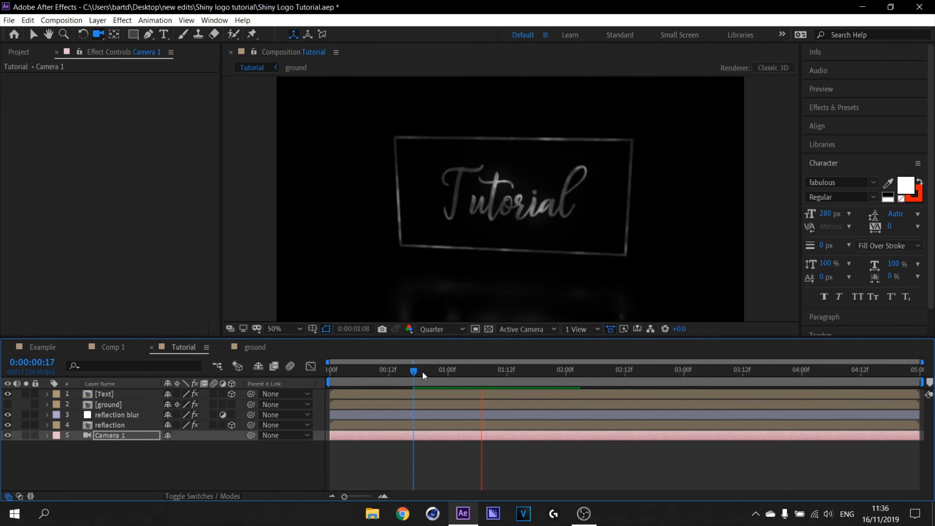
left_click(423, 372)
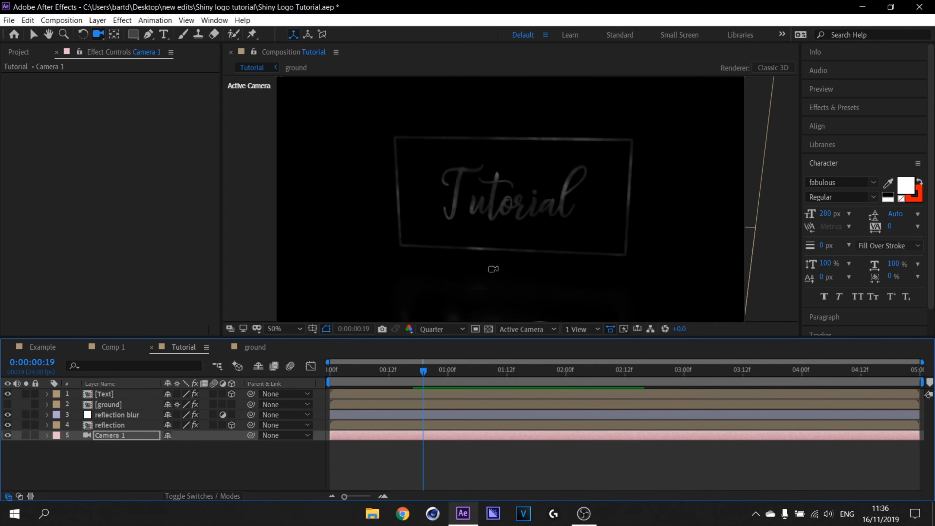
Step: Pull Camera 1 back from the text and orbit it to a low angle at 0:00:01:07
left_click_drag(493, 269, 494, 277)
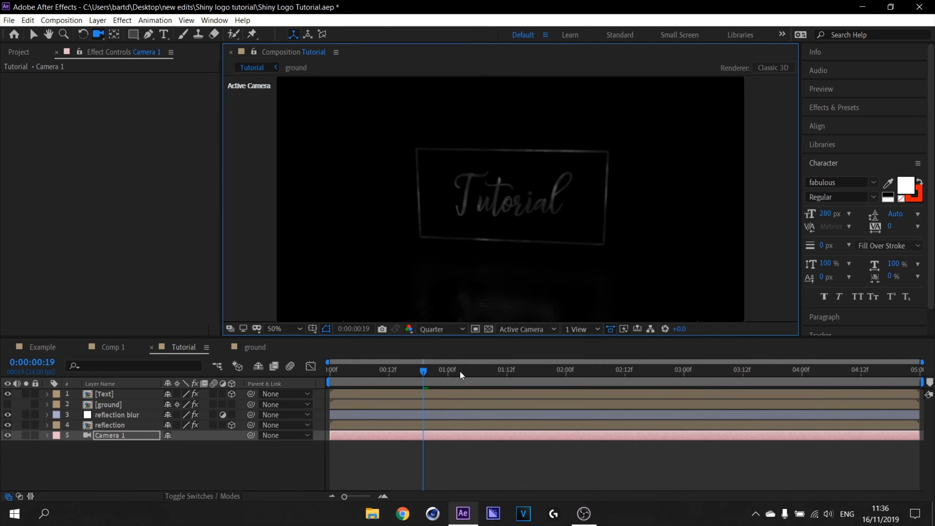
left_click_drag(461, 371, 484, 370)
mouse_move(539, 300)
left_mouse_down()
mouse_move(564, 272)
mouse_move(571, 314)
mouse_move(570, 289)
mouse_move(535, 280)
mouse_move(542, 334)
mouse_move(544, 283)
left_mouse_up()
Step: Show the ground layer again, lock the Tutorial viewer, and open the ground composition in a second viewer docked beside it
left_click(7, 404)
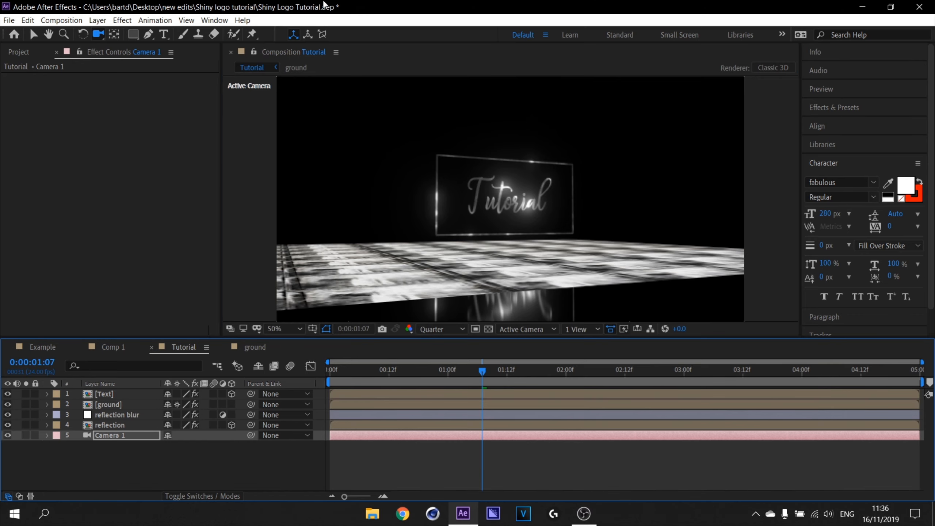
left_click(254, 51)
double_click(118, 404)
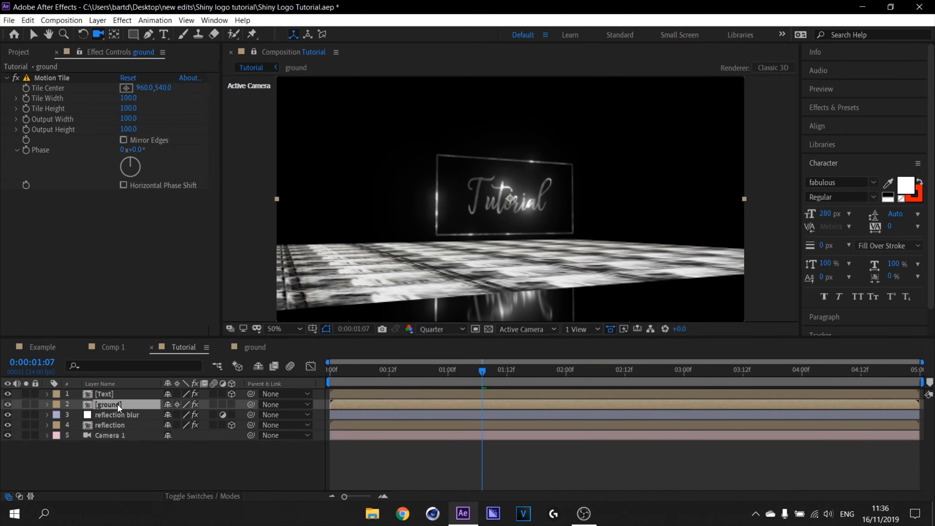
left_click_drag(406, 53, 778, 125)
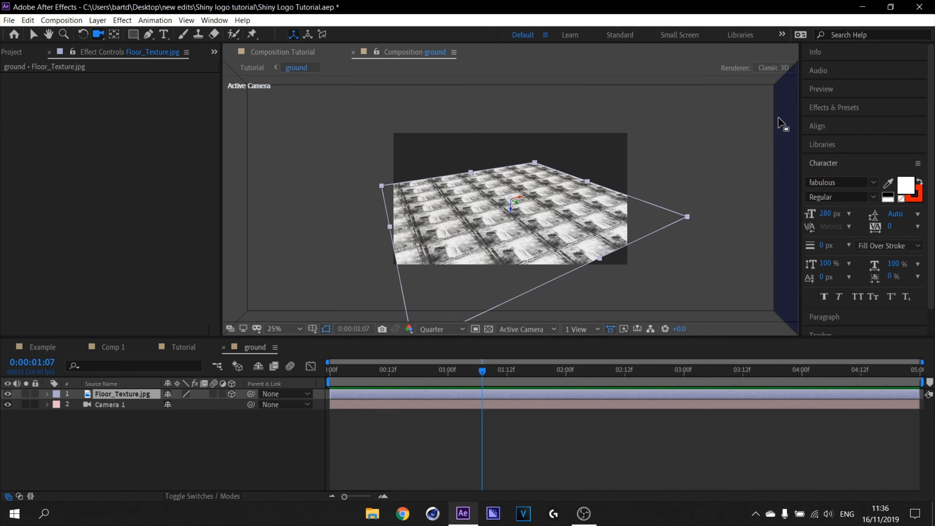
Step: Delete Camera 1 from the ground composition
left_click(119, 405)
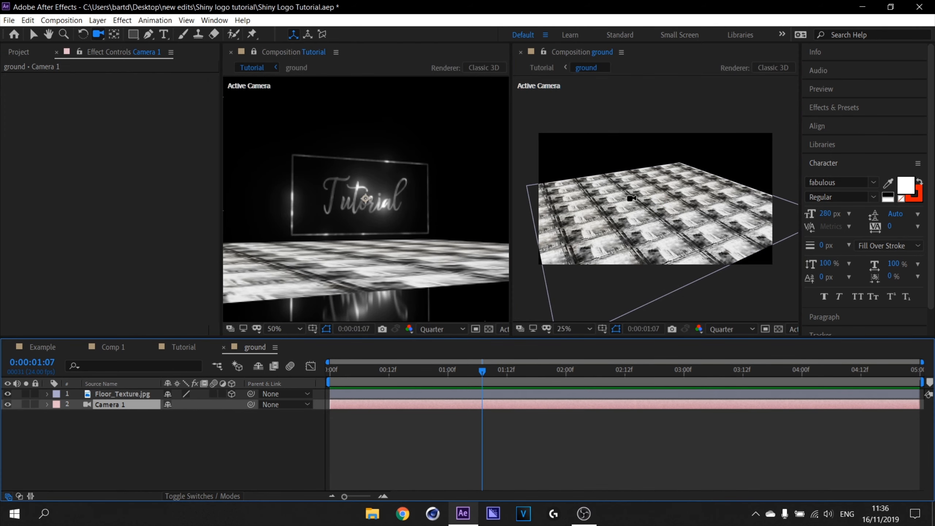
left_click(126, 394)
left_click(104, 404)
key("Delete")
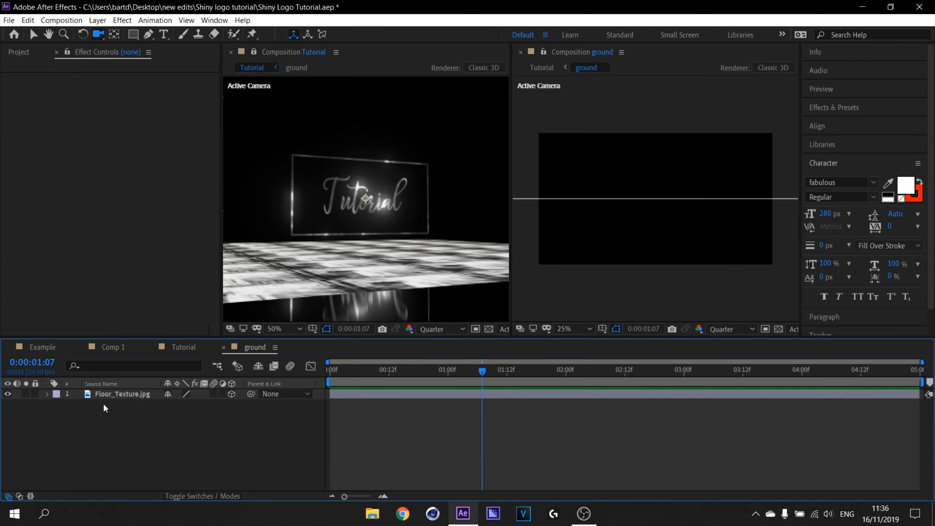
Step: Create a new camera in the ground composition, place it below Floor_Texture.jpg, and orbit it to an angled view of the floor
right_click(123, 406)
mouse_move(215, 289)
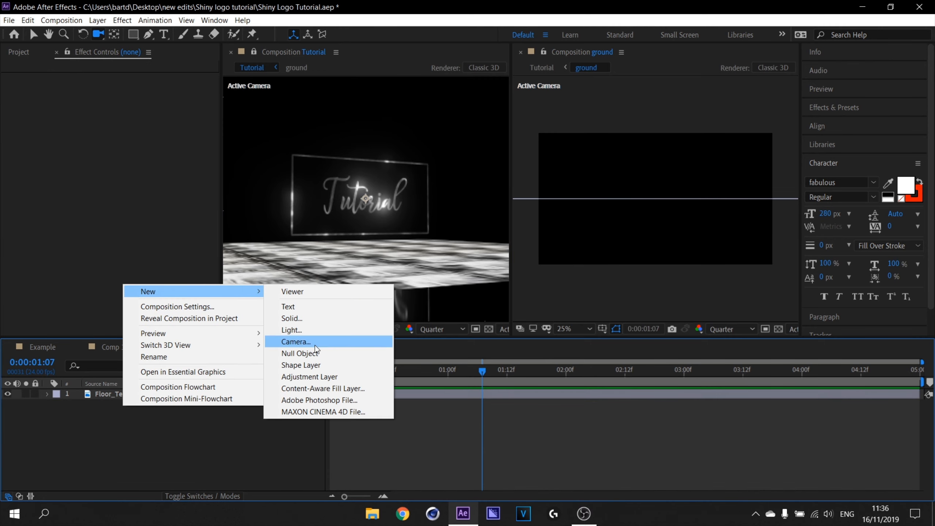
left_click(295, 342)
left_click(317, 391)
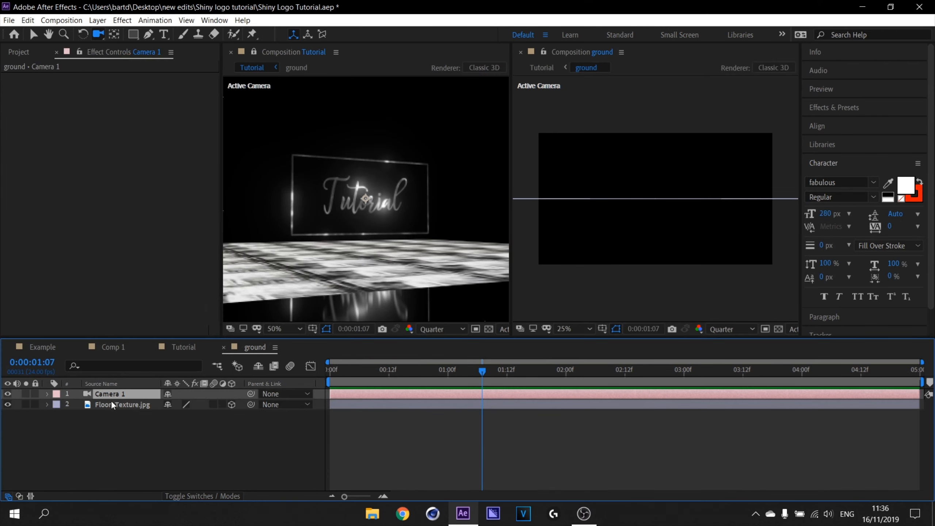
left_click_drag(115, 396, 115, 413)
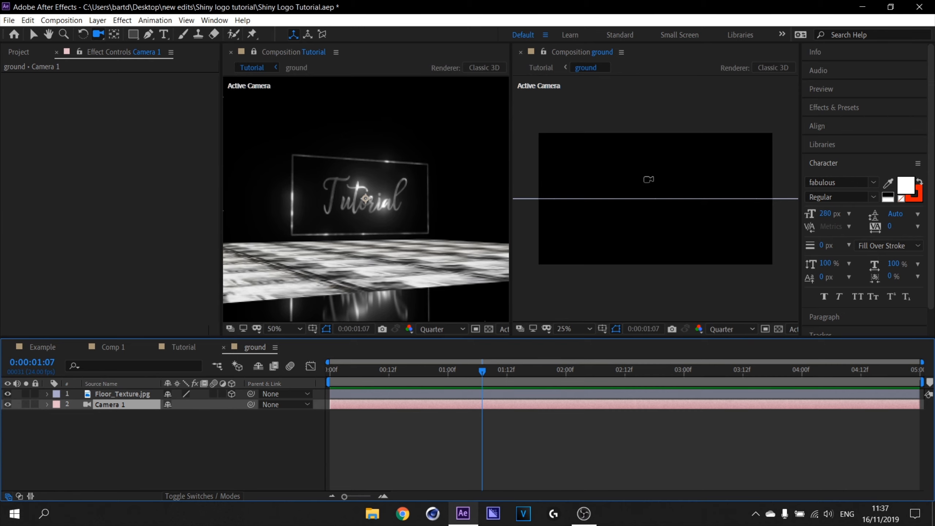
left_click_drag(649, 180, 663, 193)
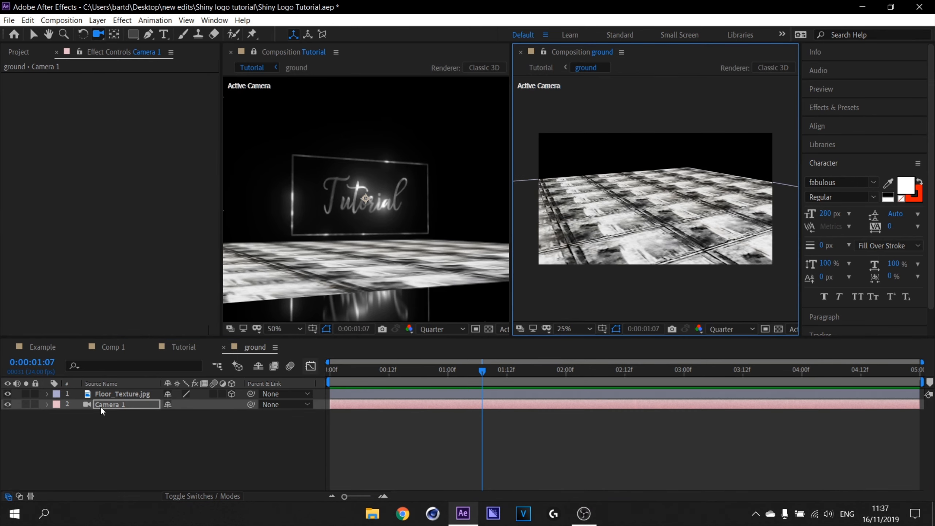
Step: Shift Floor_Texture.jpg slightly with the Selection tool in the ground composition
left_click(118, 394)
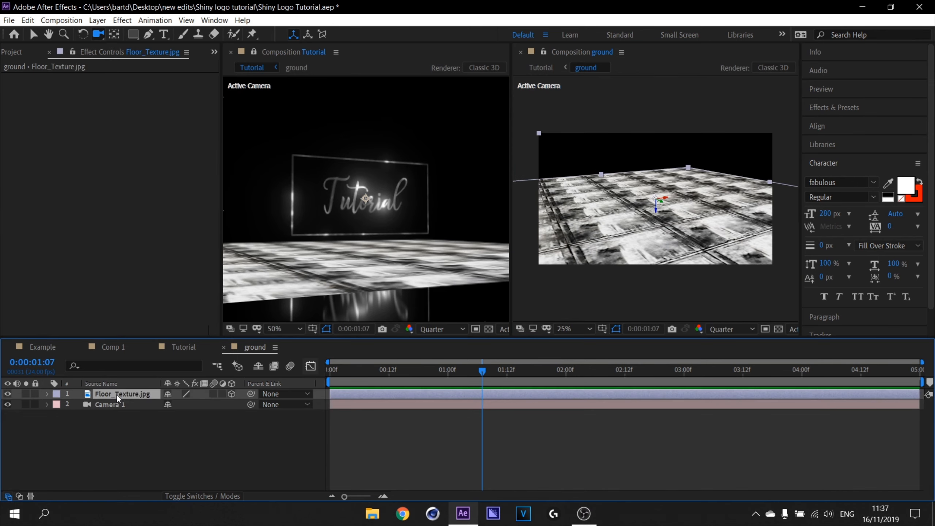
left_click(37, 35)
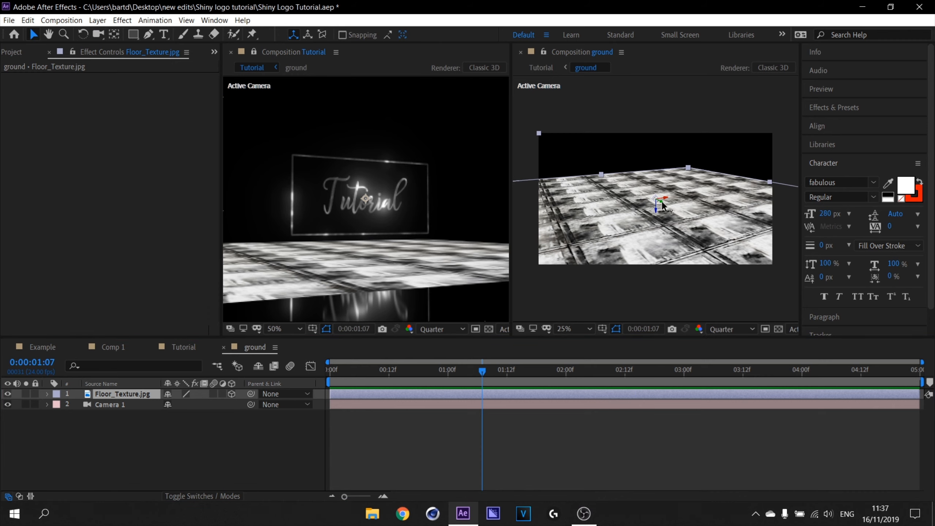
left_click_drag(665, 203, 680, 215)
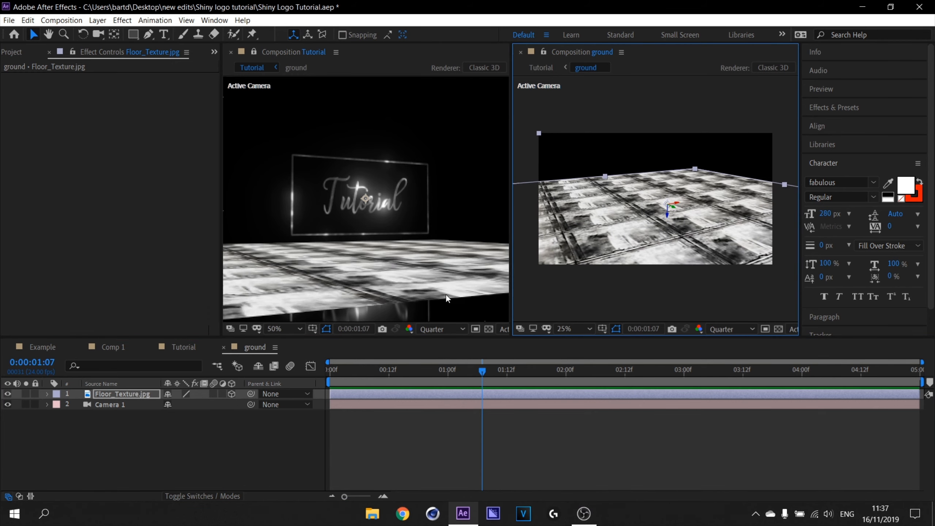
Step: Hide the ground layer in the Tutorial composition, and test another shift of the floor texture in ground before undoing it
left_click(182, 347)
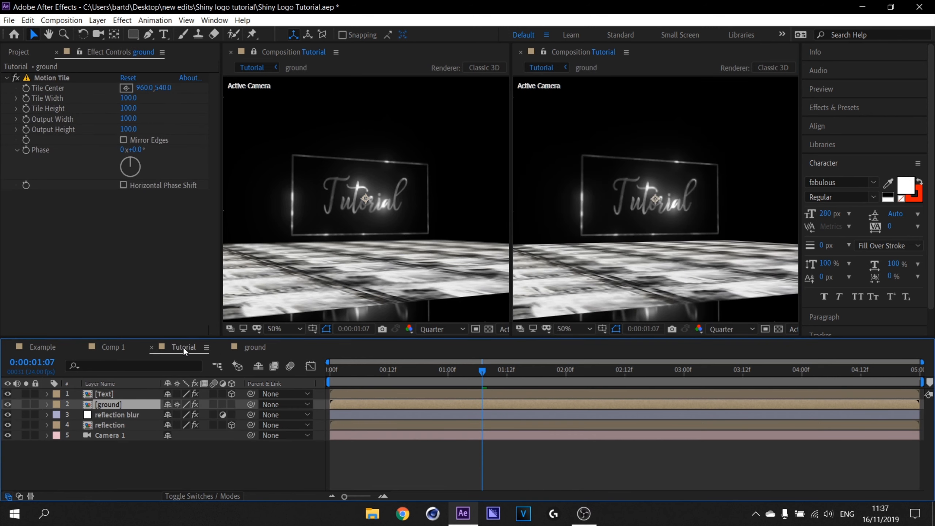
left_click(7, 405)
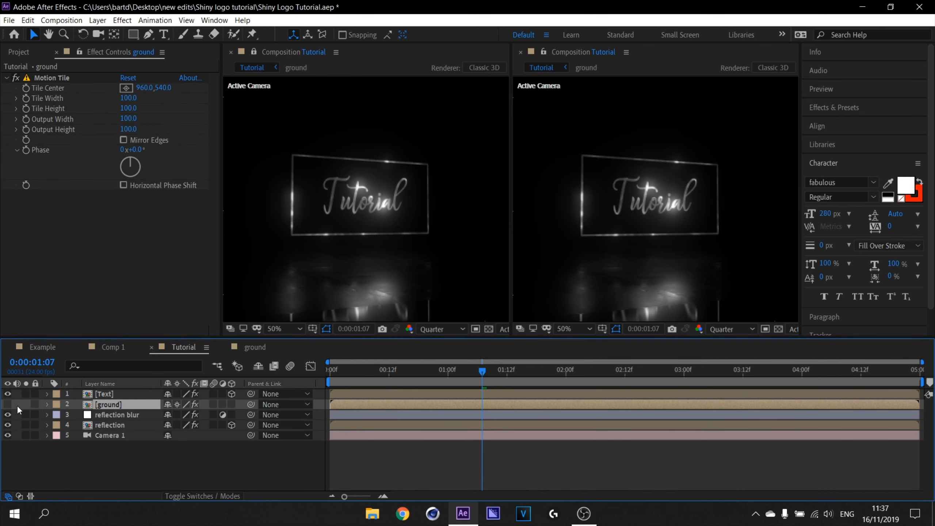
left_click(253, 347)
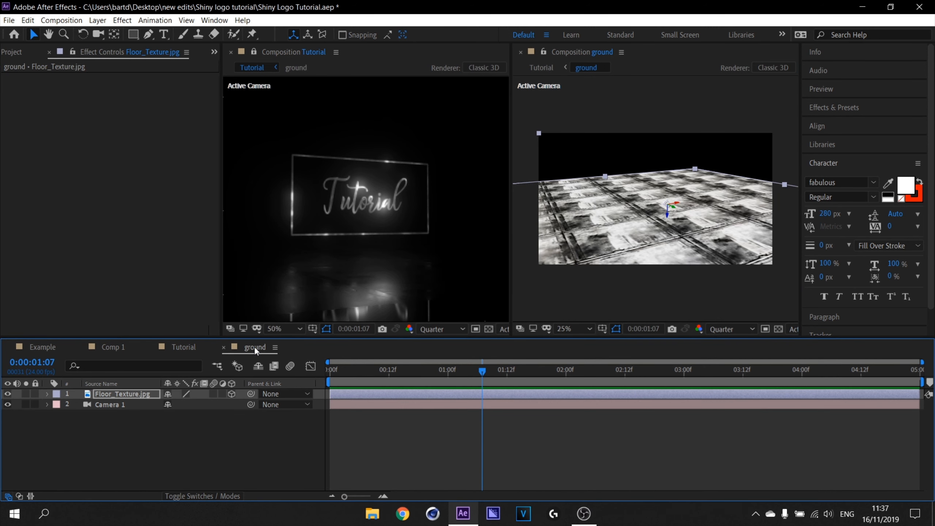
left_click_drag(674, 204, 690, 219)
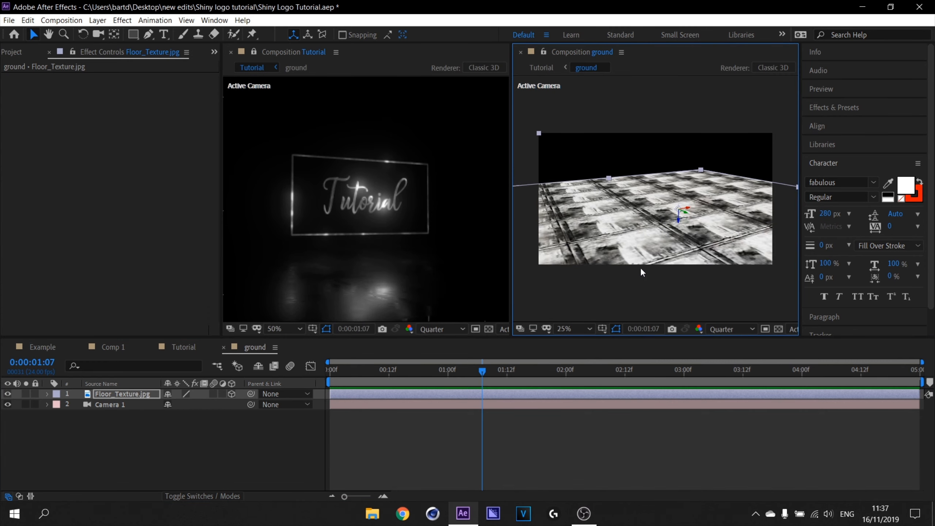
key("ctrl+z")
Step: Apply Motion Tile to Floor_Texture.jpg with Mirror Edges on, Output Width 300 and Output Height 340
key("ctrl+space")
type("motio")
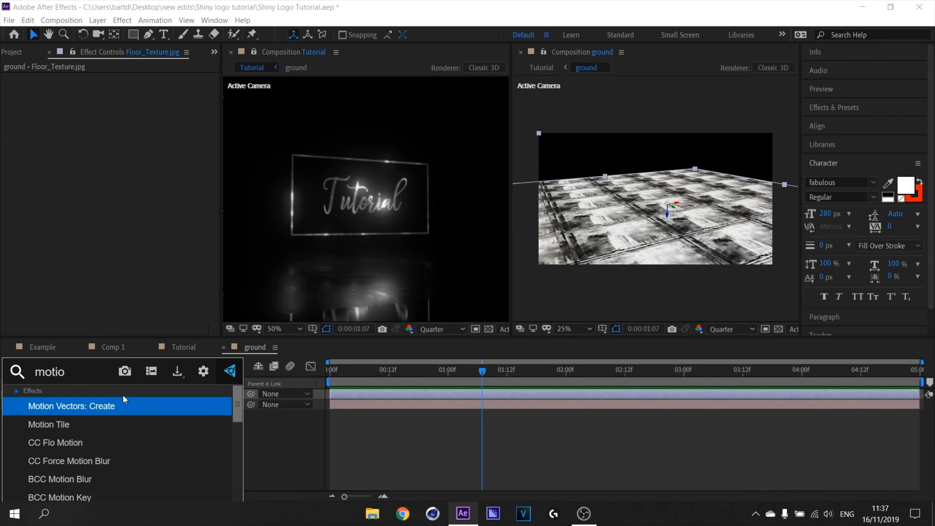
key("Down")
key("Return")
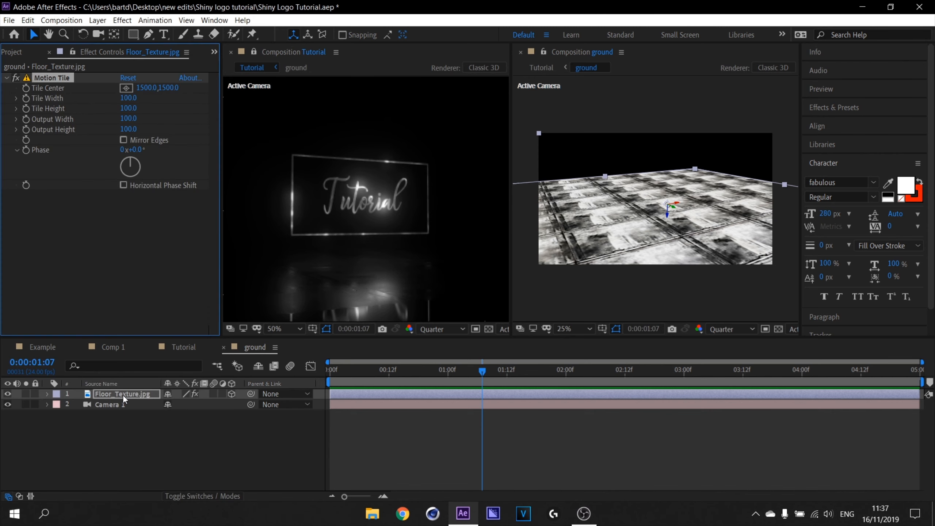
left_click(123, 139)
mouse_move(128, 129)
left_mouse_down()
mouse_move(142, 130)
mouse_move(140, 119)
left_mouse_up()
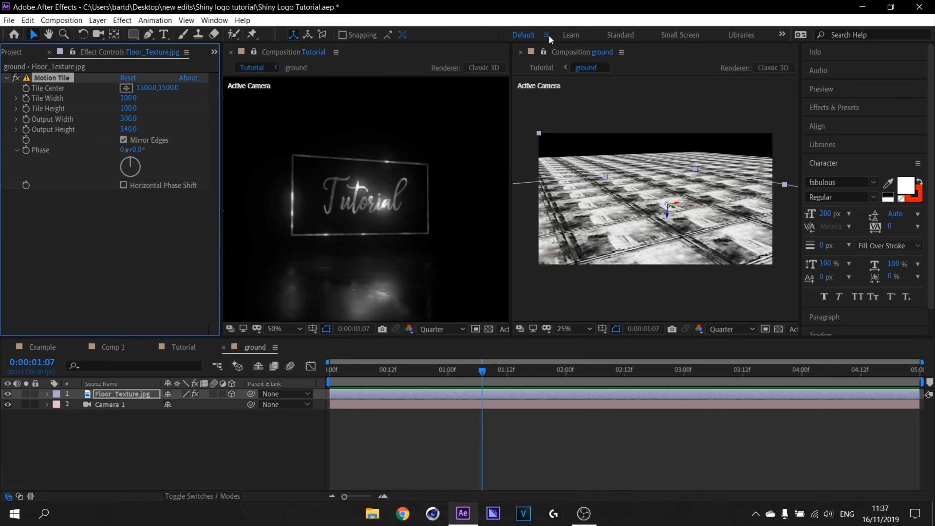
Step: Close the second viewer, unlock the remaining one, and preview the Tutorial composition from 0:00:00:18
left_click(521, 52)
left_click(255, 52)
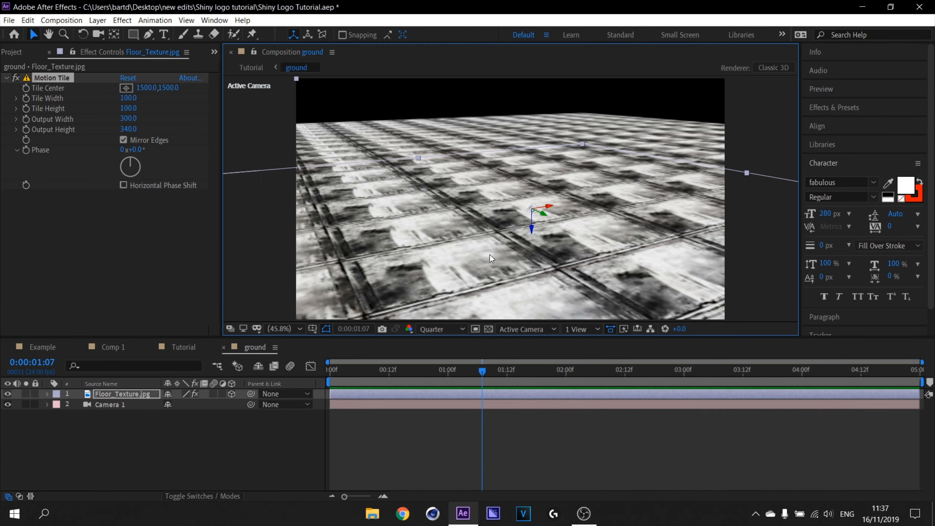
left_click(180, 344)
left_click(416, 370)
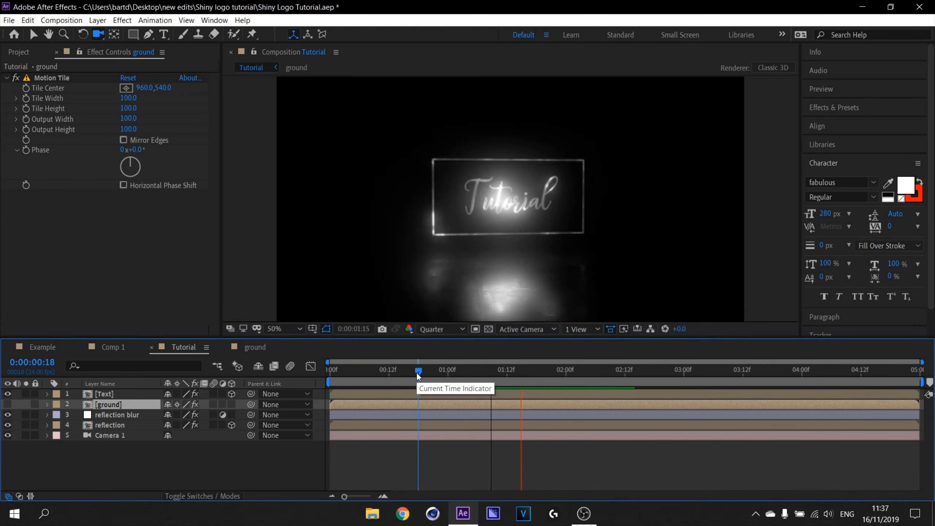
left_click_drag(417, 372, 460, 373)
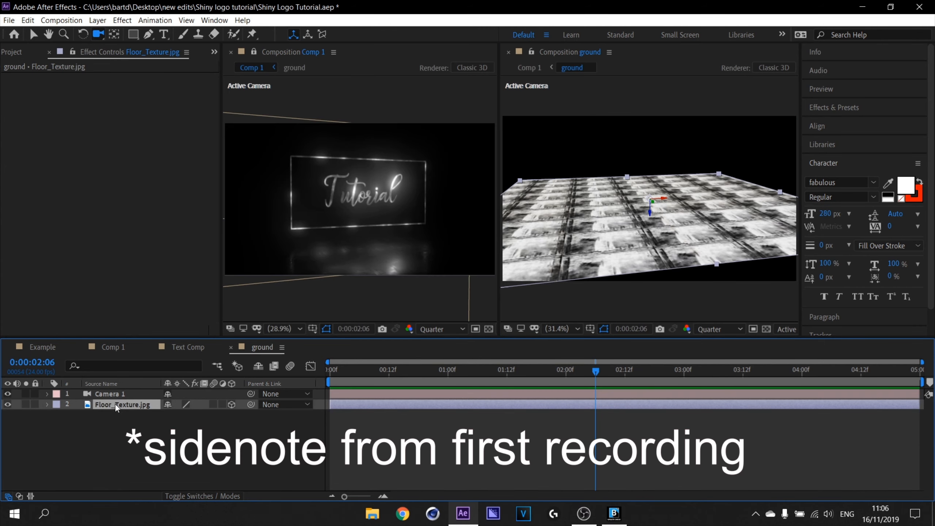
Step: Apply Curves to Floor_Texture.jpg in the ground composition, try bending the RGB curve, and undo the adjustment
key("ctrl+space")
type("curv")
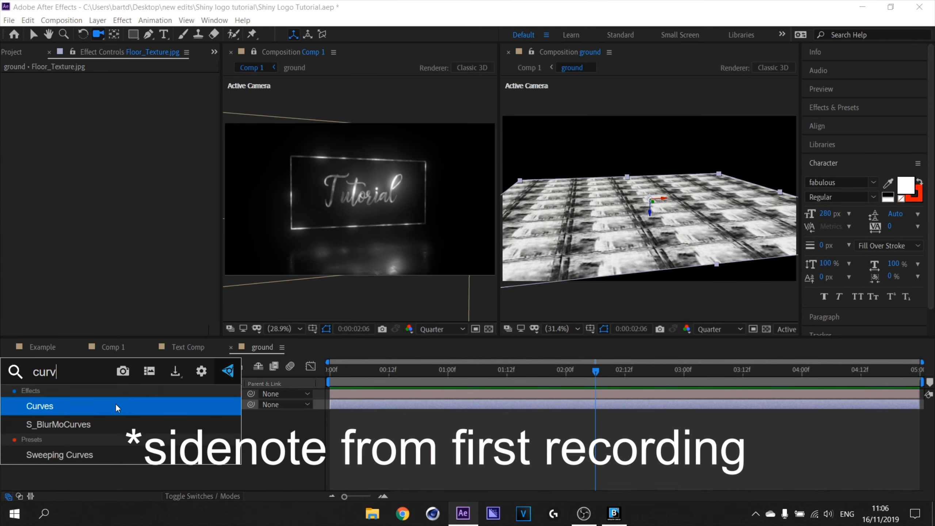
left_click(118, 405)
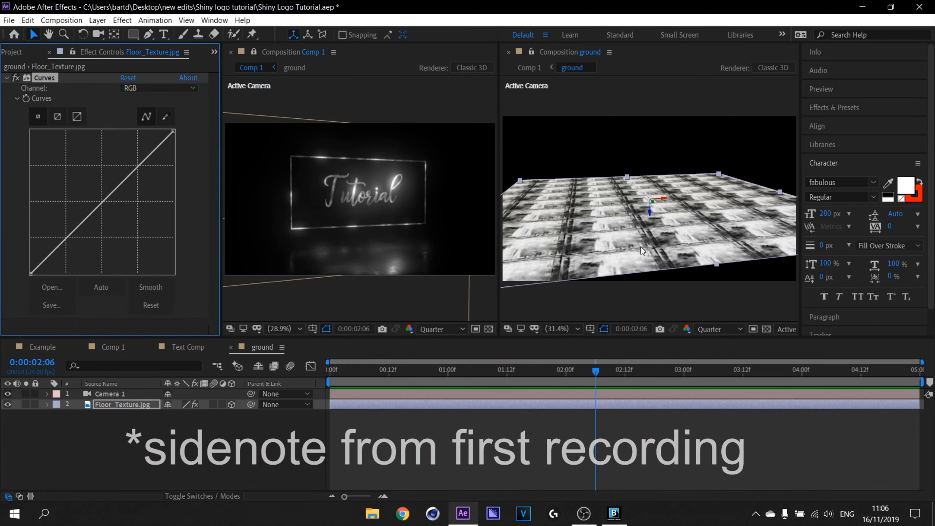
scroll(393, 245, "up", 1)
scroll(393, 246, "up", 1)
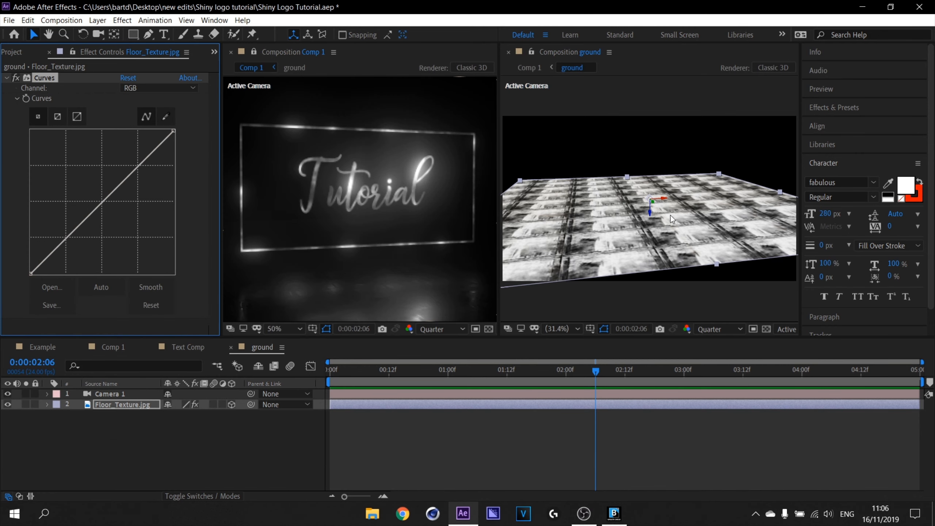
left_click_drag(89, 168, 74, 260)
key("ctrl+z")
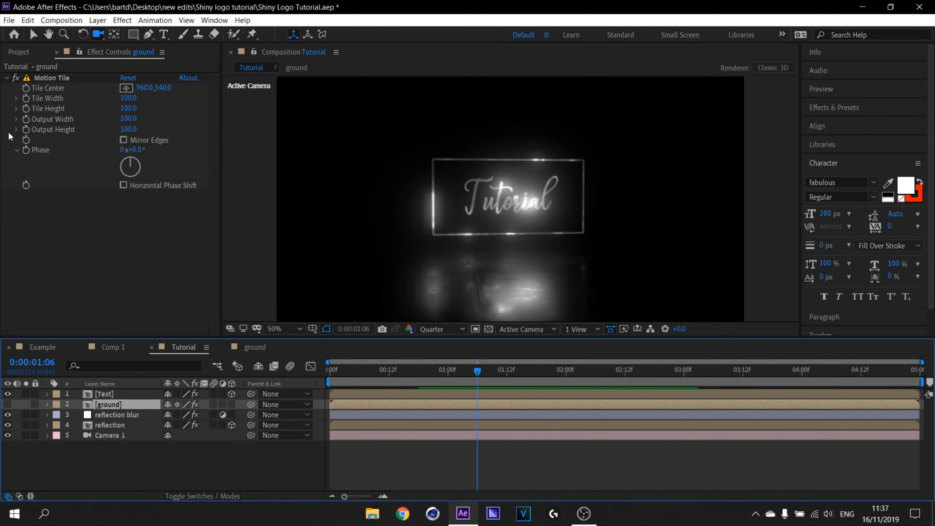
Step: Duplicate the Text layer in the Tutorial composition and rename the lower copy "ground glow"
left_click(33, 35)
left_click(109, 393)
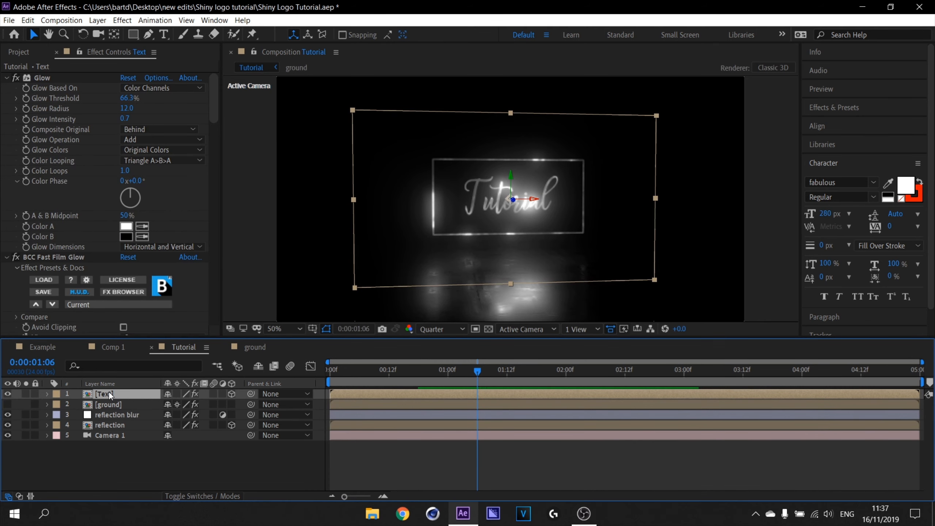
key("ctrl+d")
left_click(112, 404)
key("Return")
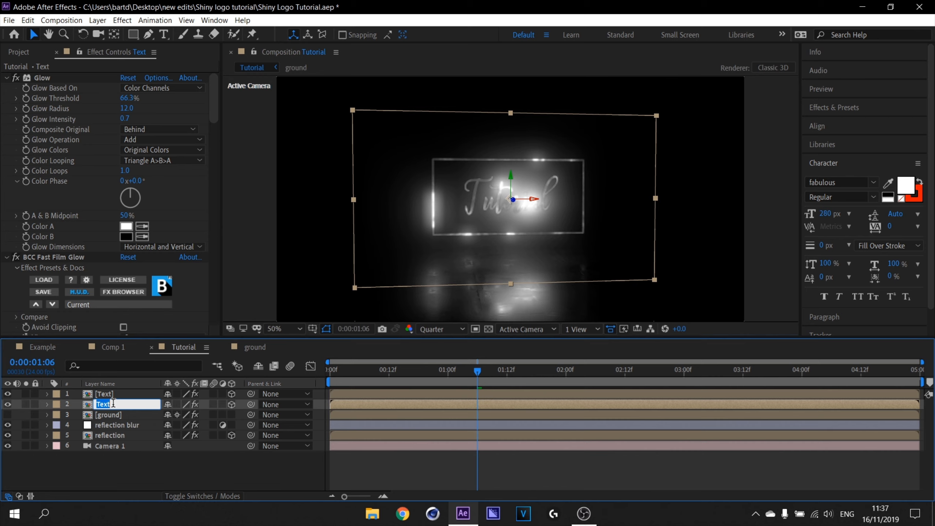
type("ground glow")
key("Return")
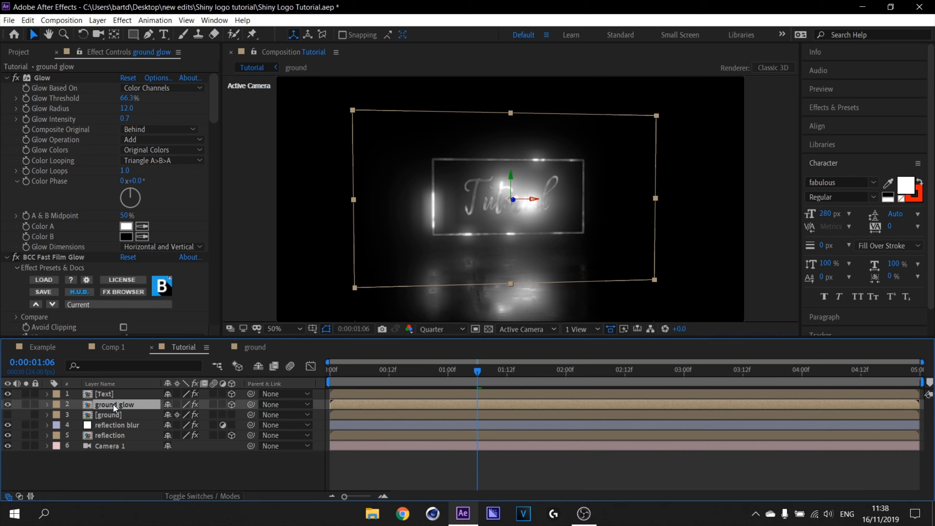
Step: Lay the ground glow layer flat by setting its X Rotation to 90° and its Y Position to 540
left_click(48, 404)
left_click(58, 424)
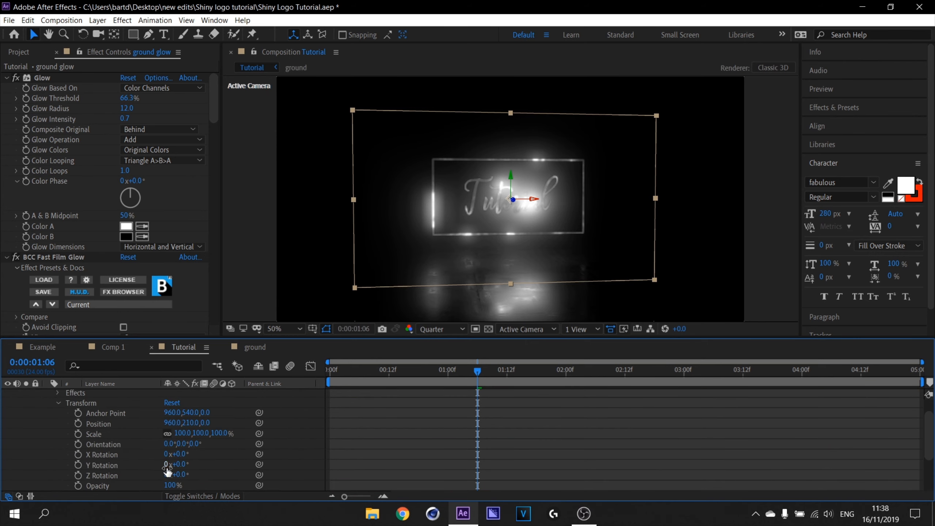
left_click(180, 454)
key("Return")
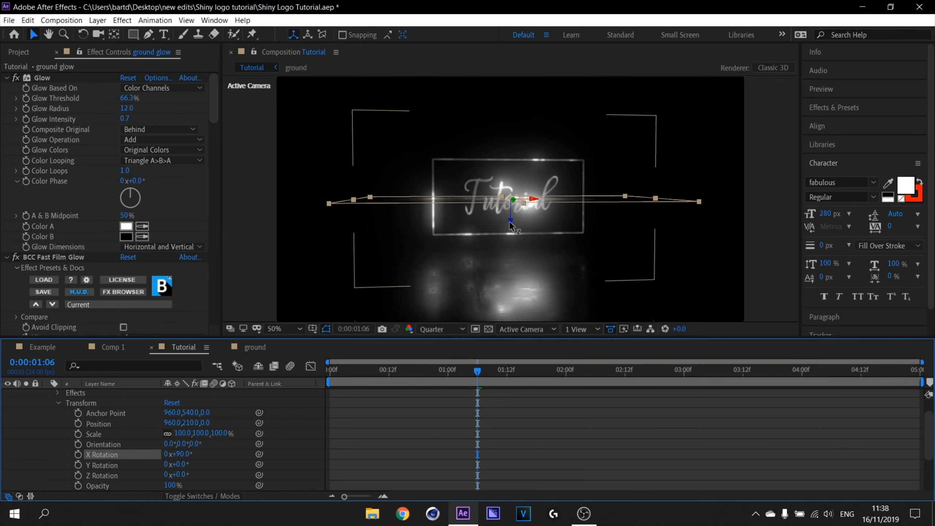
left_click(188, 423)
type("540")
key("Return")
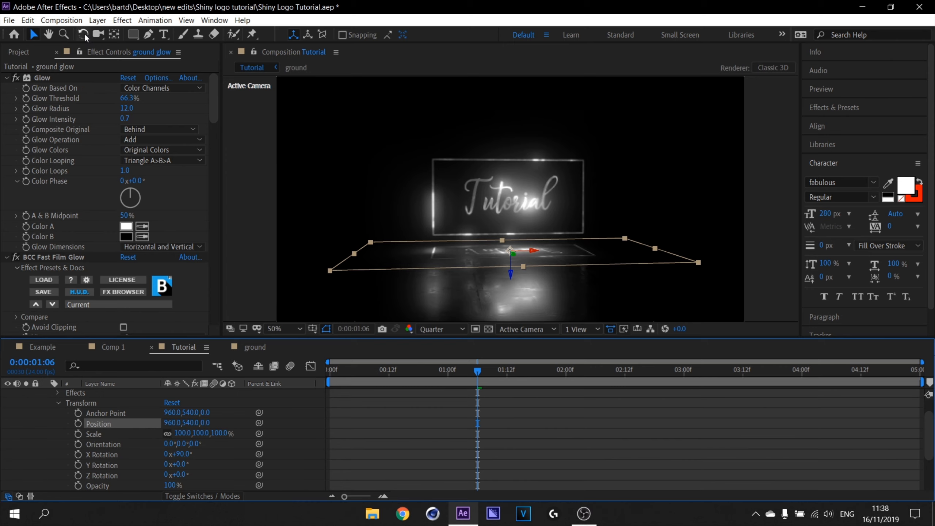
Step: Orbit Camera 1 to a raised angle and squash the ground glow layer to a Y Scale of about 30.1%
left_click(98, 34)
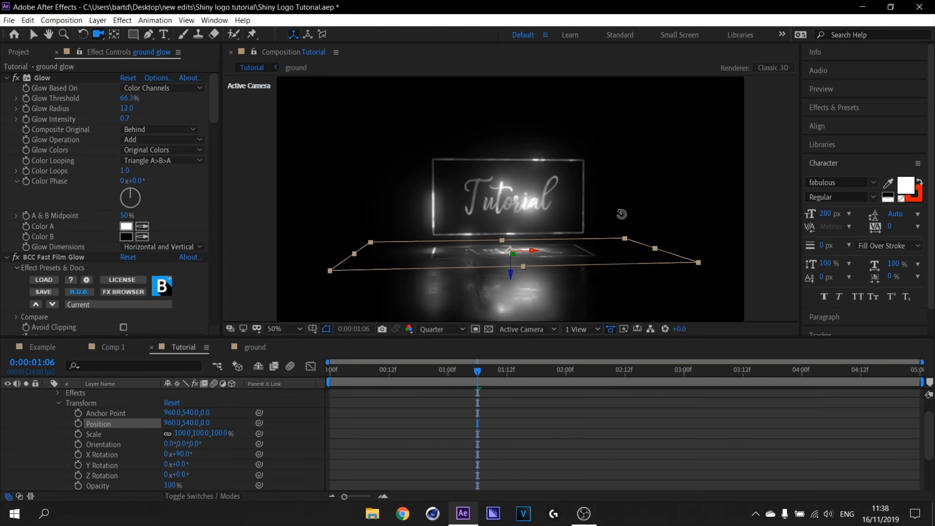
left_click_drag(622, 214, 627, 232)
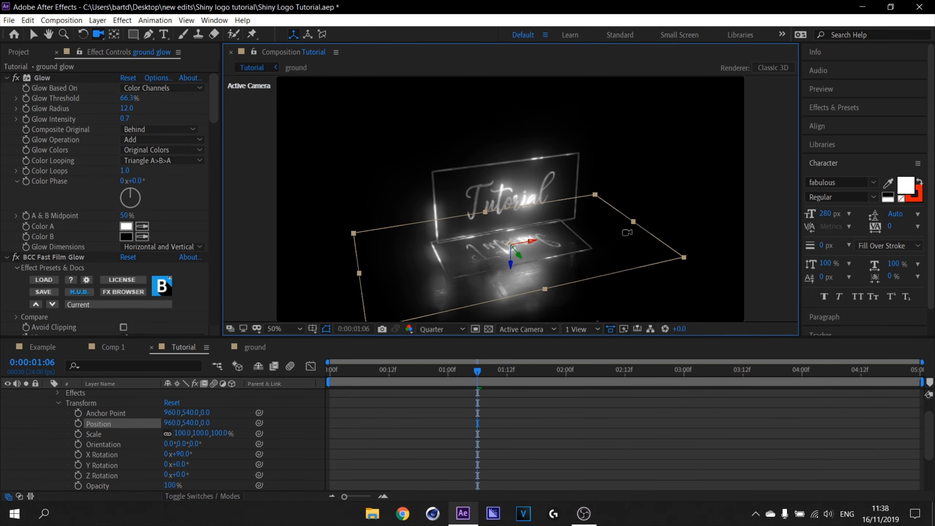
left_click(33, 34)
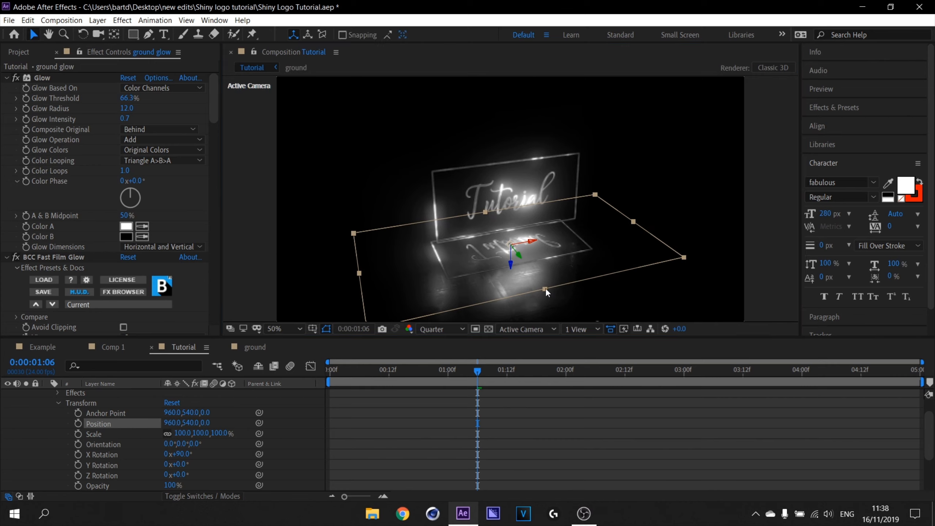
left_click_drag(546, 289, 521, 255)
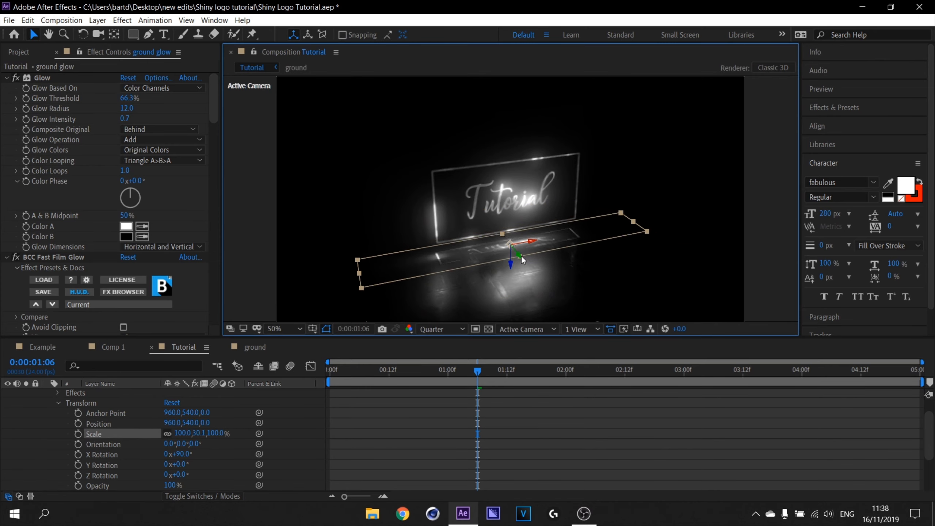
scroll(83, 399, "up", 2)
left_click(47, 405)
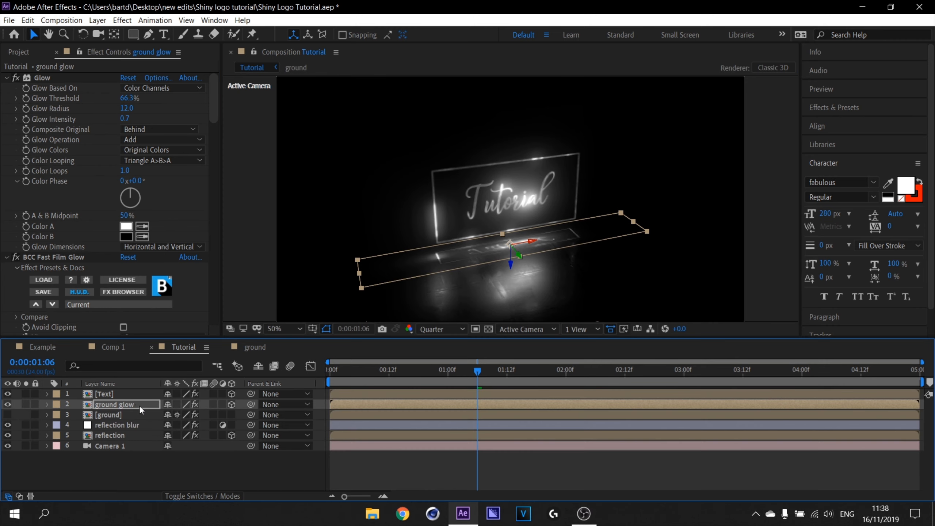
Step: Apply Fast Box Blur to the ground glow layer with a Blur Radius of 31 and squash the layer slightly in depth
key("ctrl+space")
type("fas")
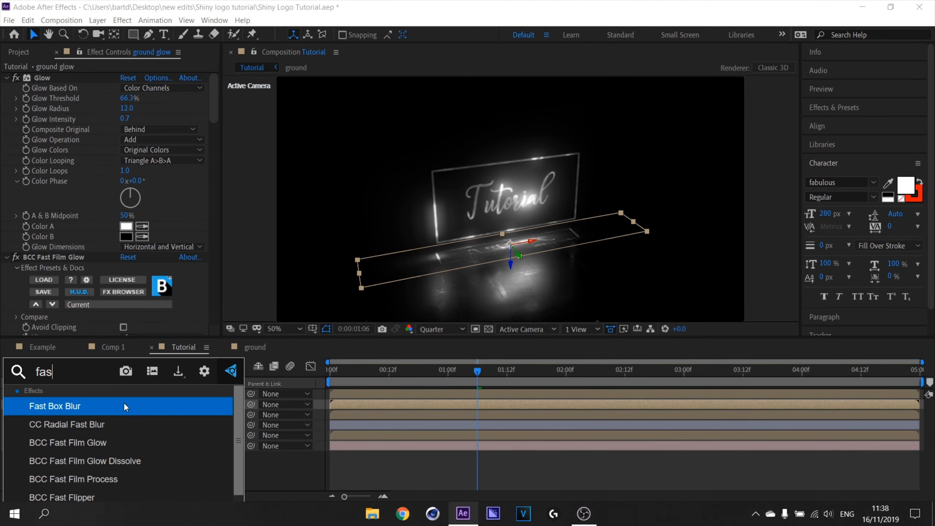
type("t")
key("Return")
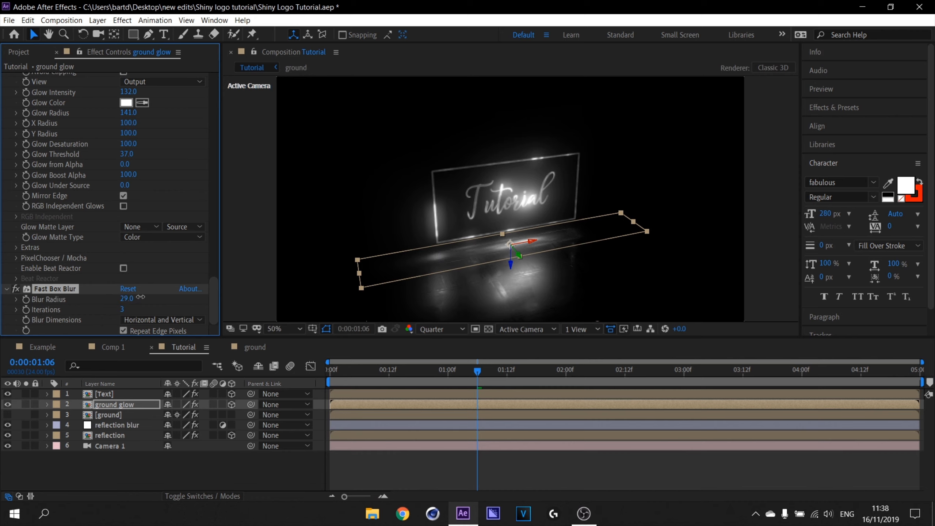
left_click_drag(141, 297, 144, 297)
left_click_drag(502, 232, 503, 235)
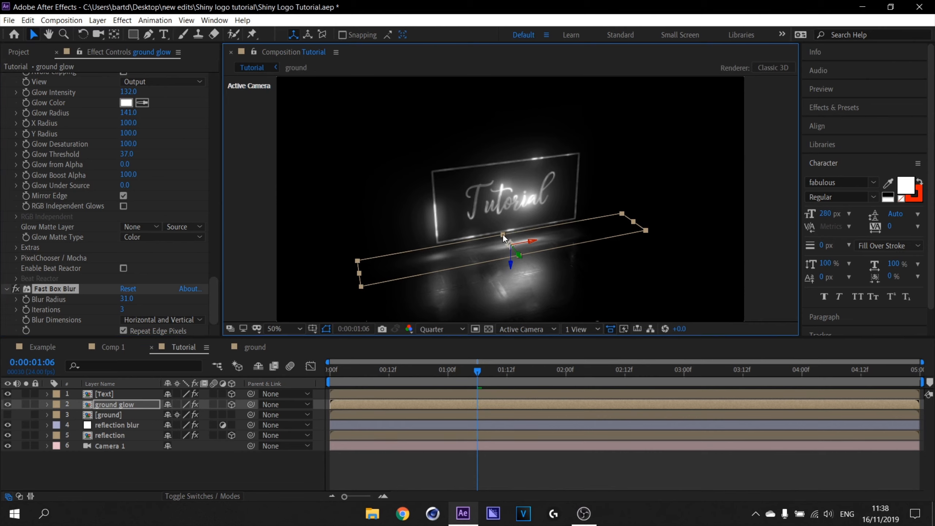
Step: Duplicate the ground glow layer and stretch the lower copy to a greater depth on the floor
left_click(109, 405)
key("ctrl+d")
left_click(109, 415)
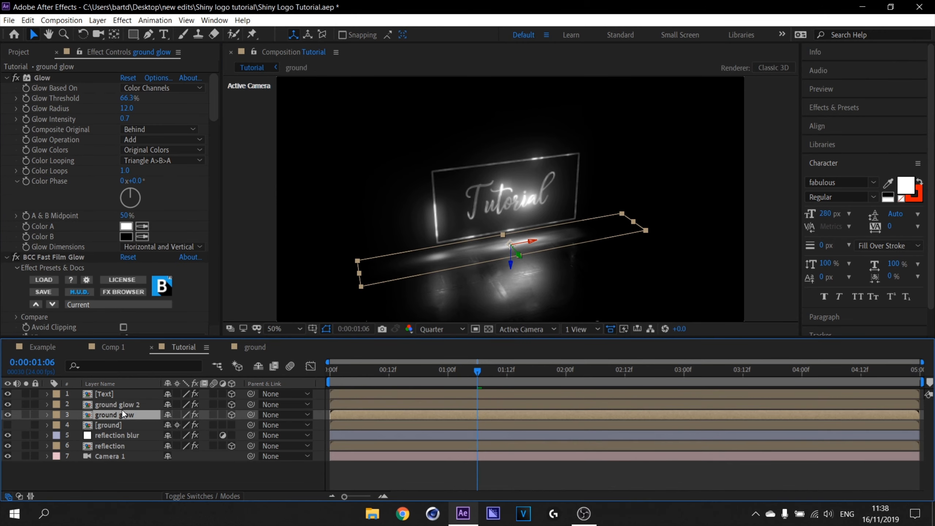
left_click_drag(503, 236, 497, 227)
left_click(137, 415)
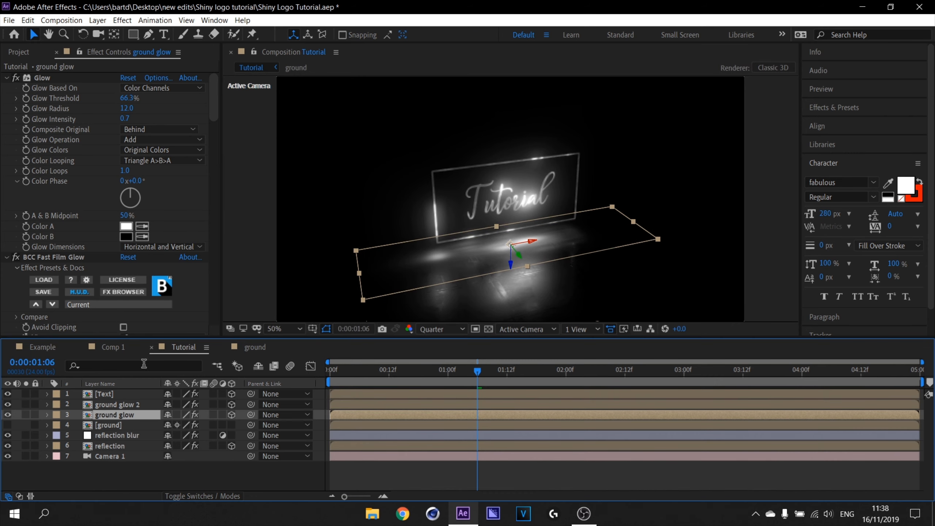
Step: Increase the Fast Box Blur radius on the enlarged lower ground glow copy
scroll(113, 266, "down", 5)
scroll(110, 267, "down", 5)
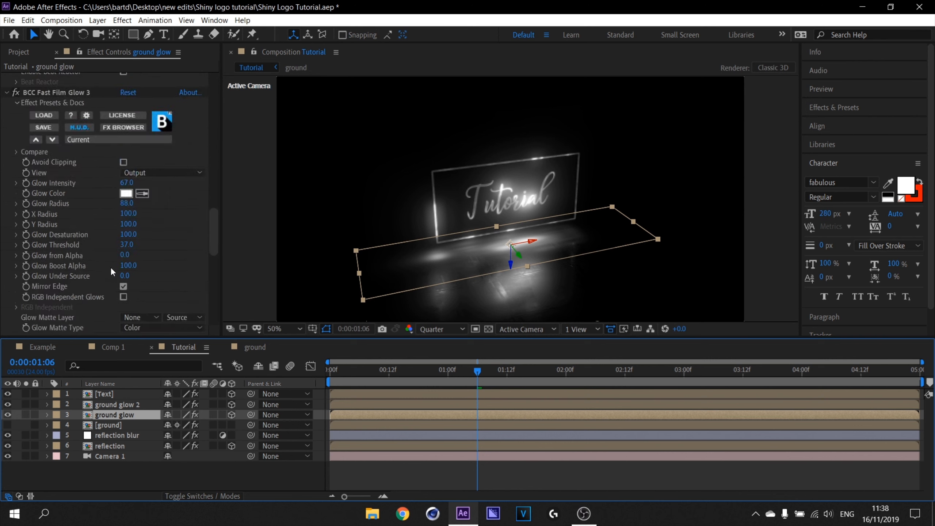
left_click_drag(124, 302, 130, 298)
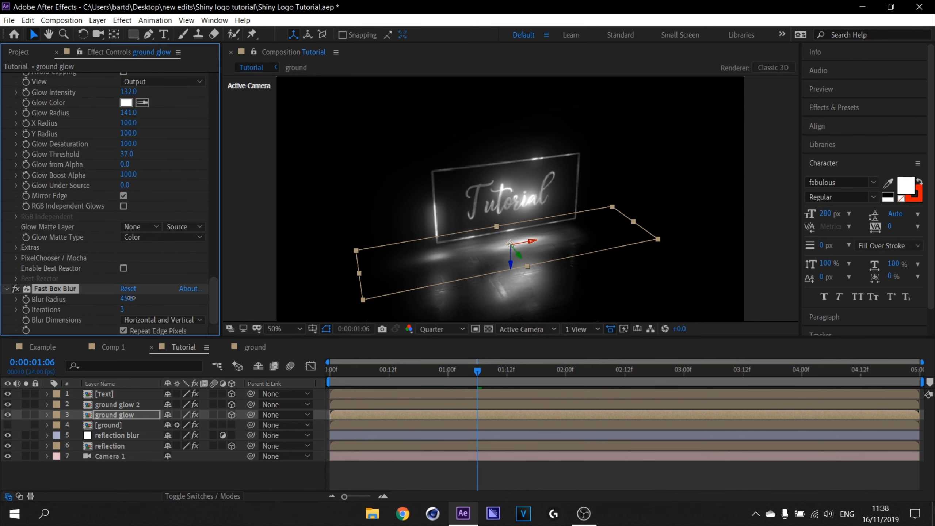
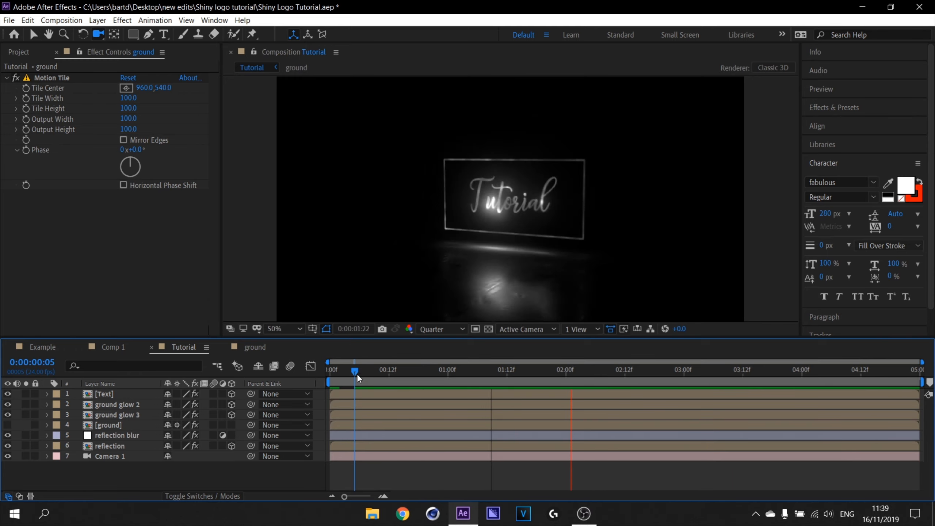
Step: Delete Camera 1 from the Tutorial composition
left_click_drag(356, 374, 517, 355)
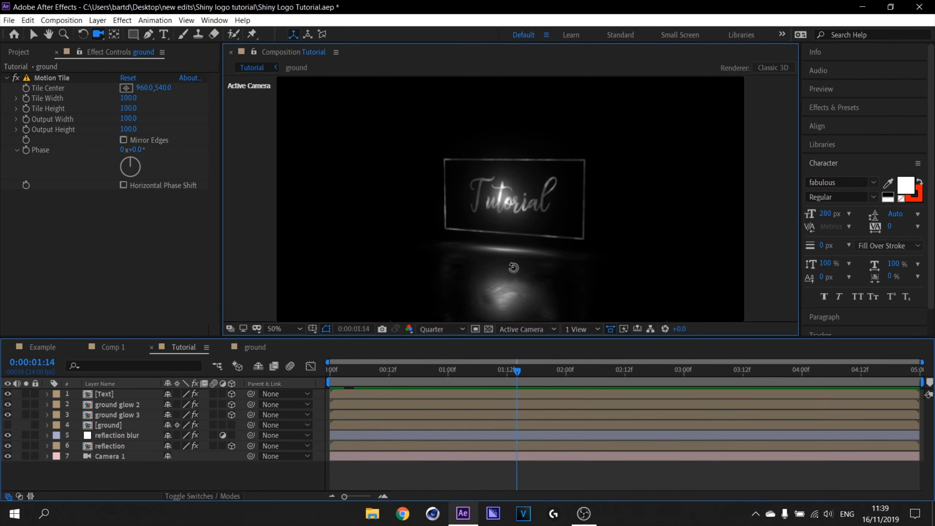
left_click_drag(515, 267, 553, 248)
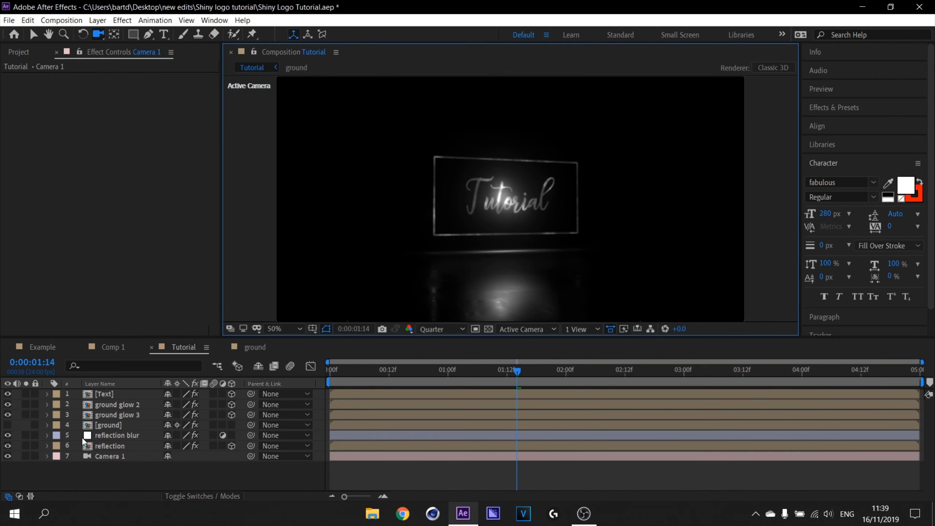
left_click(116, 454)
key("p")
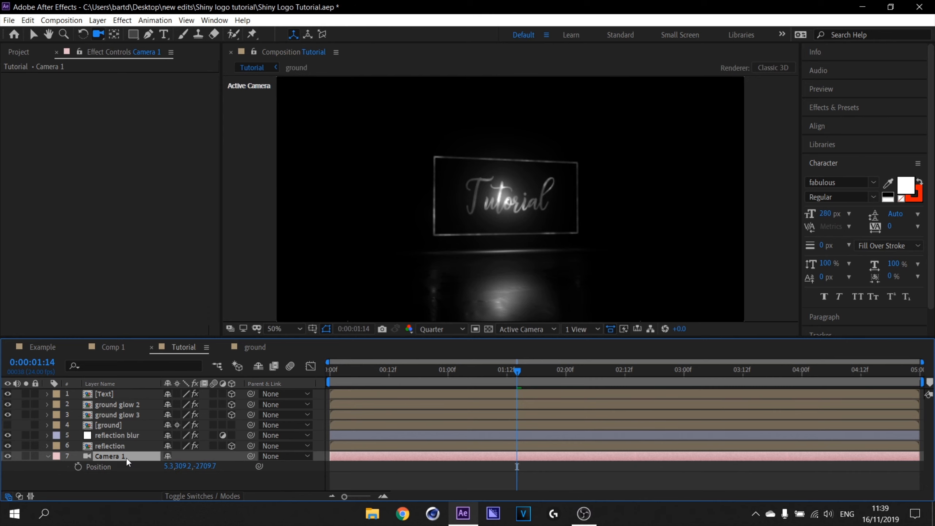
key("Delete")
Step: Add a new two-node 35mm camera named Camera 1 and move it to the end of the layer stack
right_click(140, 462)
mouse_move(206, 348)
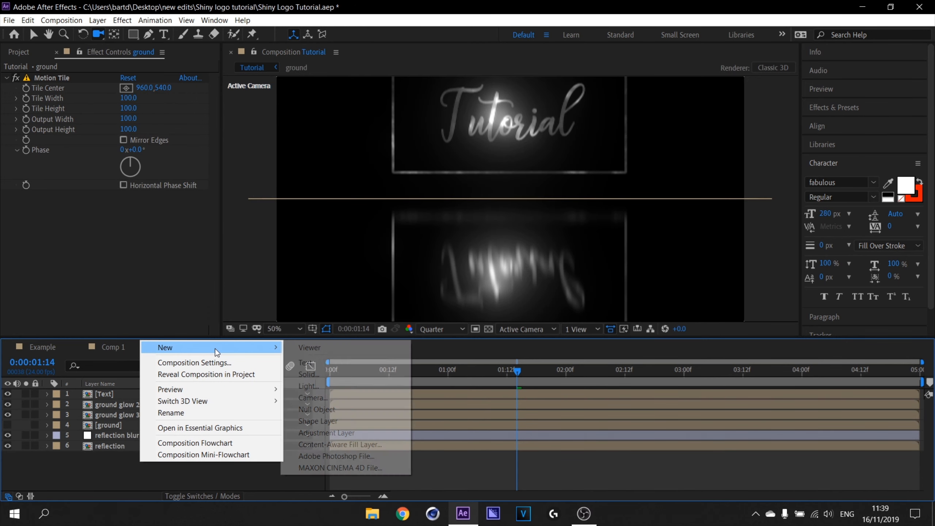
left_click(334, 394)
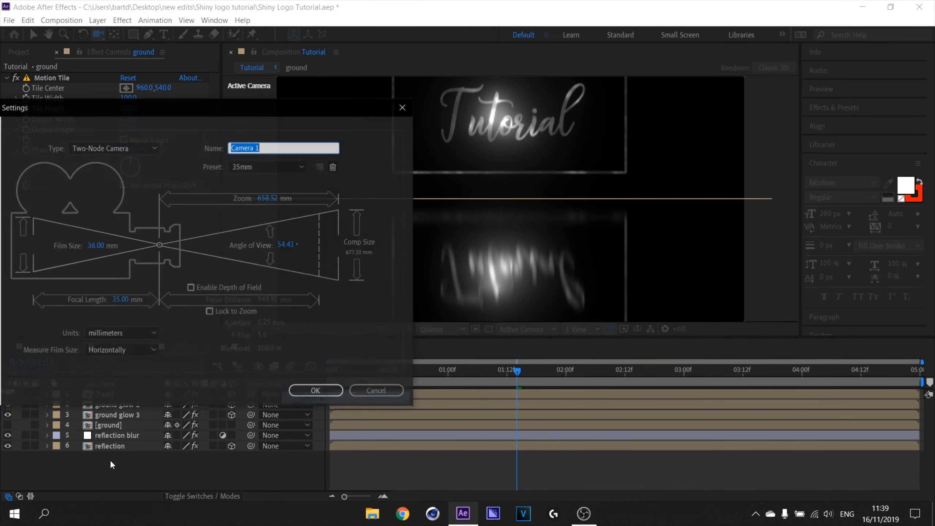
left_click(314, 384)
left_click_drag(106, 394, 112, 458)
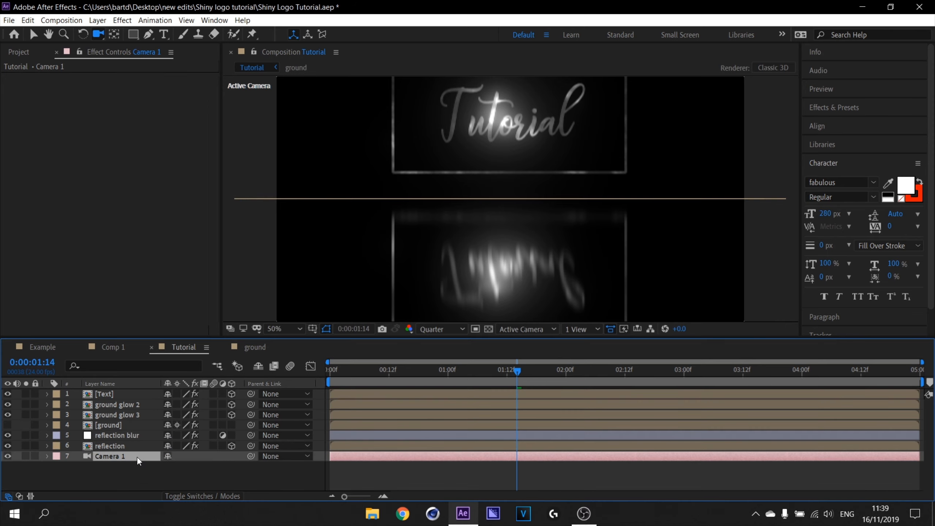
Step: Set both the Point of Interest Y and the Position Y of Camera 1 to 210
key("p")
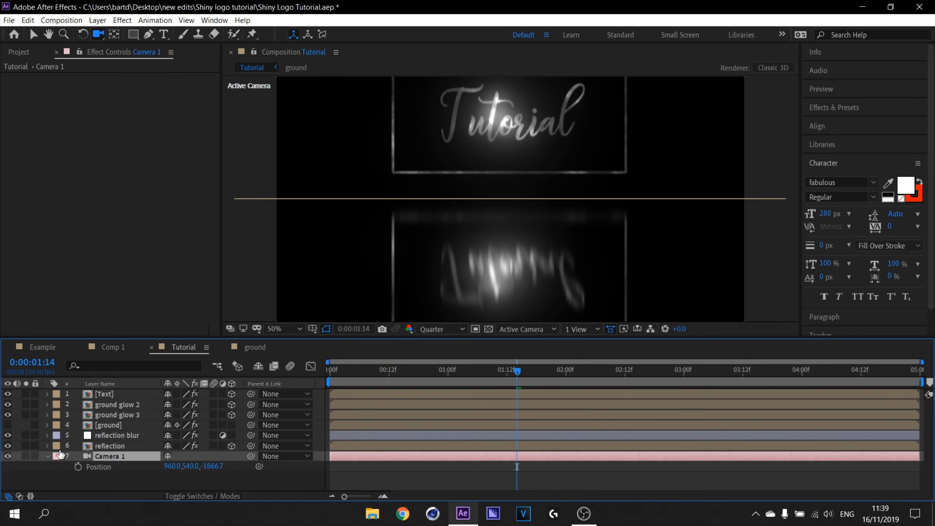
left_click(48, 456)
left_click(47, 457)
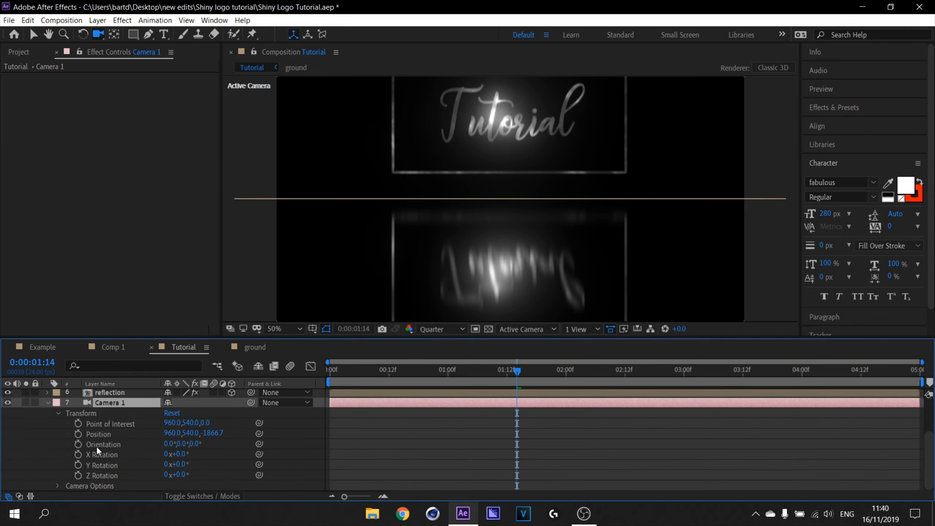
left_click(188, 422)
key("Return")
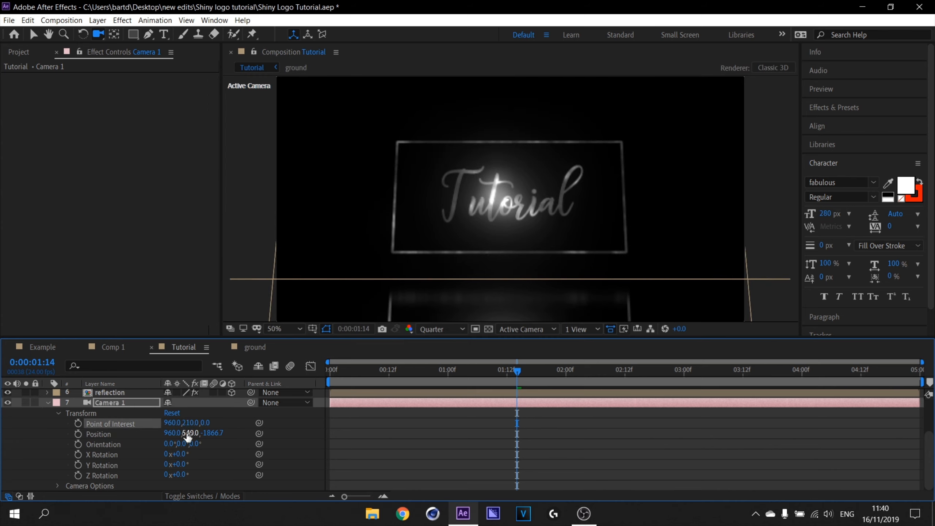
left_click_drag(188, 437, 72, 434)
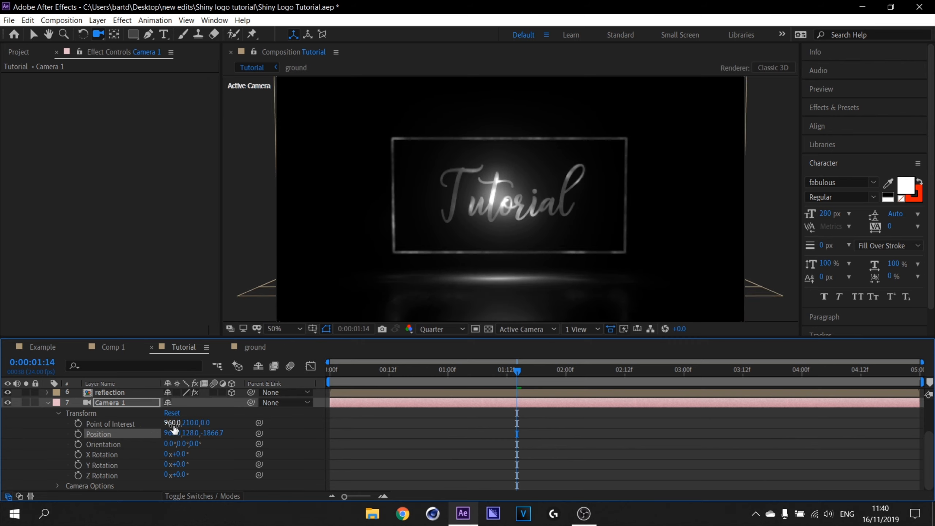
left_click(190, 433)
key("Return")
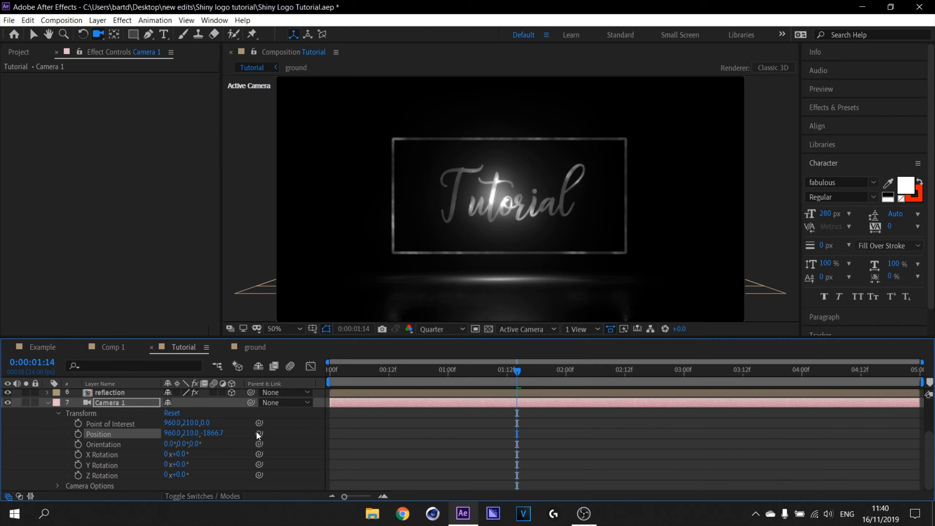
Step: Widen Camera 1's view by reducing its Zoom to about 1625.7 pixels
left_click(112, 402)
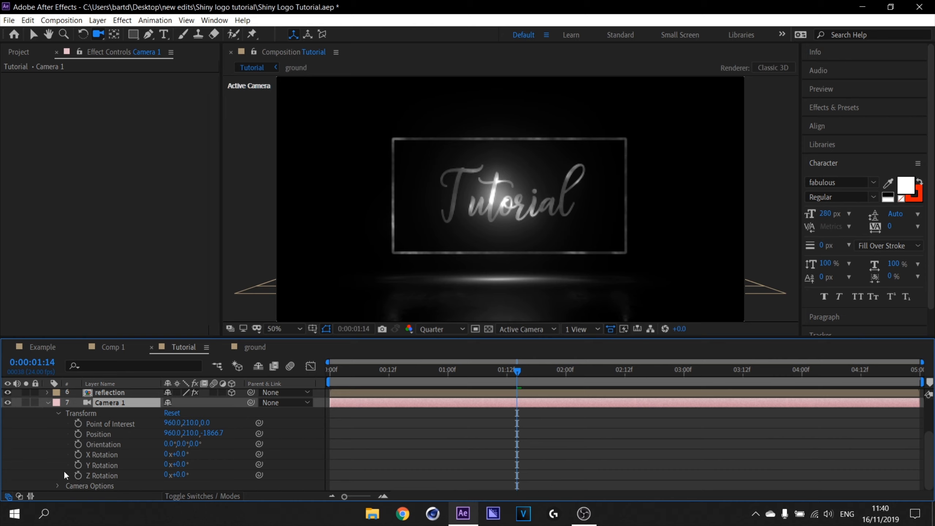
left_click(57, 485)
left_click_drag(173, 405, 26, 408)
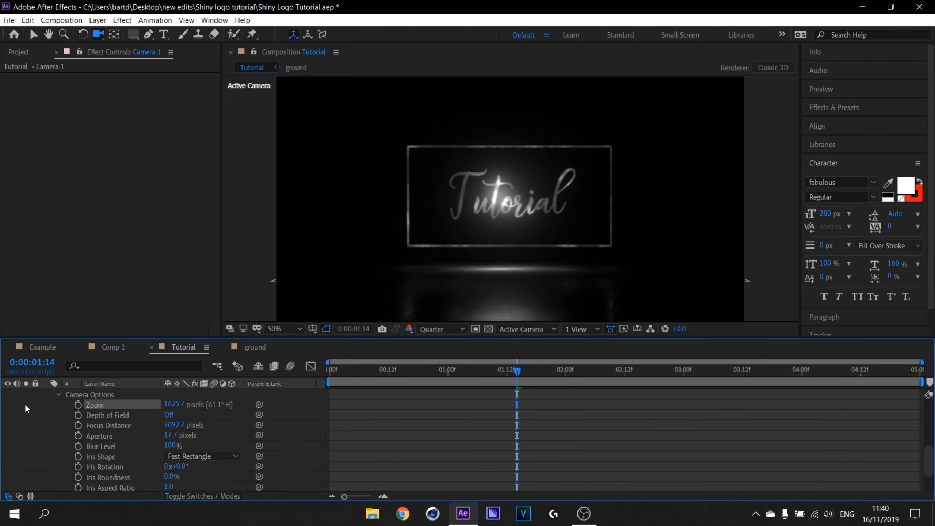
Step: Keyframe Camera 1's Position at the first frame with a Z value of about -2387.7
scroll(72, 407, "up", 1)
scroll(86, 440, "up", 3)
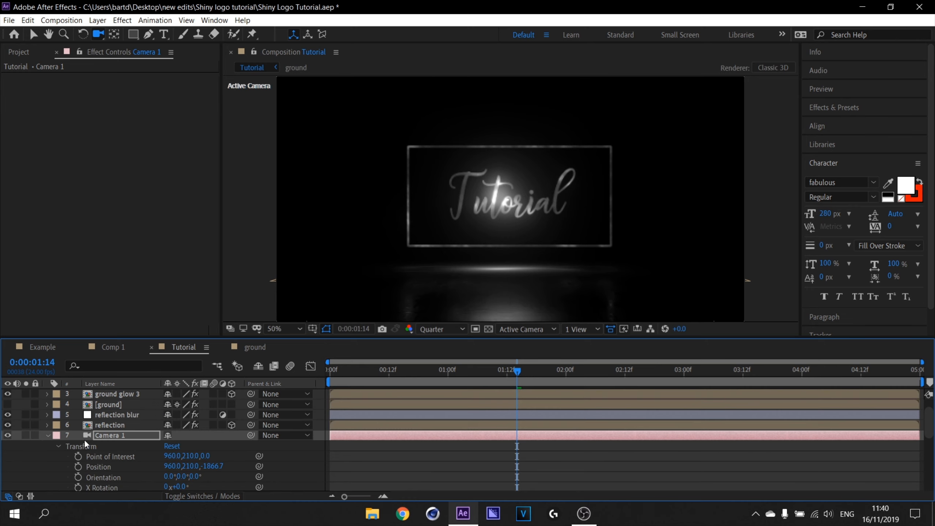
scroll(81, 449, "down", 1)
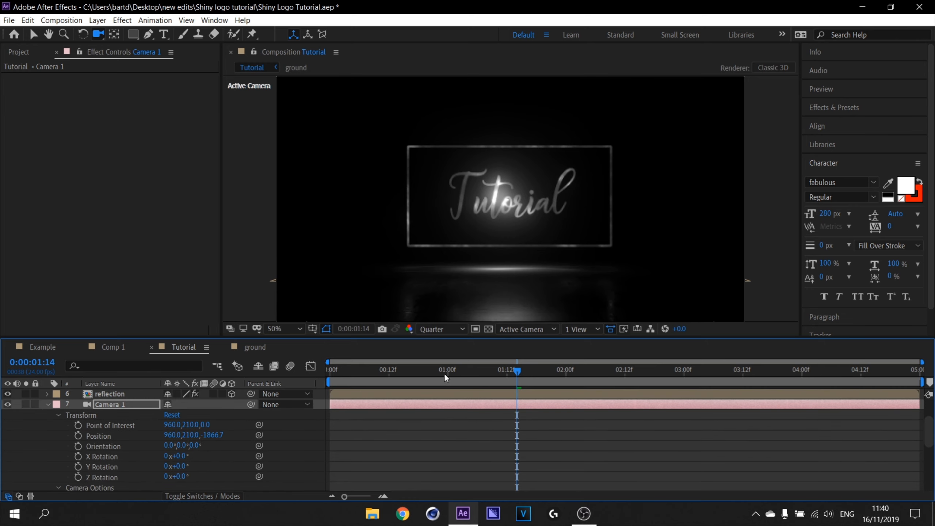
key("Home")
left_click(78, 435)
left_click_drag(205, 435, 244, 436)
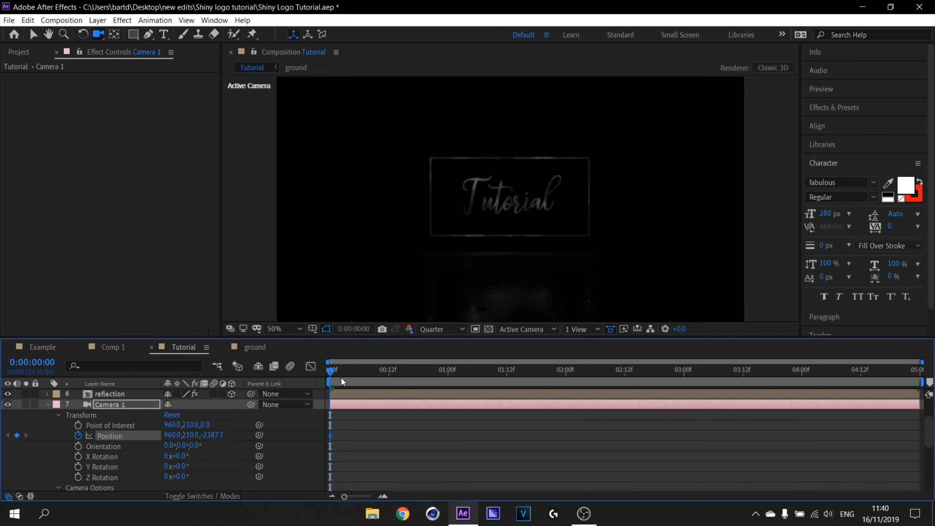
Step: Add a Camera 1 Position keyframe at 0:00:04:23 with Z about -1428.7, and preview the push-in from the start
left_click_drag(332, 372, 922, 370)
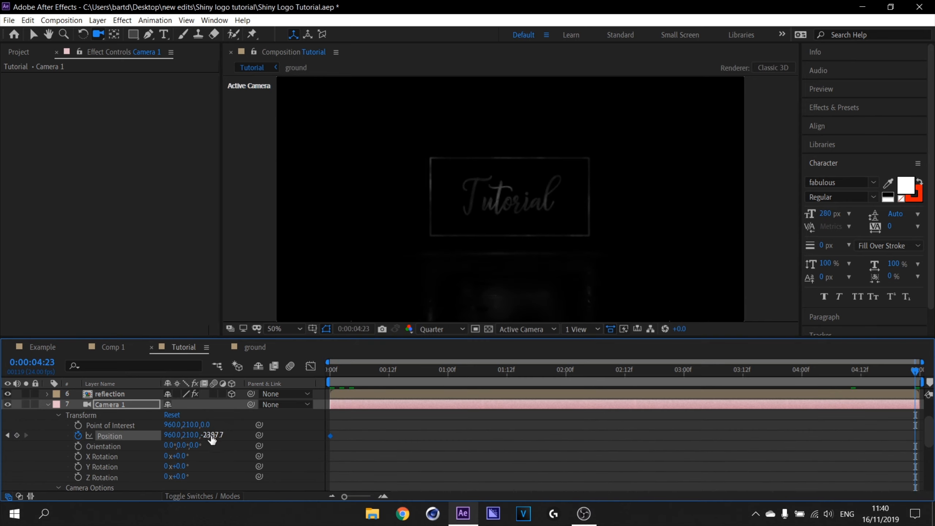
left_click_drag(212, 438, 265, 437)
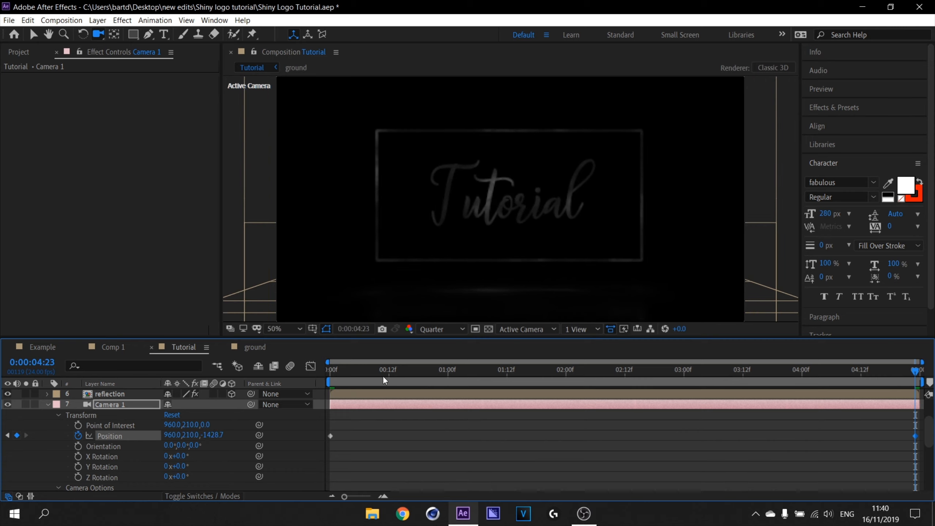
key("Home")
key("space")
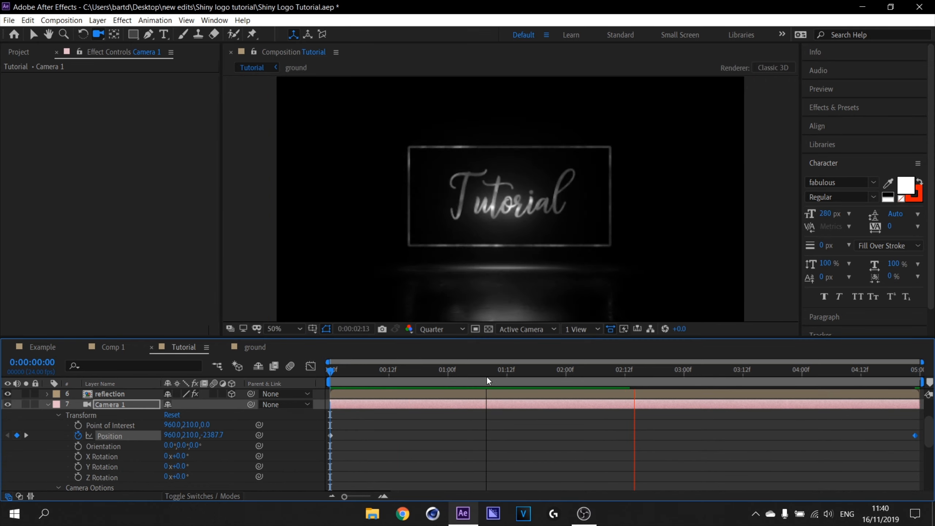
key("space")
Step: Keyframe Camera 1's Orientation at the first frame with an X value of 340°
scroll(123, 446, "down", 3)
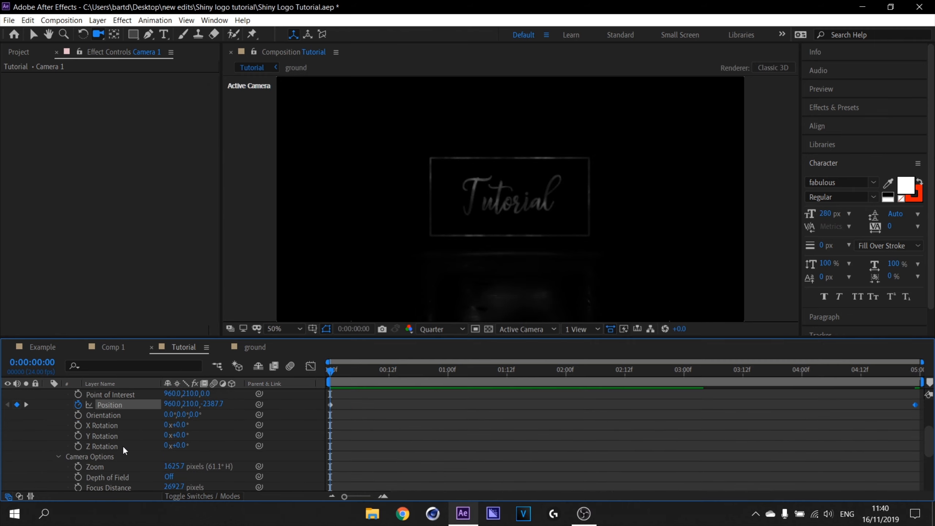
scroll(147, 429, "up", 3)
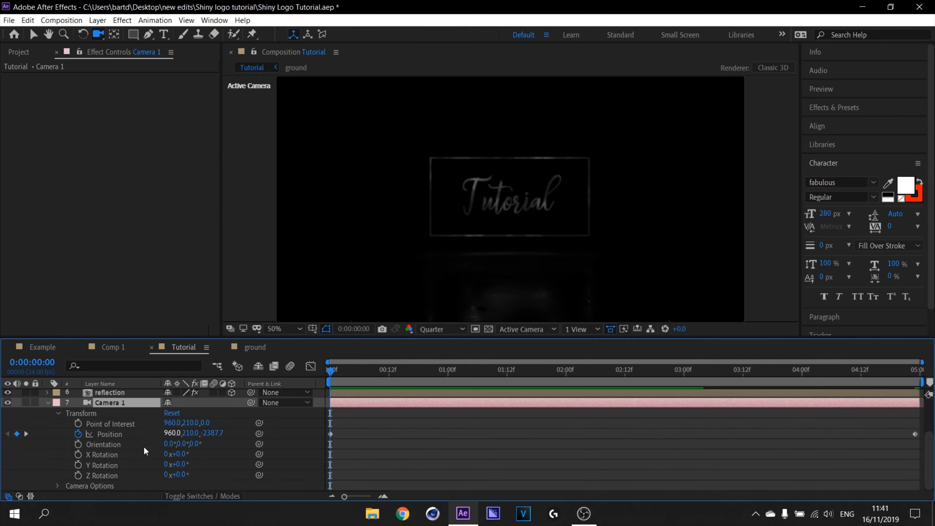
left_click(78, 444)
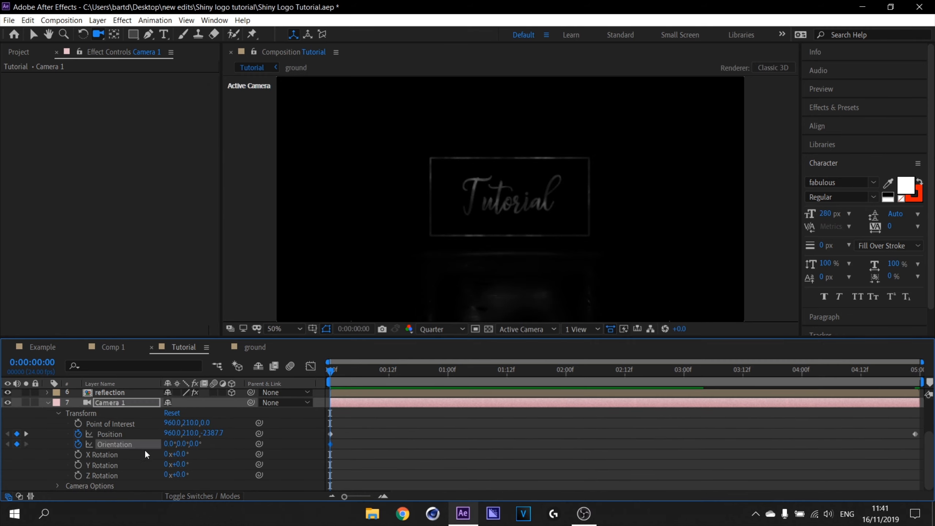
left_click(168, 444)
type("340")
key("Return")
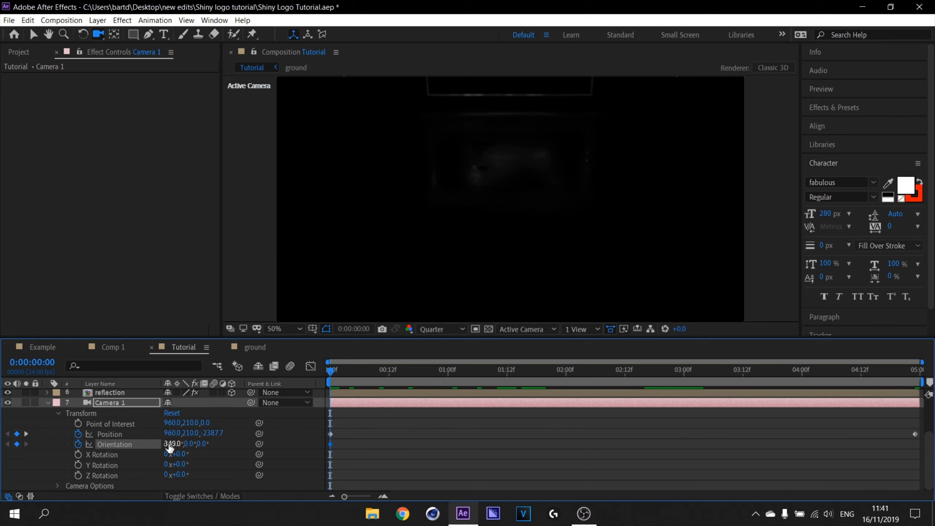
Step: Add a Camera 1 Orientation keyframe at 0:00:01:17 with the X value set to 0°
left_click_drag(442, 370, 531, 372)
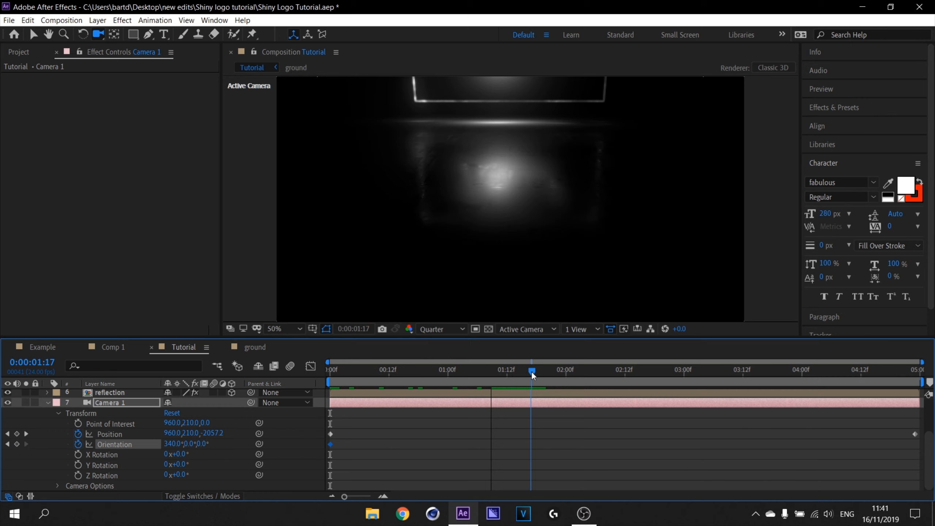
left_click(172, 444)
type("0")
key("Return")
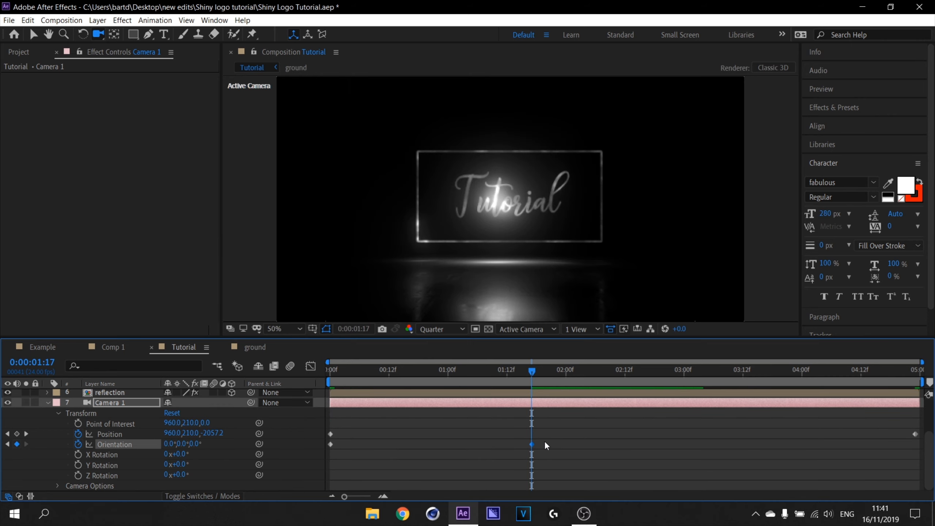
Step: Ease both Camera 1 Orientation keyframes and show their speed graph in the Graph Editor
left_click_drag(545, 442, 329, 453)
left_click(311, 366)
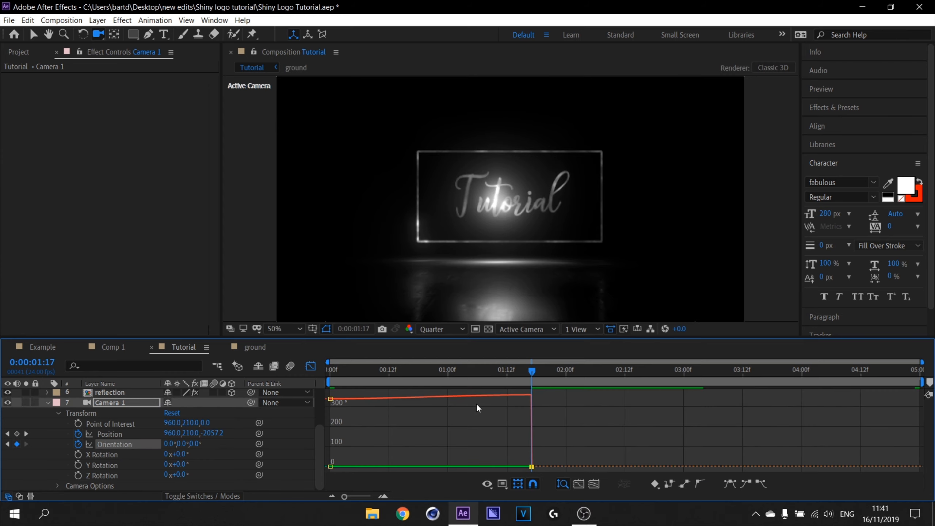
right_click(476, 403)
left_click(502, 319)
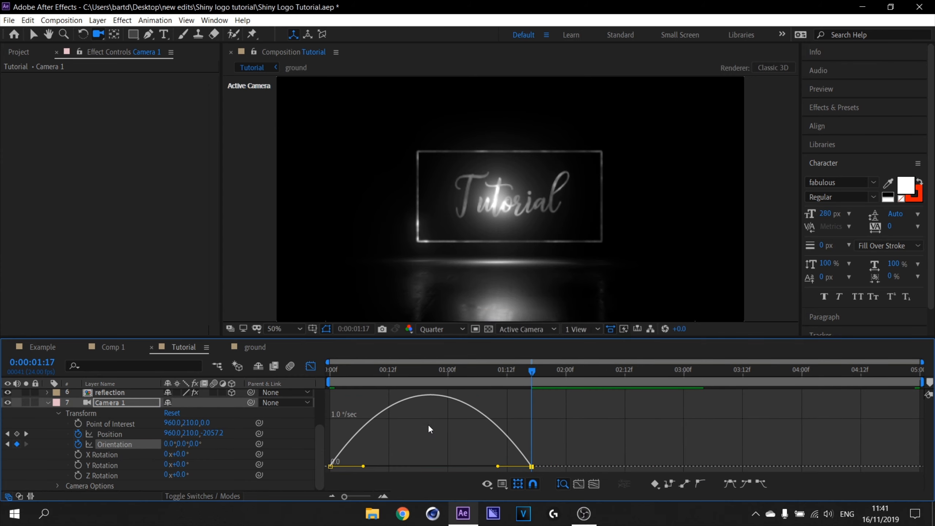
right_click(395, 430)
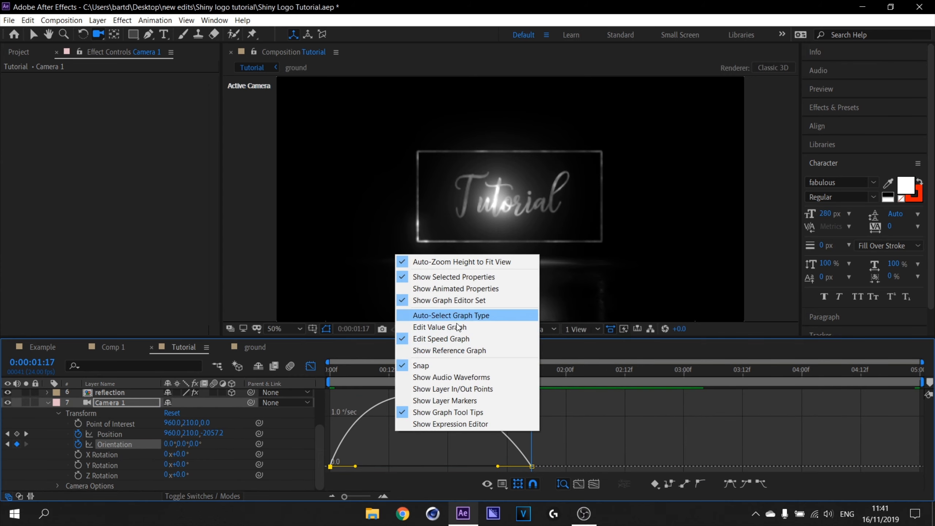
left_click(489, 327)
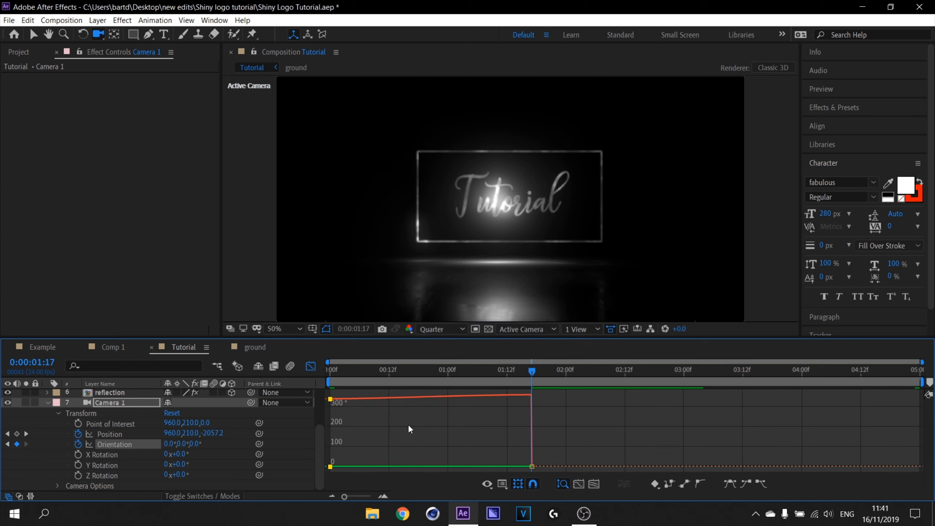
right_click(135, 445)
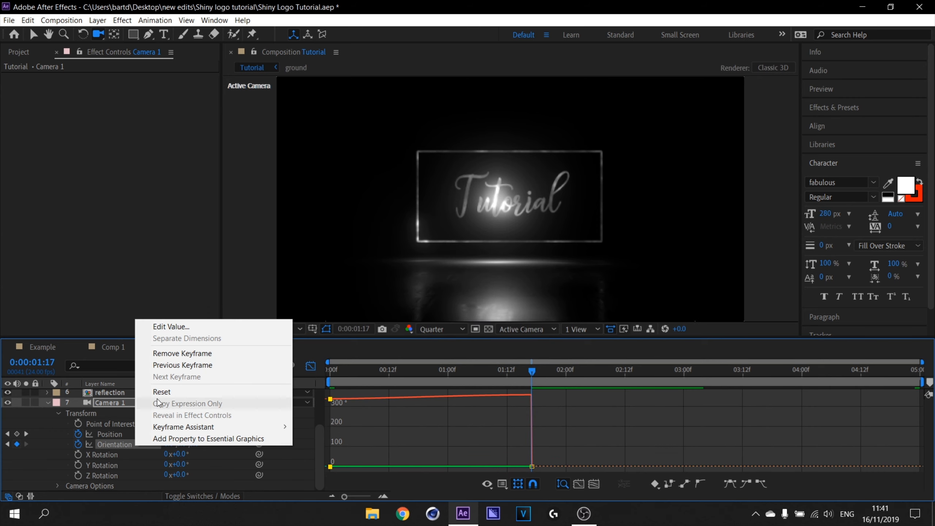
left_click(413, 422)
right_click(413, 421)
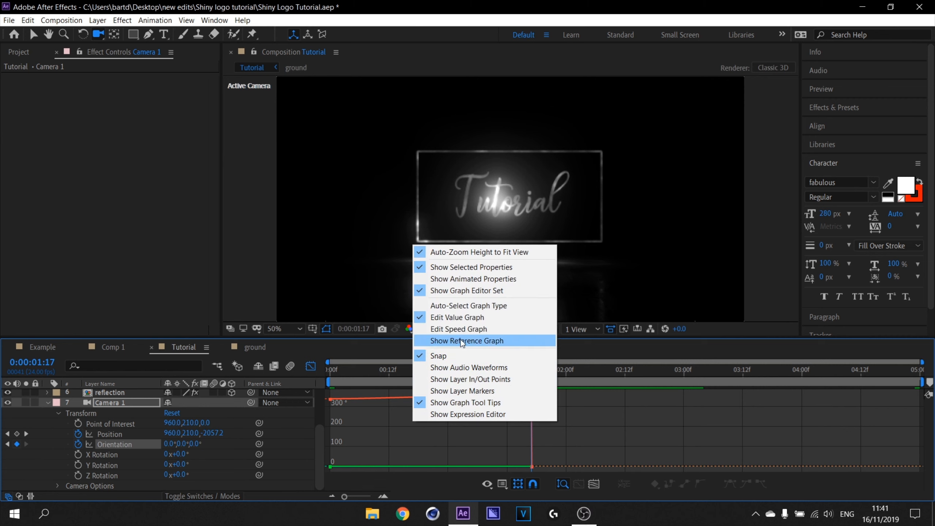
right_click(437, 436)
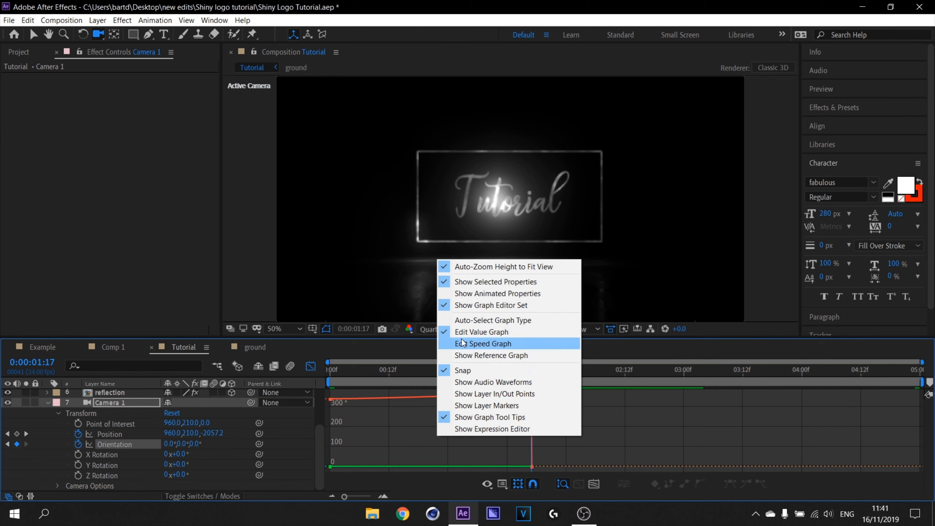
left_click(465, 343)
Step: Shape Camera 1's Orientation speed curve for a fast start and slow finish, with about 67% influence on the ending keyframe, and preview it
left_click(331, 467)
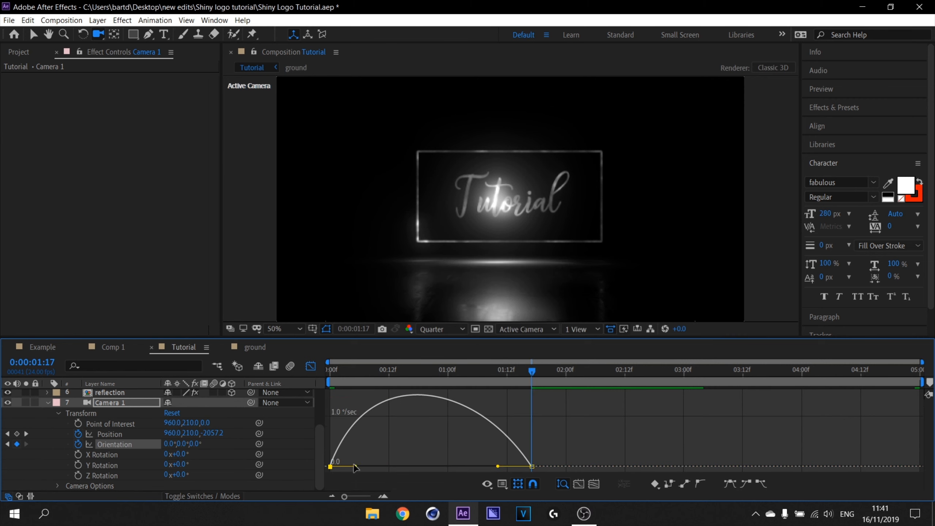
left_click_drag(355, 468, 342, 464)
left_click_drag(498, 466, 463, 467)
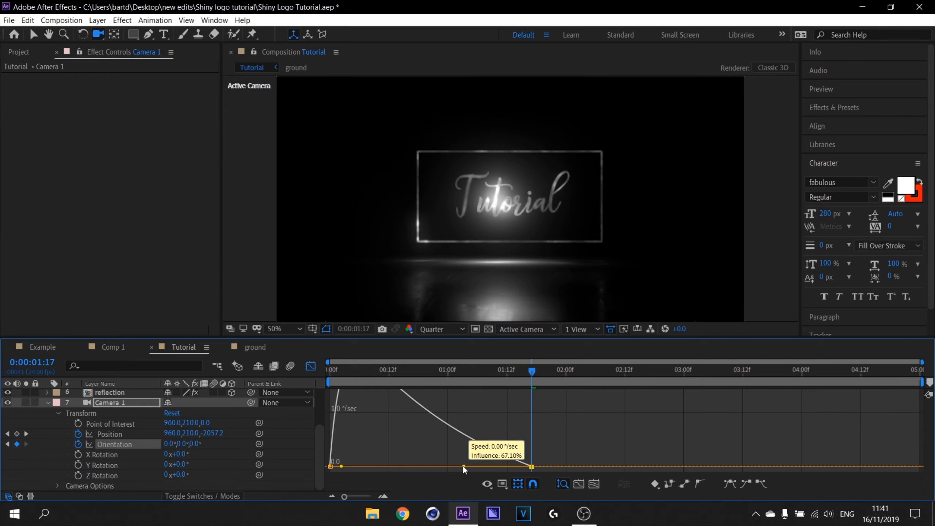
key("space")
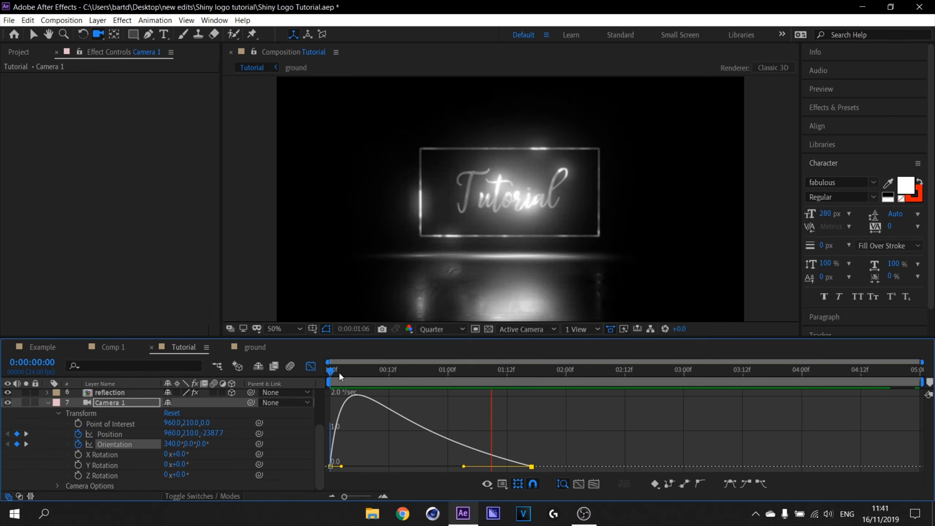
key("space")
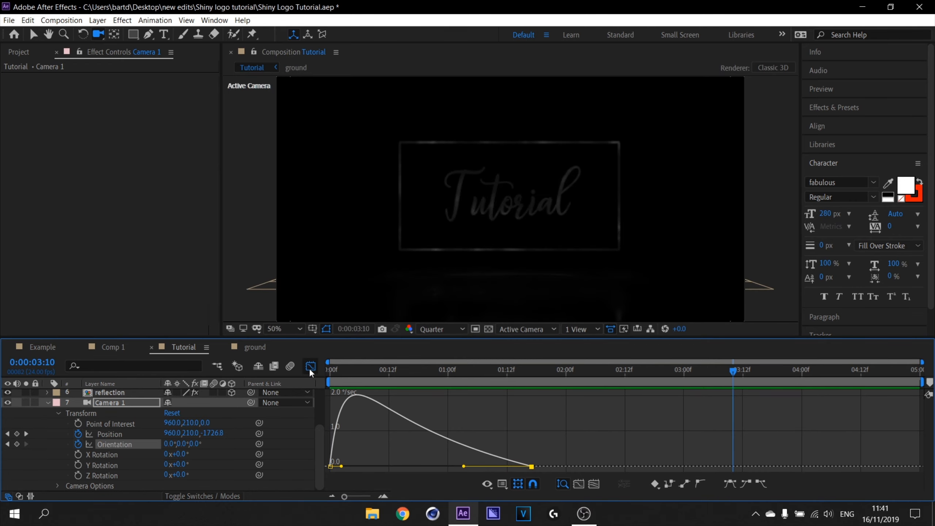
Step: Return the timeline to layer bars, go to 0:00:02:02 and check the Text layer by briefly hiding it
left_click(310, 366)
left_click_drag(377, 375, 612, 376)
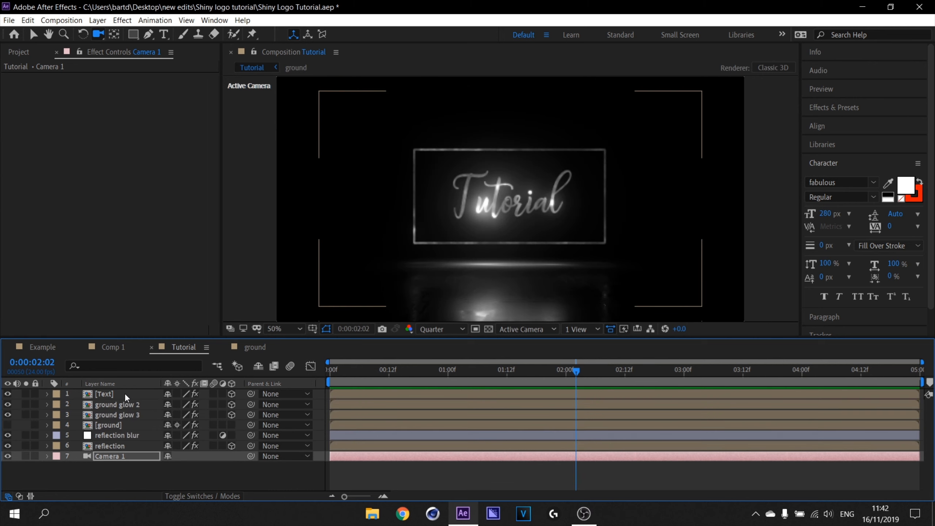
left_click(124, 394)
left_click(8, 394)
left_click(8, 394)
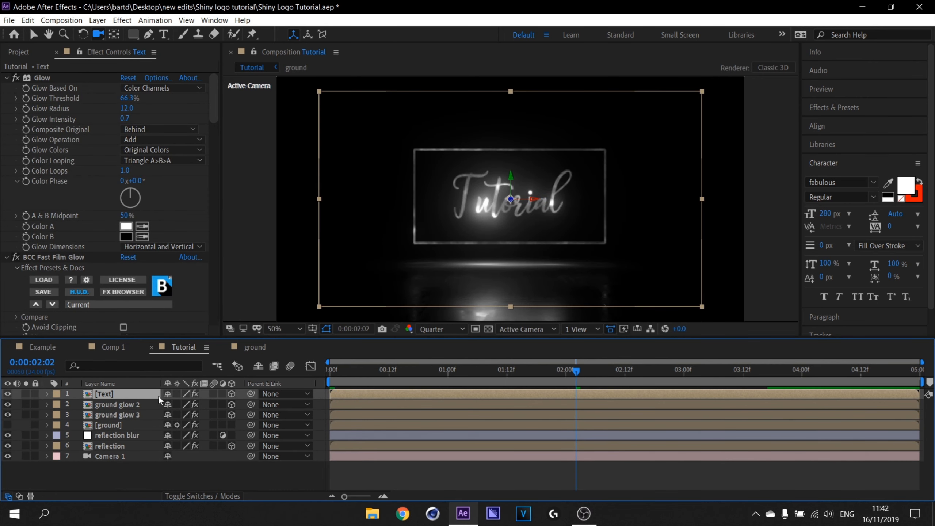
Step: Open the Text precomposition and set the le smoke layer's track matte to None
double_click(111, 393)
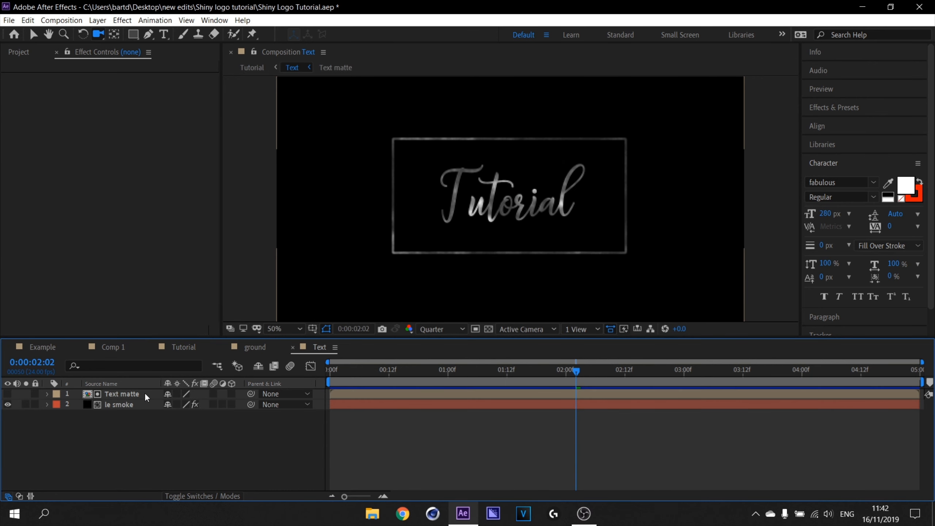
left_click(131, 394)
left_click(129, 405)
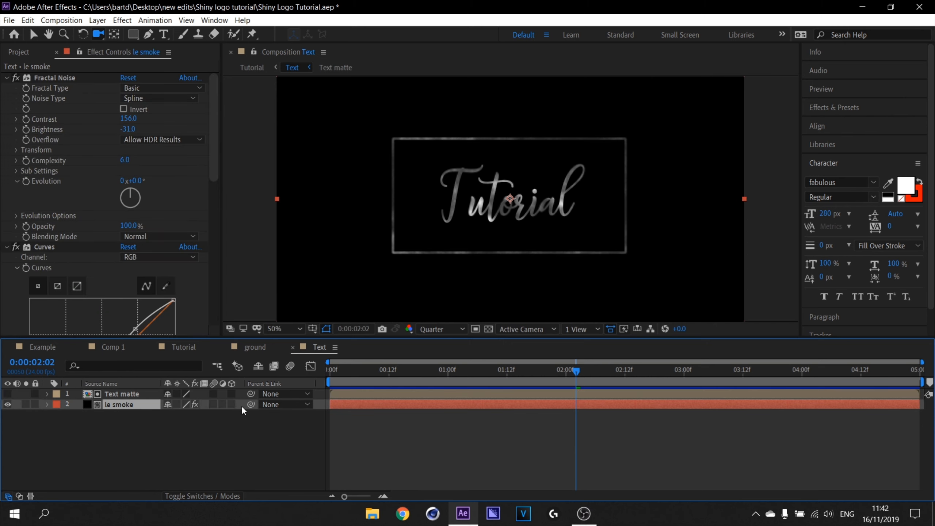
left_click(208, 493)
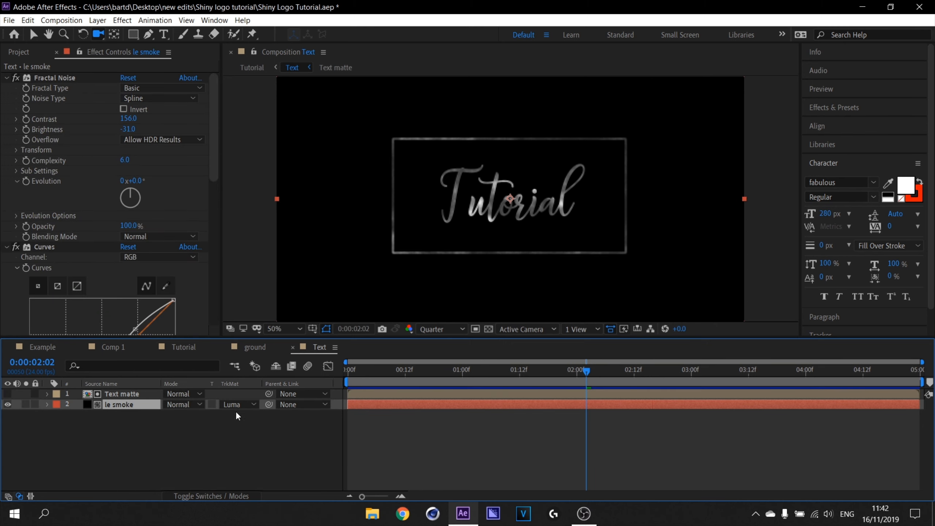
left_click(238, 406)
left_click(258, 420)
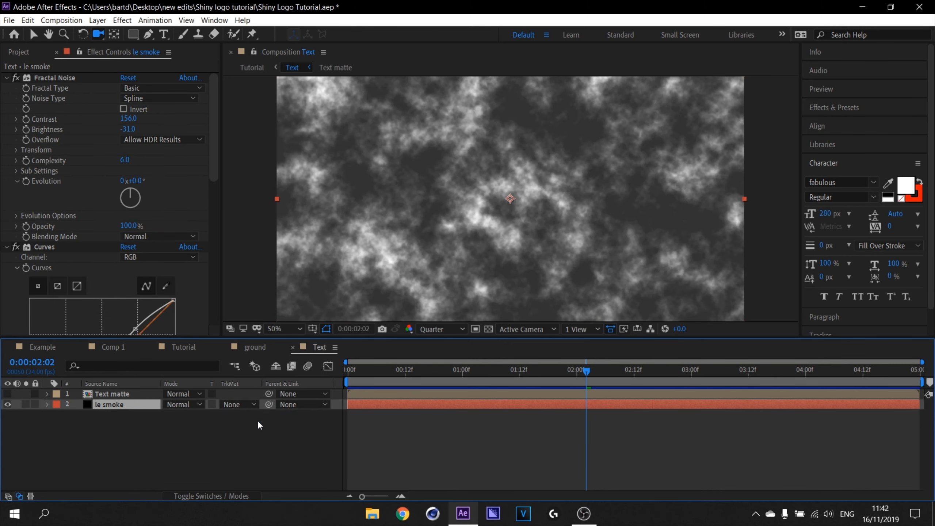
Step: Draw a large closed Pen mask on le smoke just outside the frame's right side, with an irregular edge facing the frame
scroll(553, 147, "down", 1)
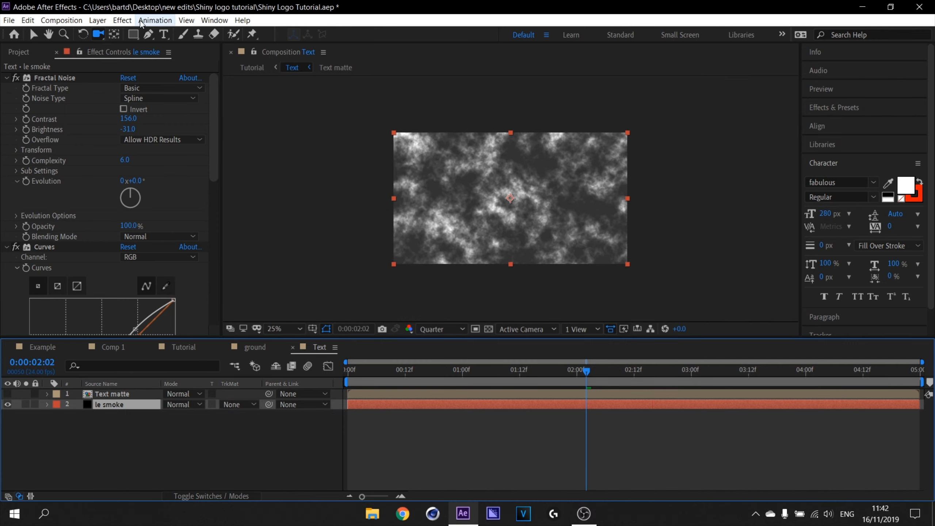
key("g")
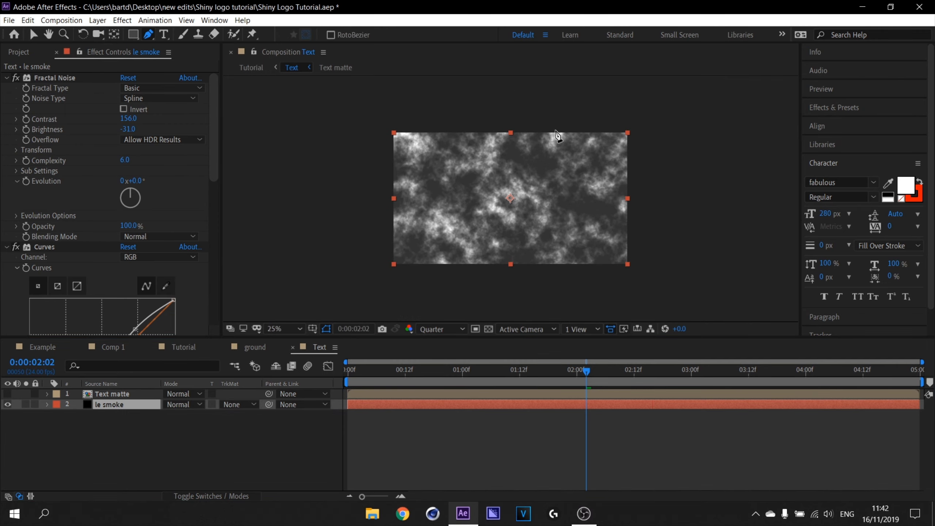
scroll(558, 136, "down", 1)
left_click(520, 98)
left_click(532, 122)
left_click(568, 136)
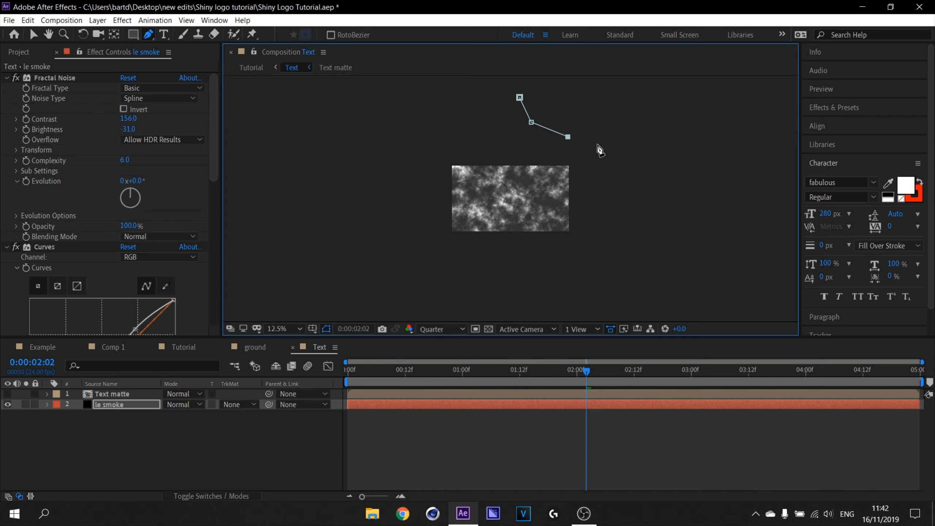
left_click(598, 144)
left_click(626, 176)
left_click(632, 231)
left_click(624, 280)
left_click(648, 293)
left_click(688, 298)
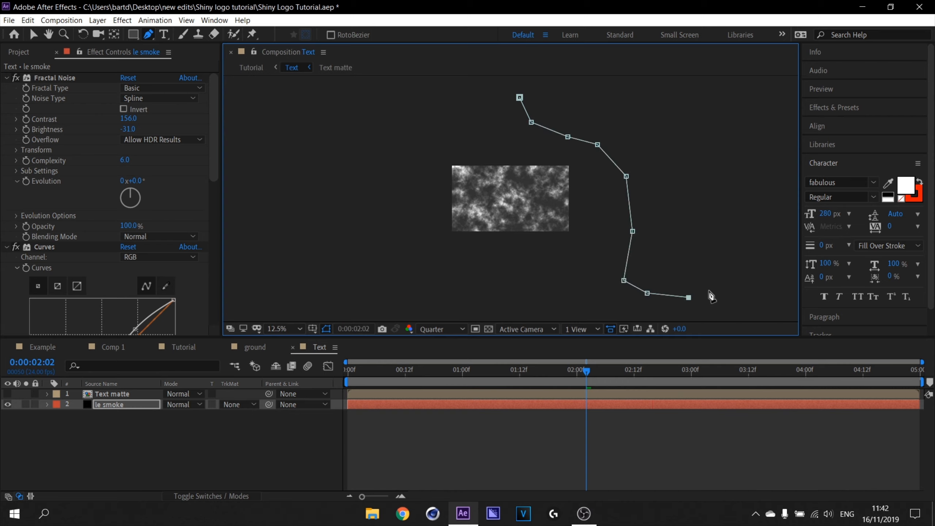
scroll(711, 297, "down", 1)
left_click(688, 267)
left_click(732, 222)
left_click(733, 147)
left_click(714, 92)
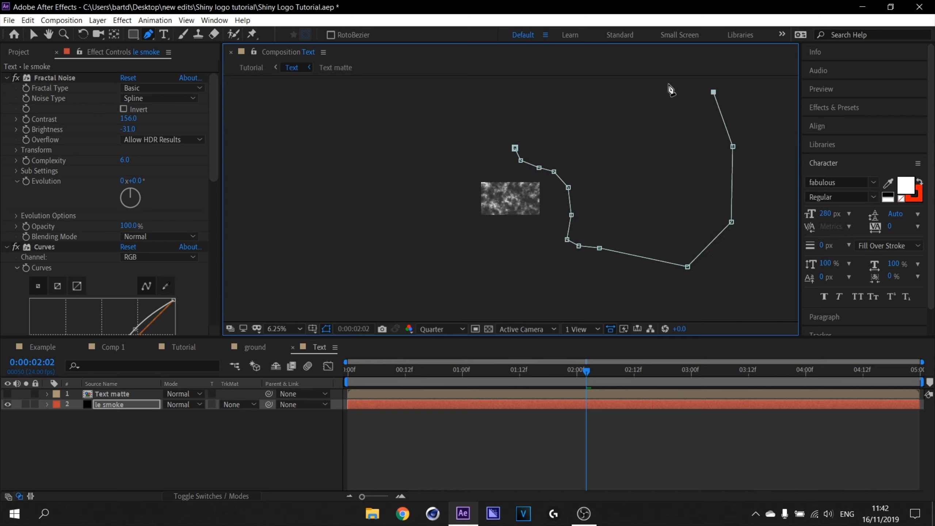
left_click(648, 83)
left_click(569, 85)
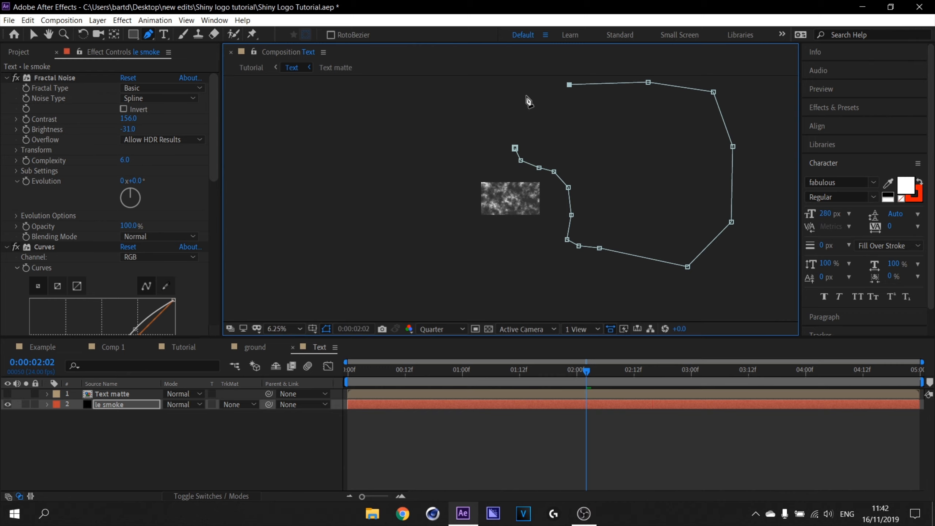
left_click(516, 148)
scroll(600, 189, "up", 1)
scroll(600, 189, "down", 1)
scroll(600, 189, "up", 1)
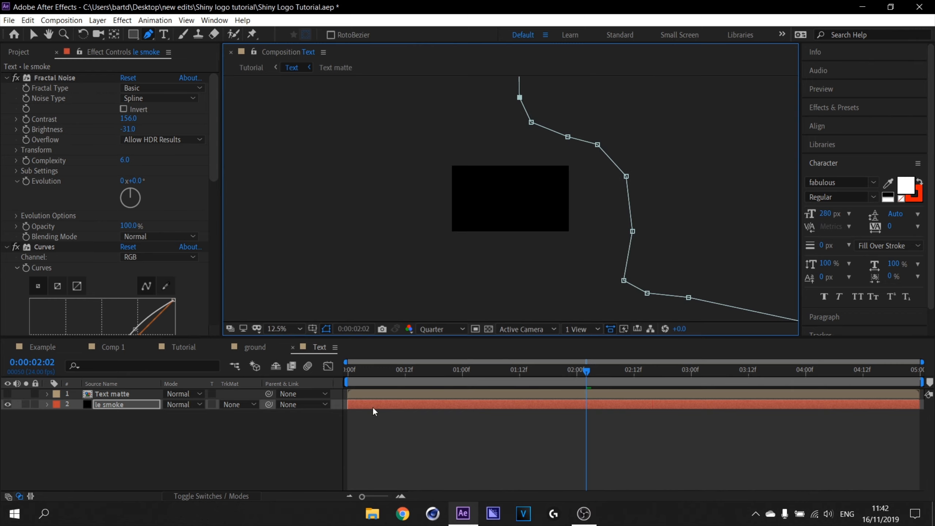
Step: Invert Mask 1 on le smoke, keyframe its Mask Path at 0:00:02:02 and set its Mask Feather to 233 pixels
left_click(47, 405)
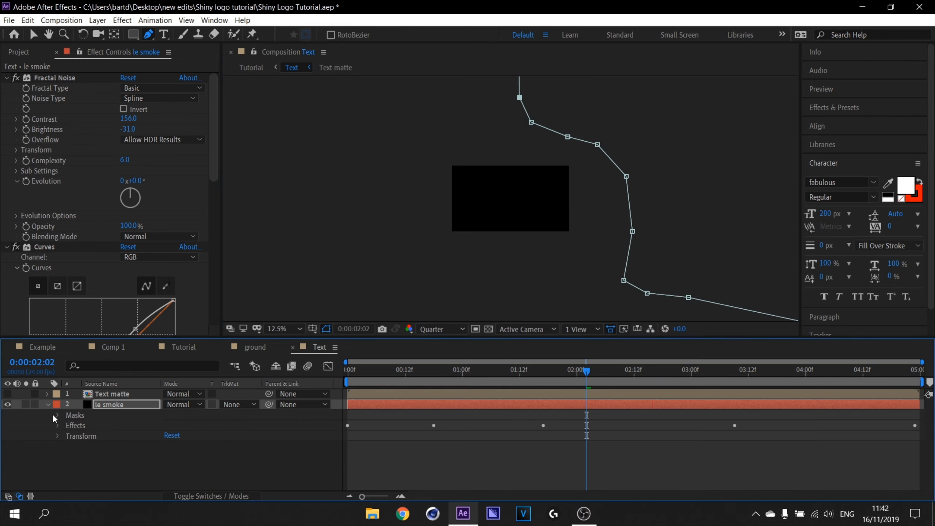
left_click(208, 425)
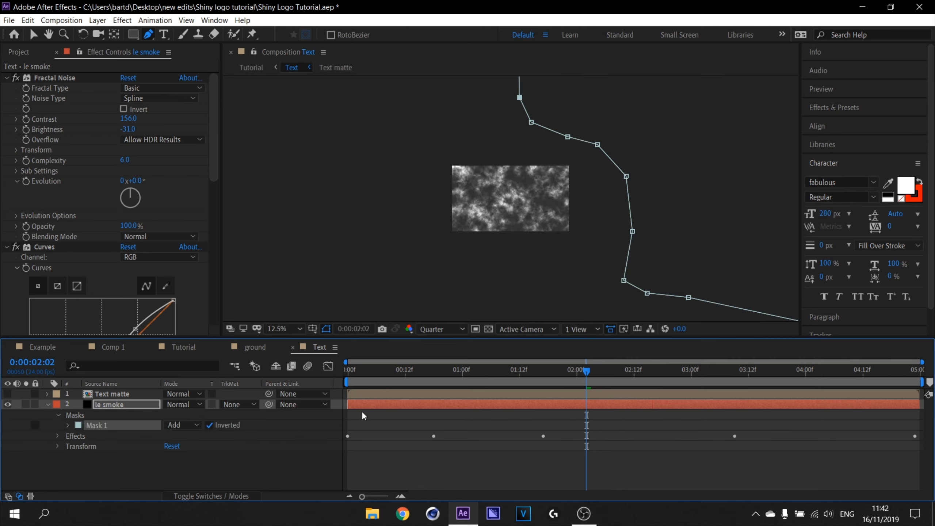
left_click(67, 426)
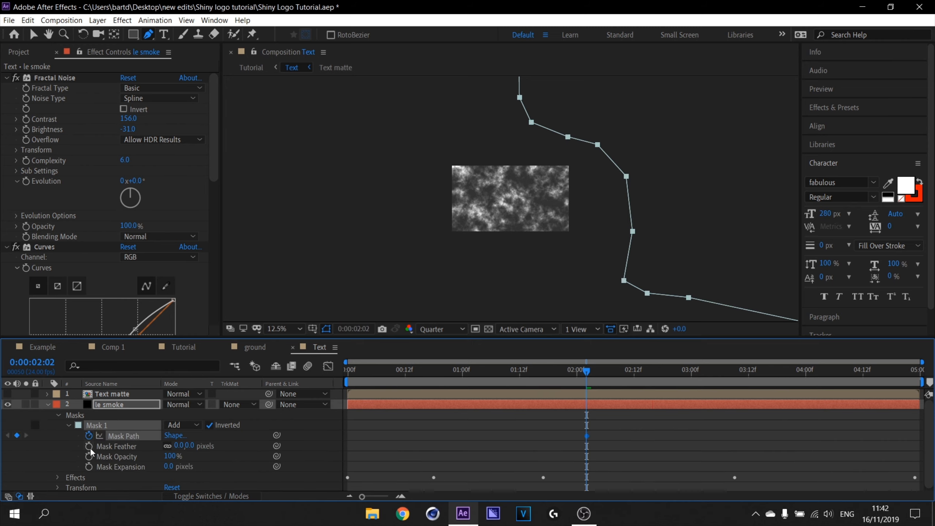
left_click_drag(174, 447, 320, 444)
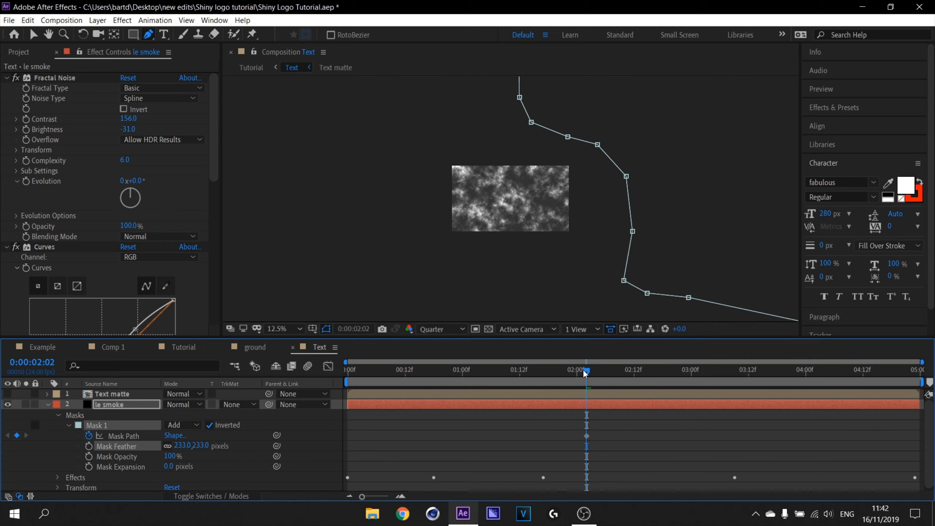
Step: Keyframe Mask 1's path at 0:00:03:22 by moving its frame-facing points past the frame's left side so the mask covers the smoke
left_click_drag(586, 372, 796, 372)
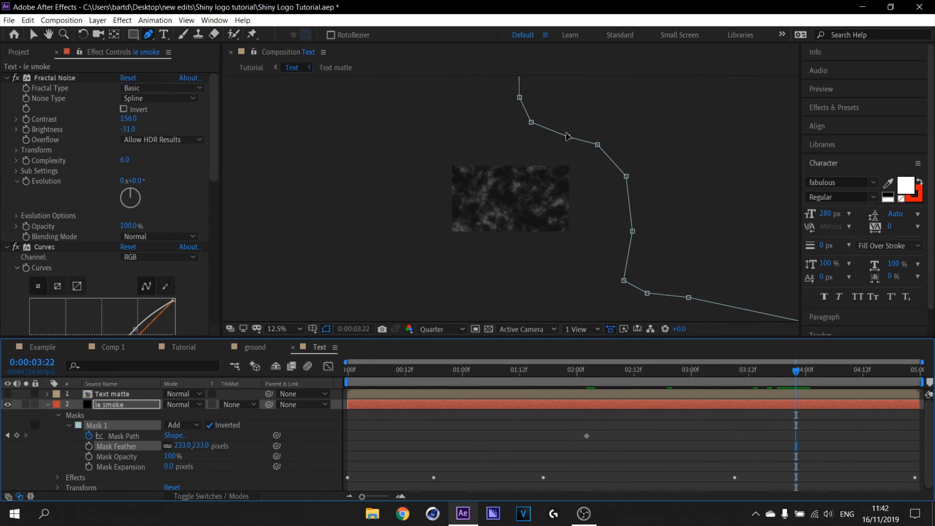
left_click(35, 37)
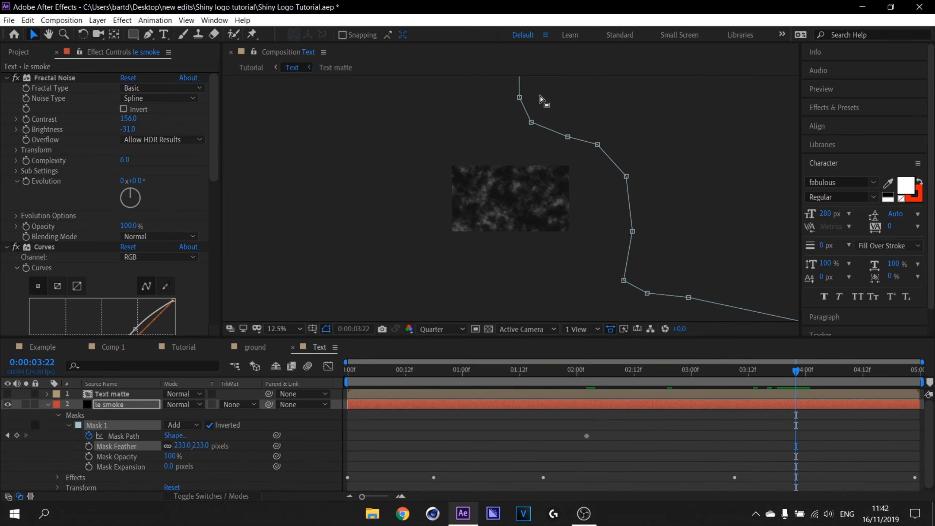
left_click(579, 120)
left_click_drag(568, 137, 458, 213)
left_click_drag(598, 144, 456, 240)
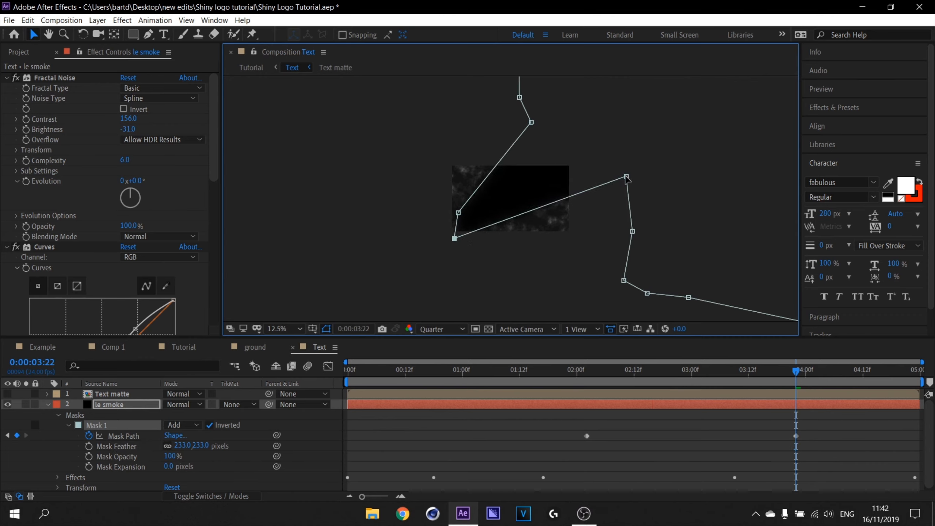
left_click_drag(626, 177, 429, 286)
left_click_drag(455, 239, 423, 244)
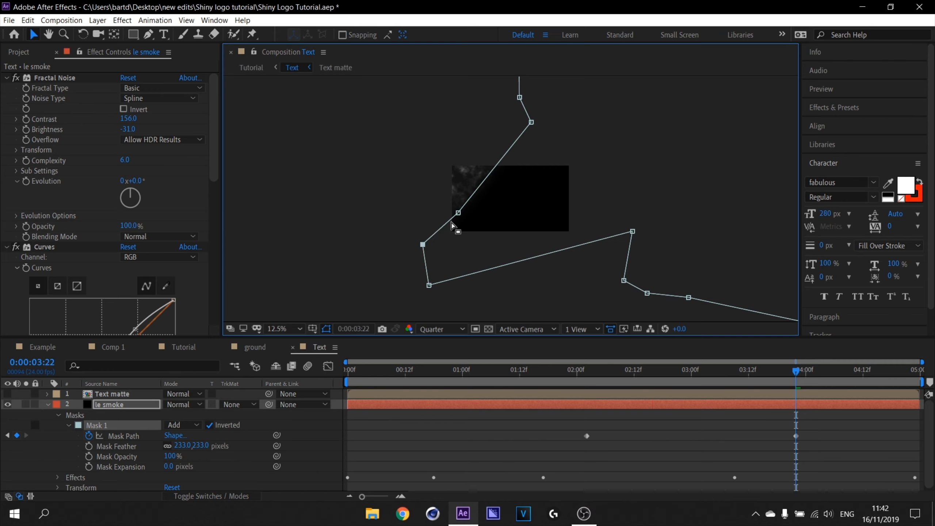
left_click_drag(458, 213, 416, 214)
left_click_drag(531, 122, 363, 176)
left_click_drag(633, 231, 454, 295)
left_click_drag(624, 280, 549, 305)
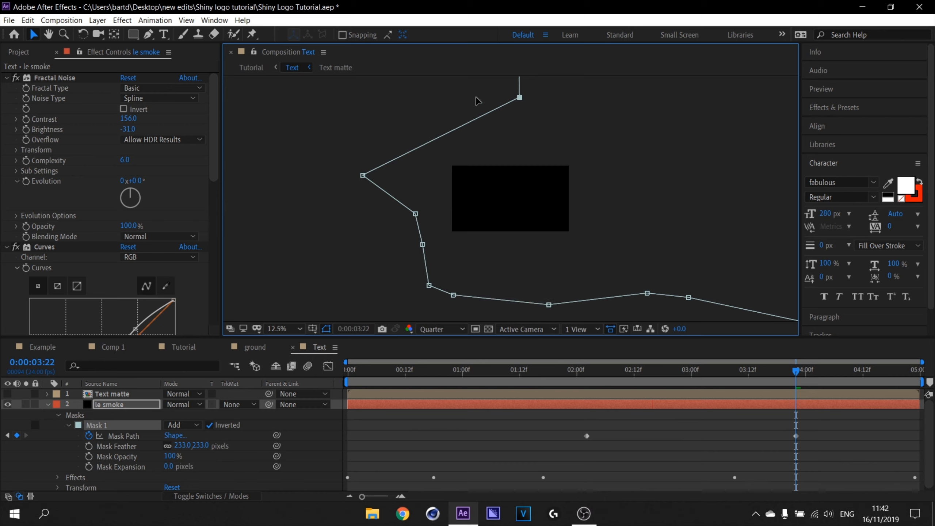
left_click_drag(520, 97, 324, 137)
Step: Preview the smoke's mask wipe from around its first Mask Path keyframe
left_click_drag(795, 375, 578, 384)
key("space")
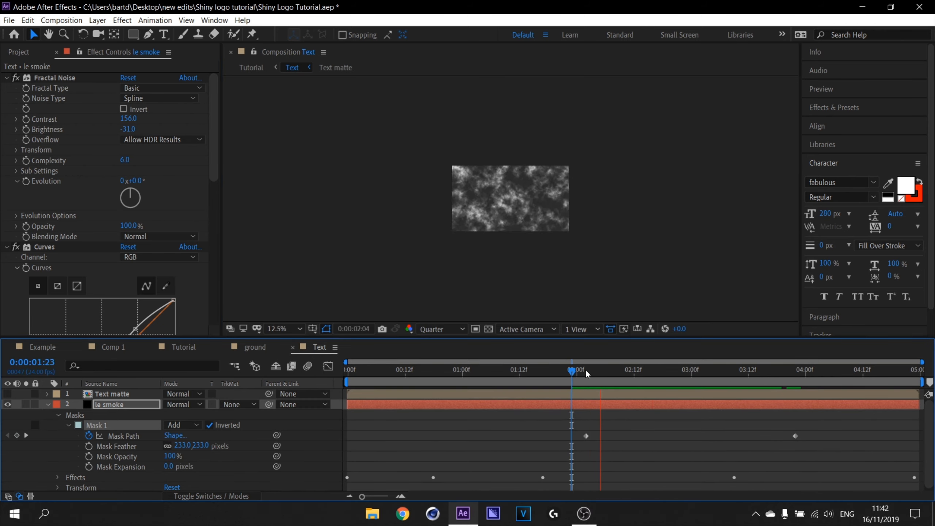
key("space")
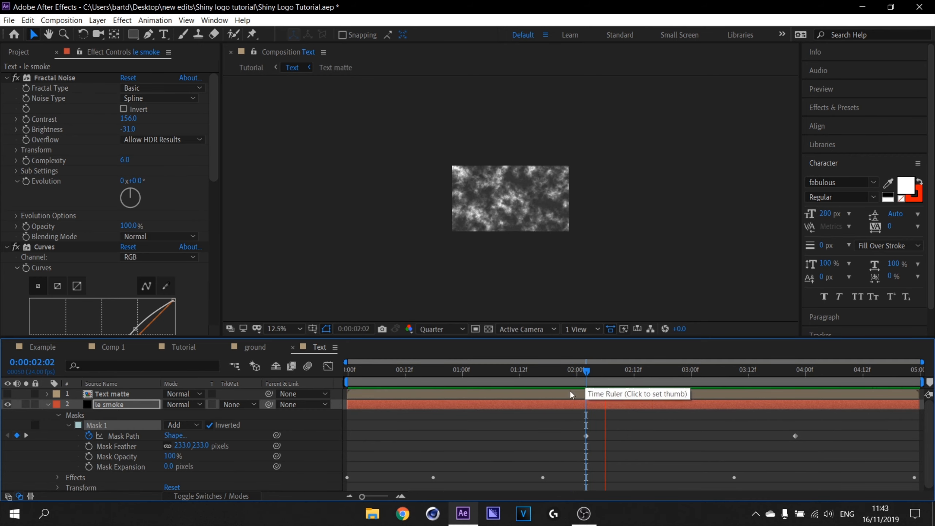
key("space")
Step: Set Mask 1's Mask Feather to 435 pixels and preview the wipe from 0:00:02:00
left_click_drag(180, 445, 189, 442)
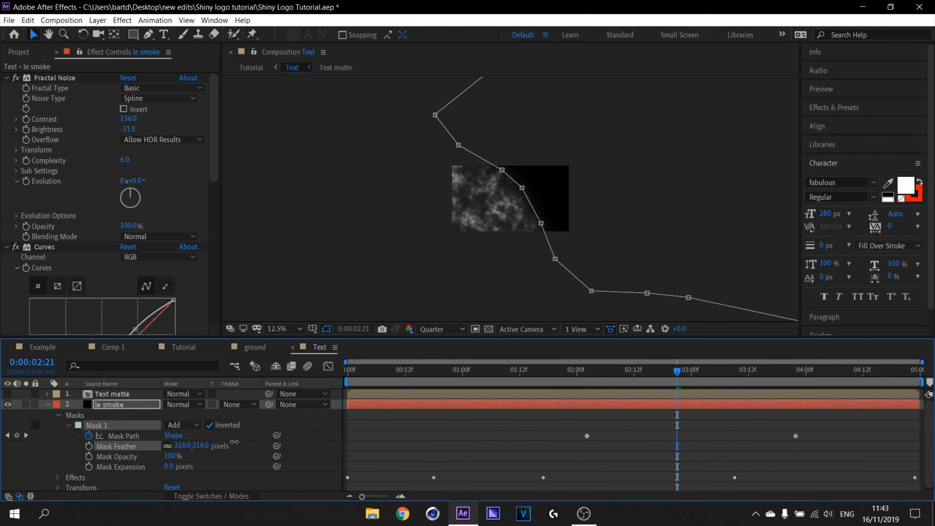
left_click(576, 379)
key("space")
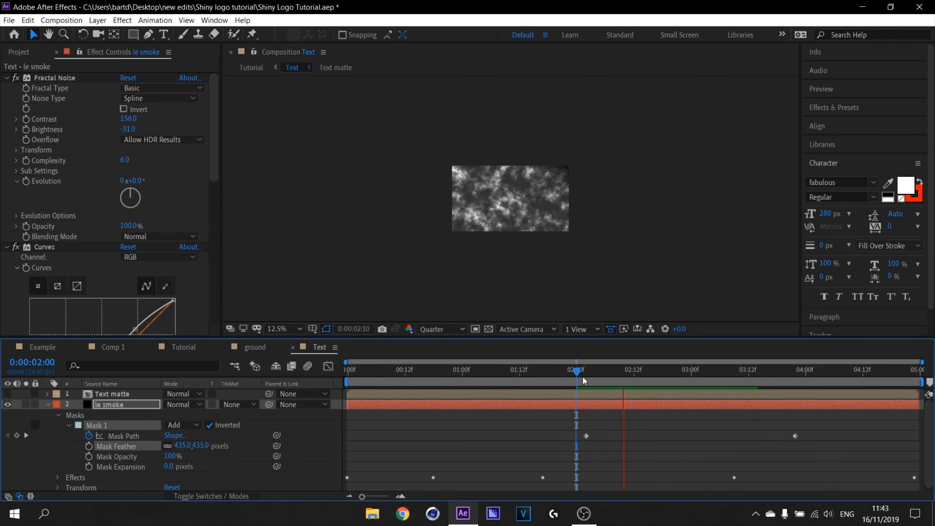
Step: Collapse the le smoke layer's properties and set its track matte to Luma, using the Text matte layer
key("space")
left_click(48, 405)
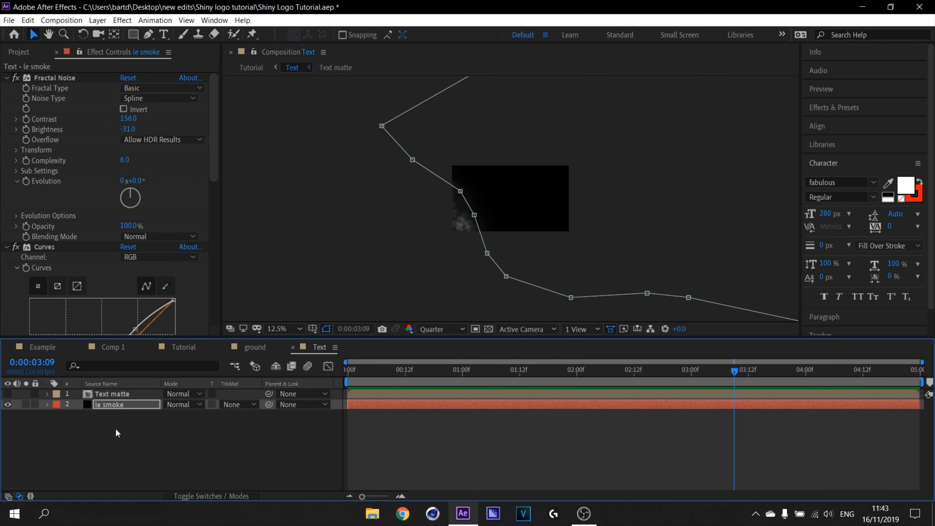
left_click(115, 430)
left_click(216, 493)
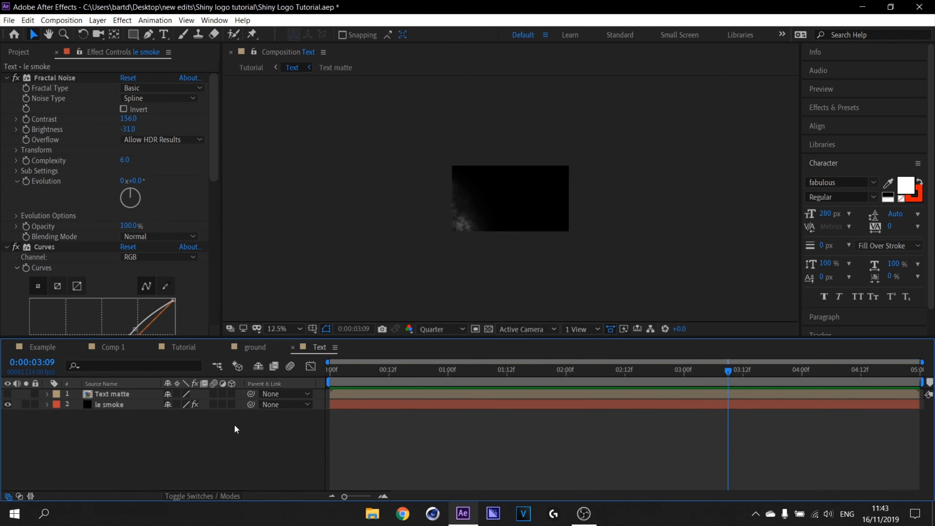
left_click(221, 497)
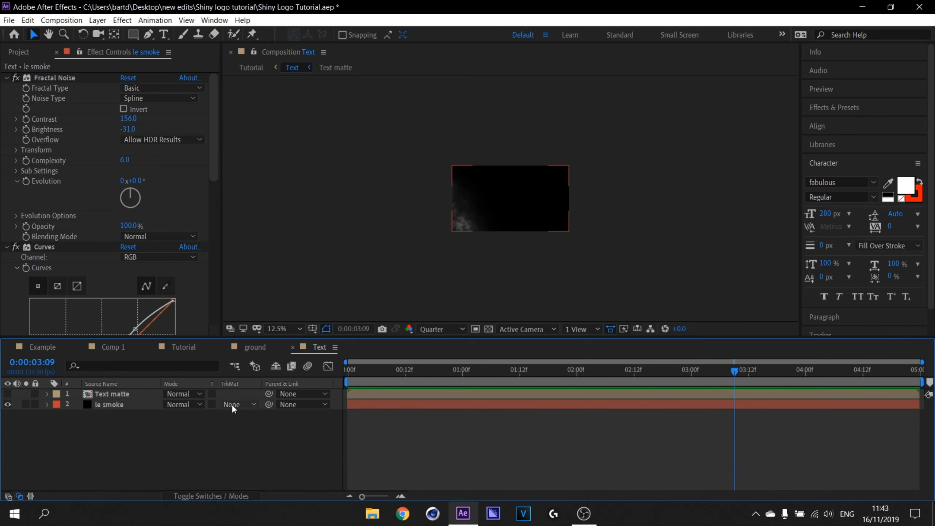
left_click(233, 404)
left_click(273, 456)
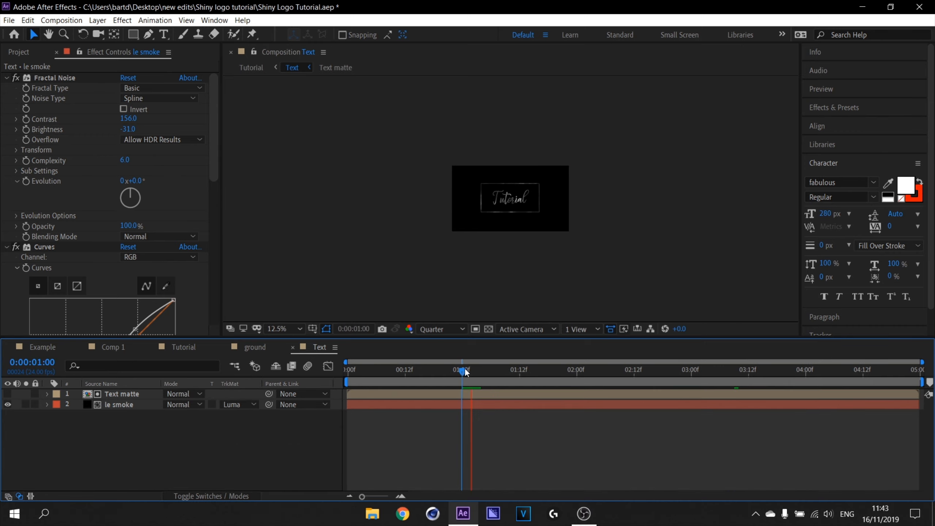
Step: Preview the Text composition's masked wipe from 0:00:01:19 with the frame fitted to the viewer
left_click(552, 367)
left_click(283, 328)
left_click(289, 125)
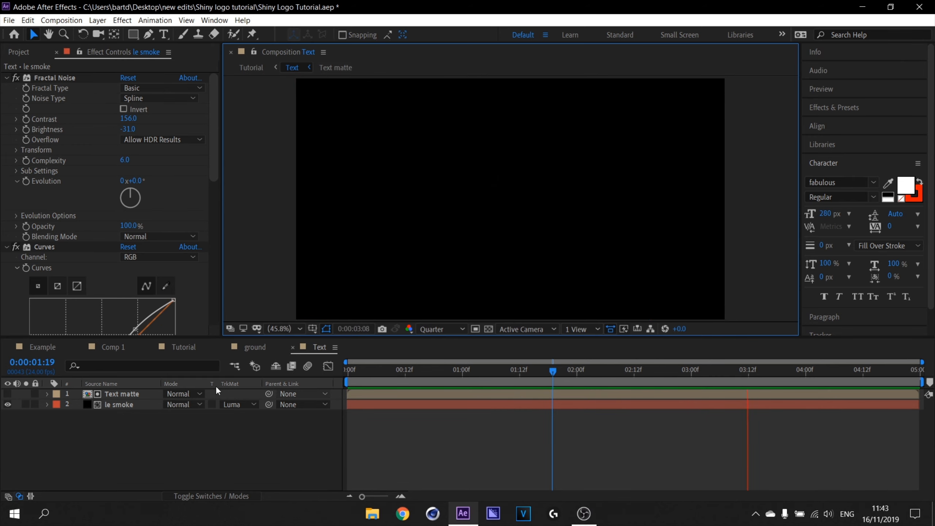
key("space")
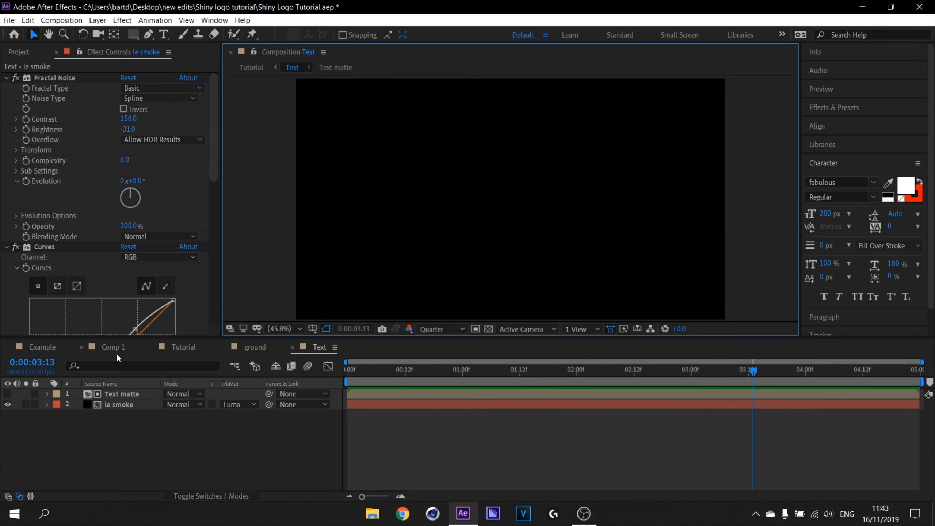
Step: Open the Tutorial composition and preview the full logo animation from 0:00:00:00
left_click(181, 349)
left_click_drag(428, 373, 329, 378)
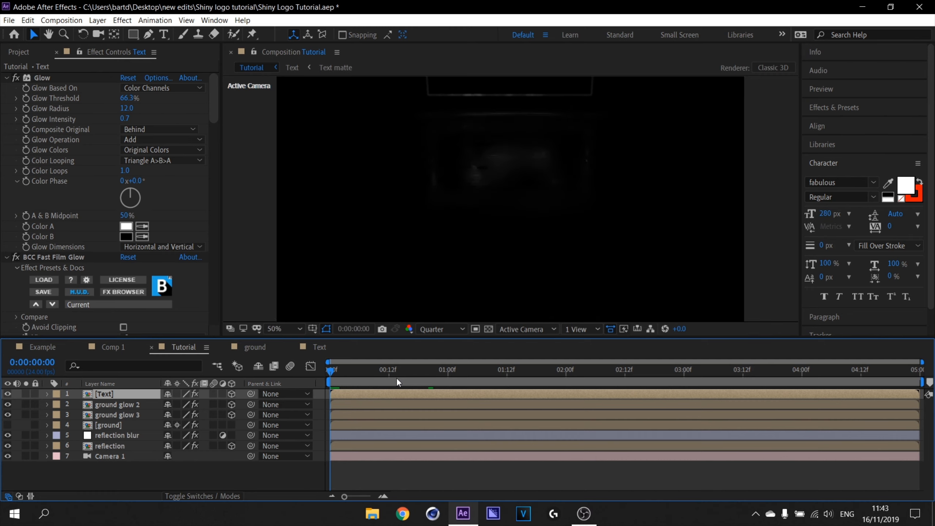
key("space")
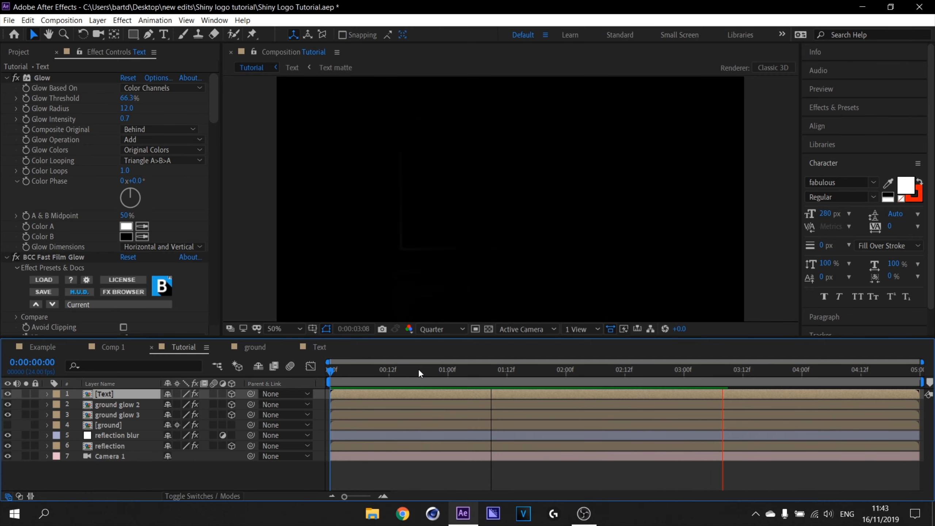
left_click(339, 375)
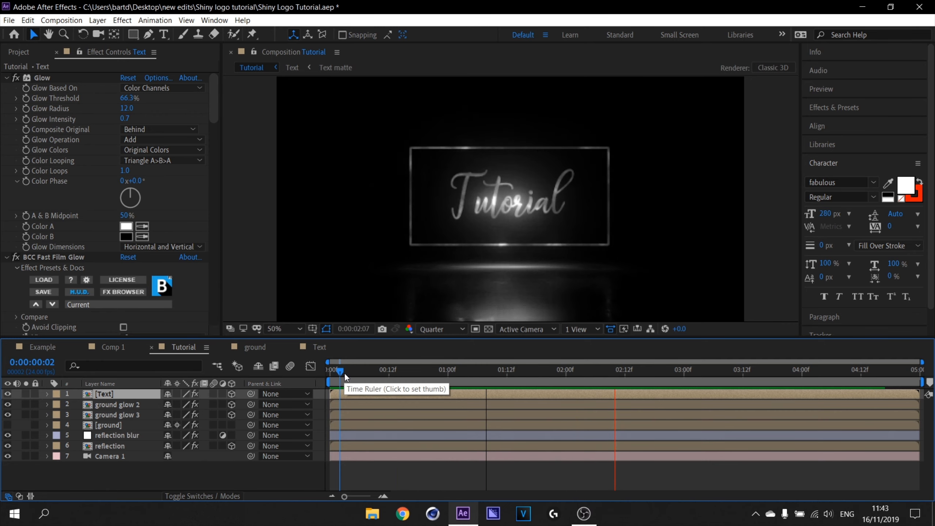
key("space")
key("space")
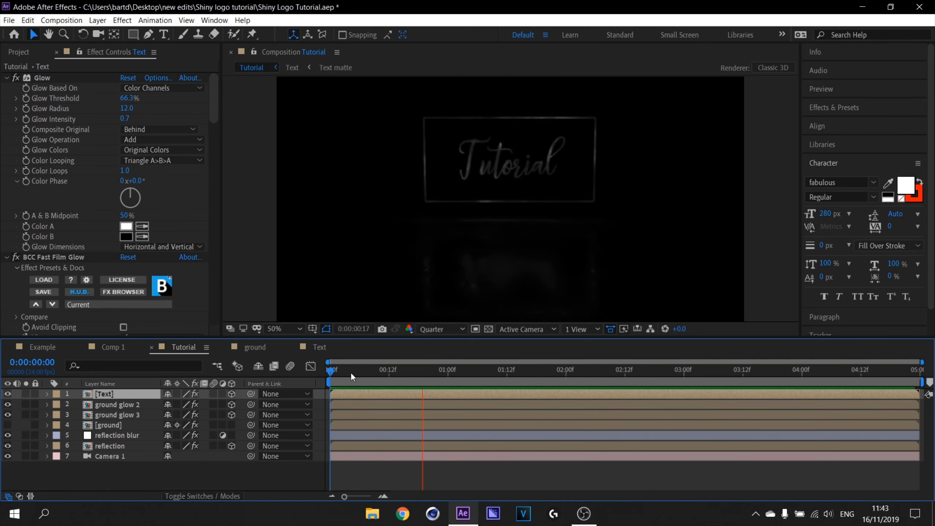